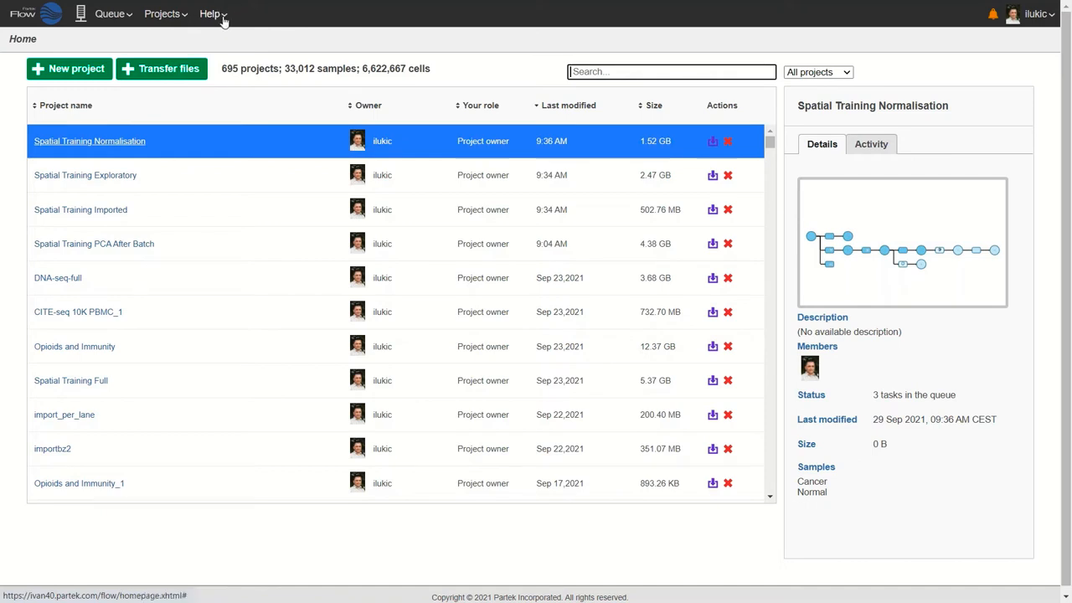
left_click(219, 17)
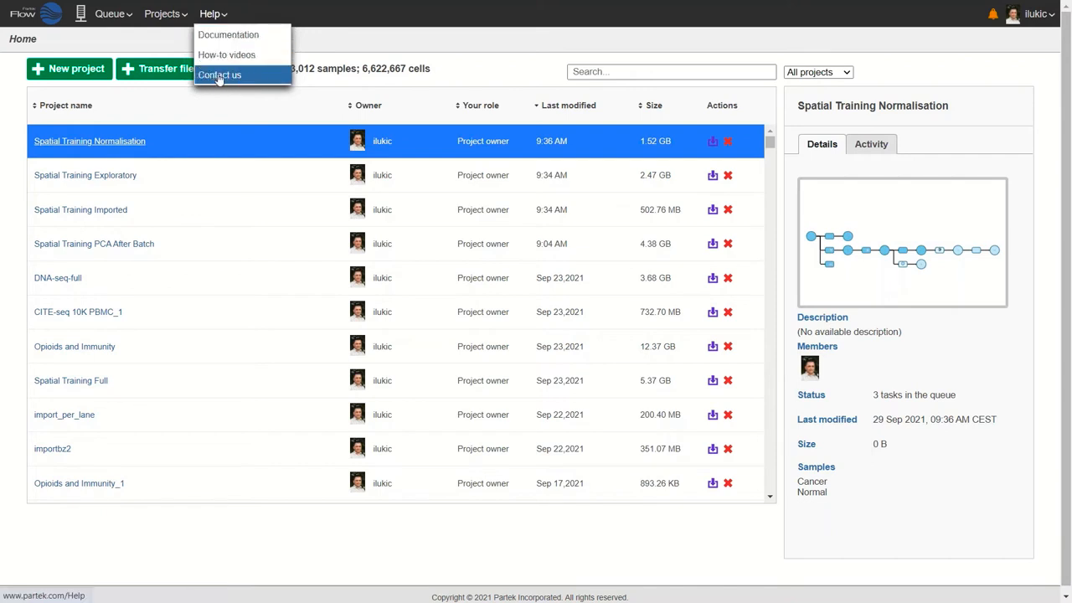
left_click(355, 46)
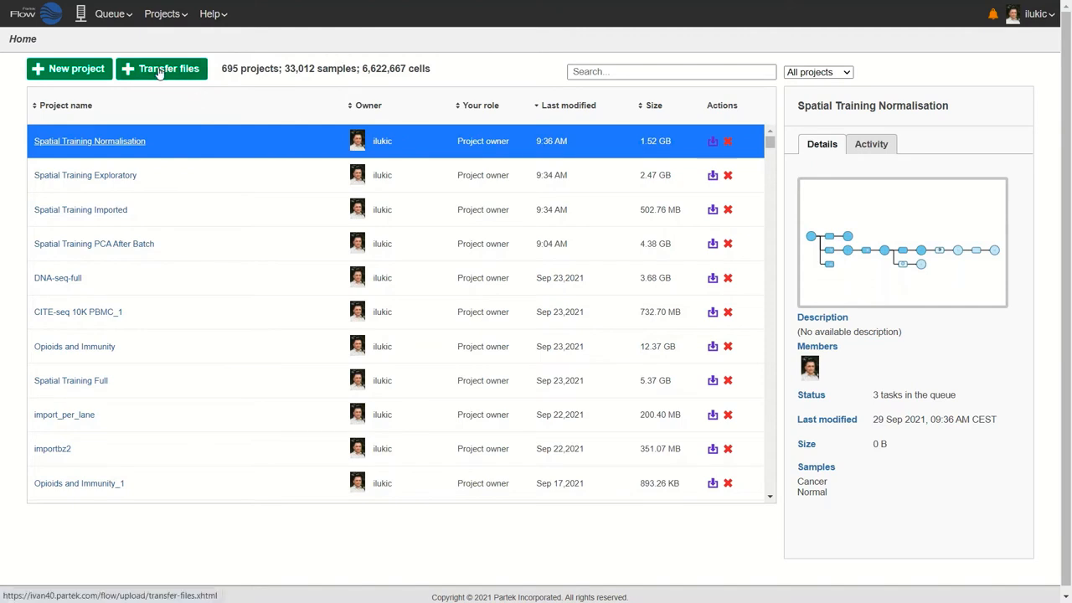
- Create a new project named S
left_click(73, 72)
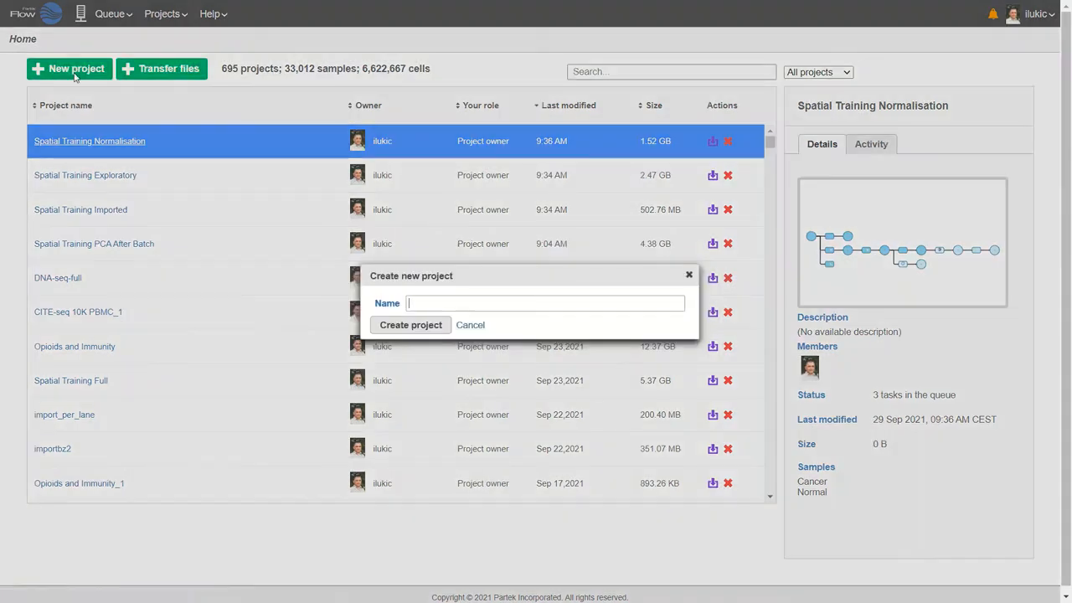
type("Spatial Training")
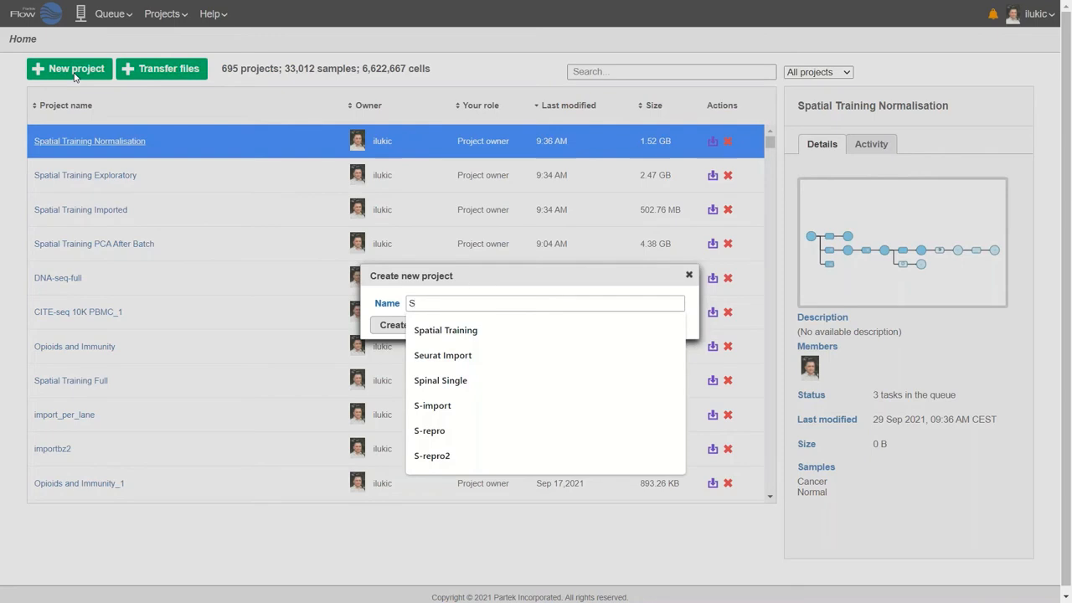
left_click(444, 331)
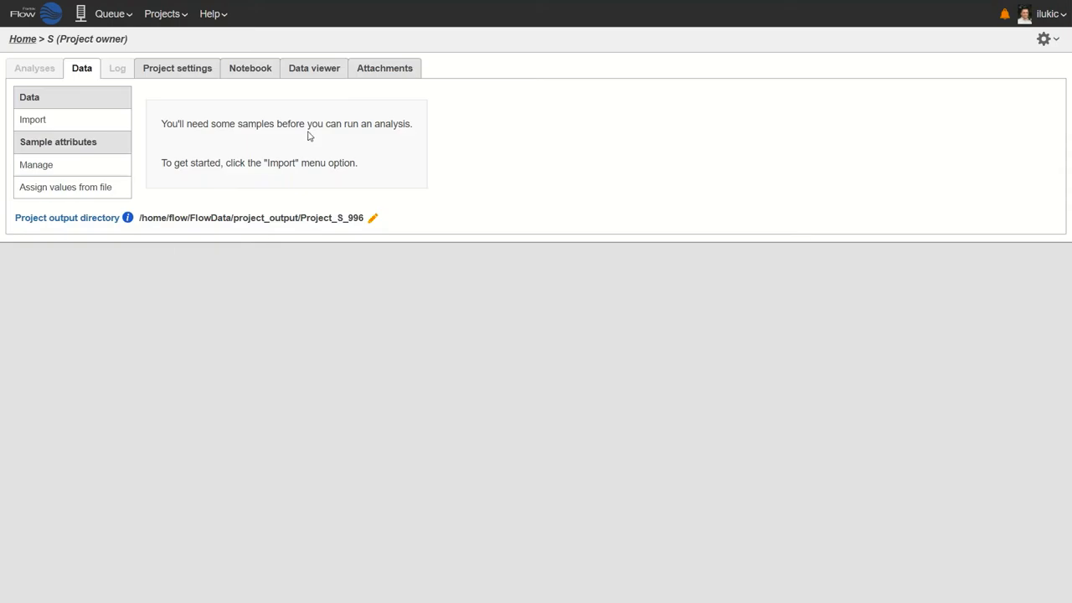
- Start a single cell data import and list the files in server directory /home/flow/FlowData/project_output/user3/uploads/Prostate
left_click(33, 121)
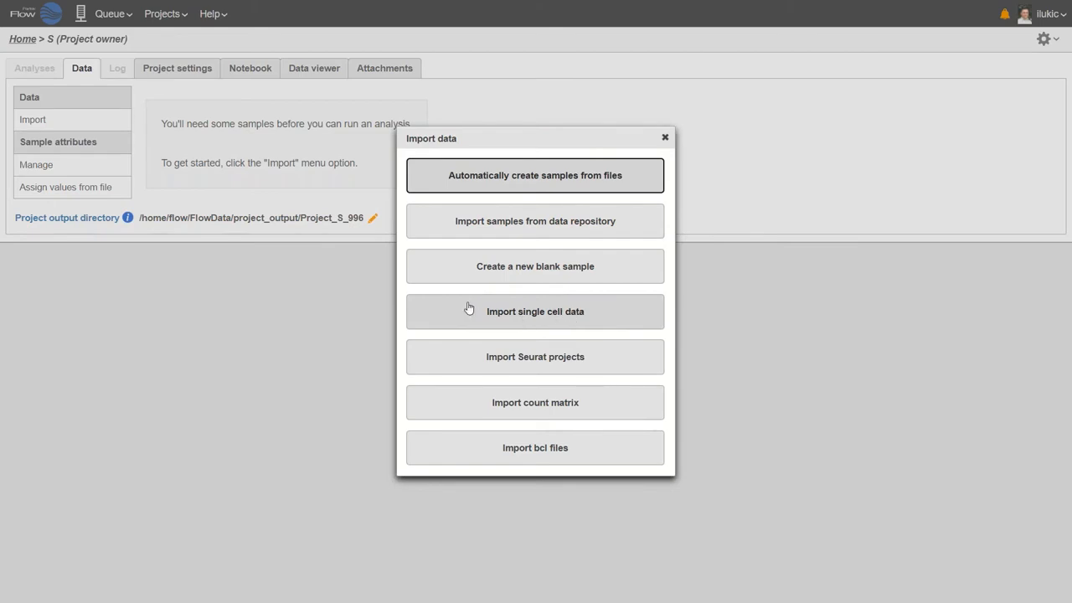
left_click(579, 319)
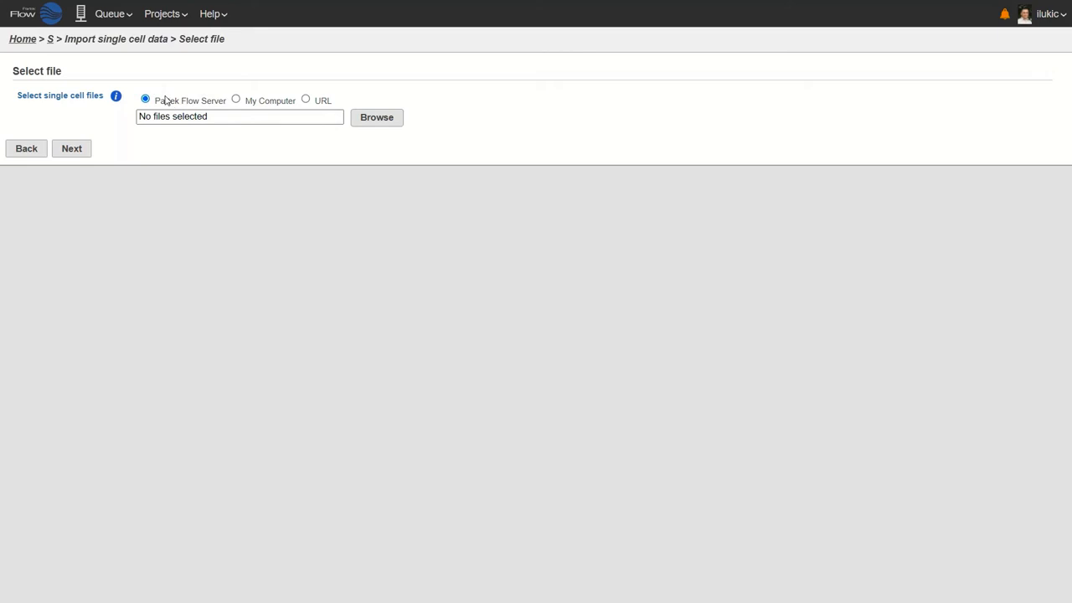
left_click(369, 128)
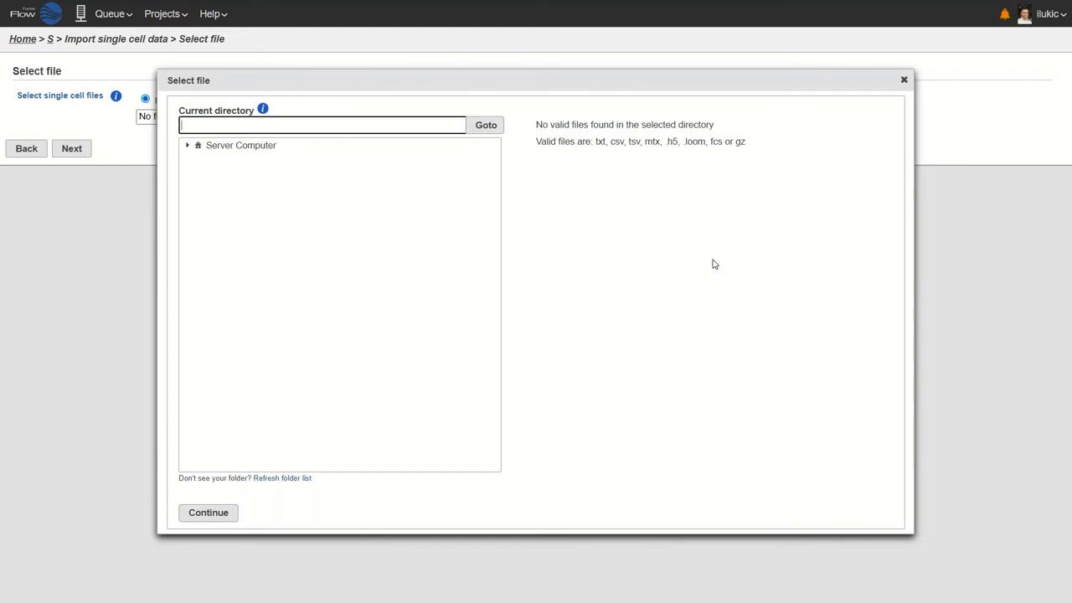
left_click(187, 147)
left_click(210, 173)
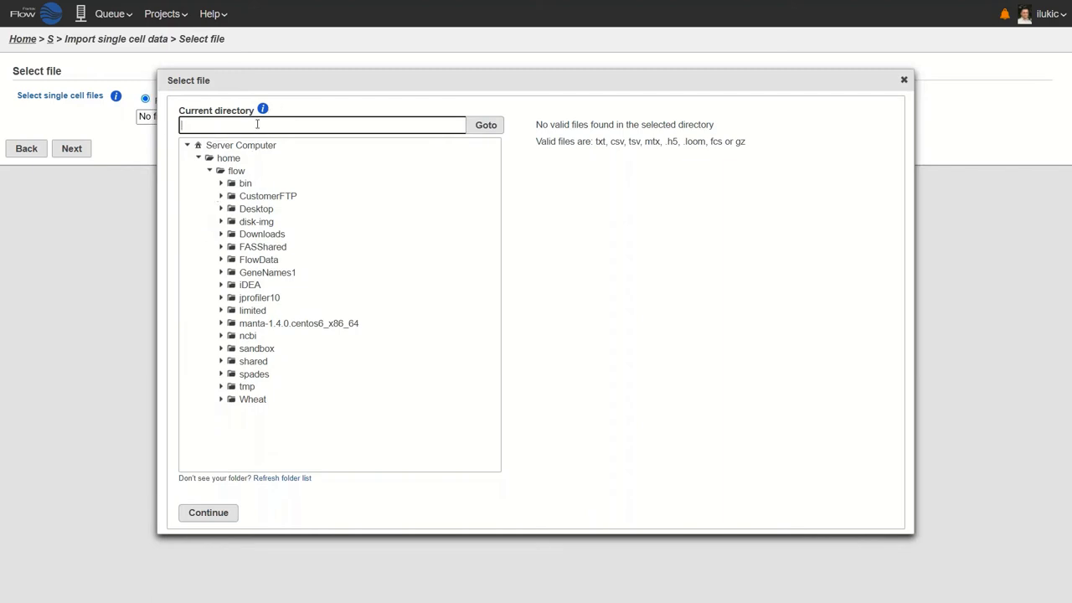
type("/home/flow/FlowData/project_output/user3/uploads/Prostate")
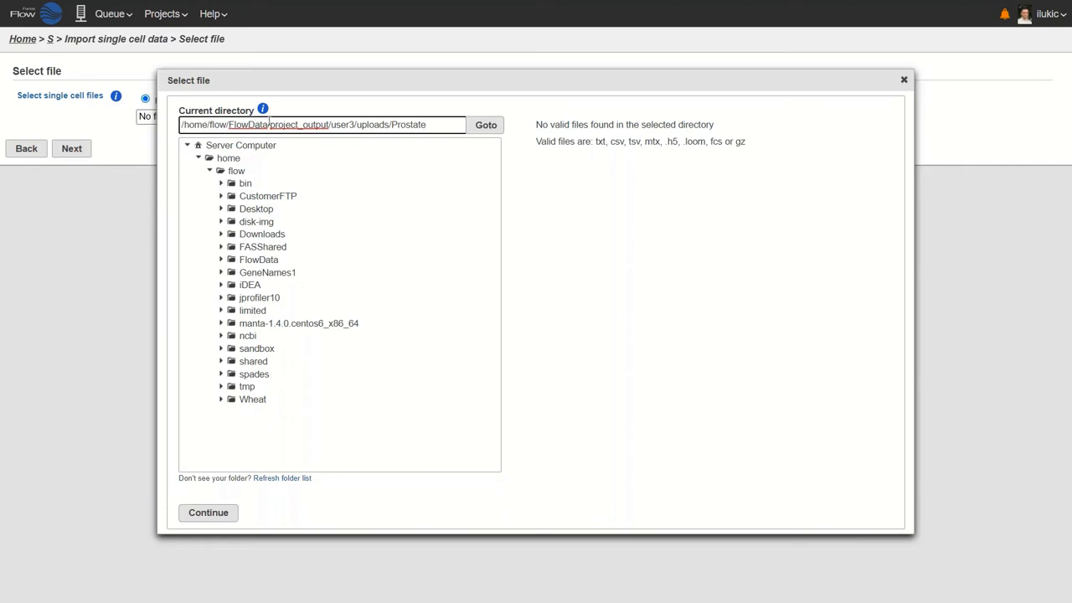
left_click(481, 128)
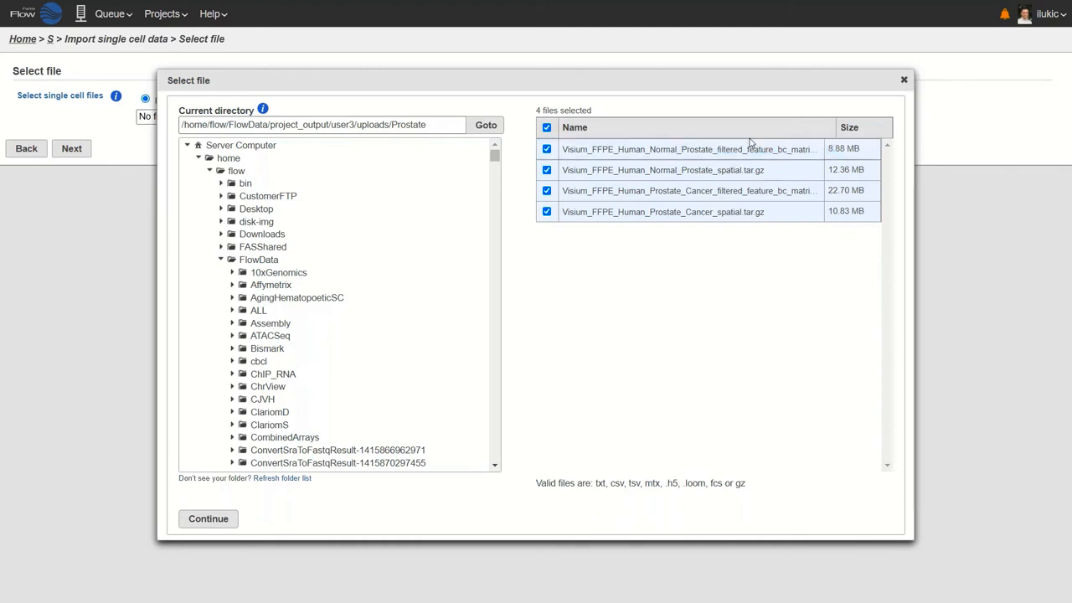
- Keep only the Normal and Cancer filtered_feature_bc_matrix files selected, excluding both spatial archives, and proceed to the file format options
left_click(547, 170)
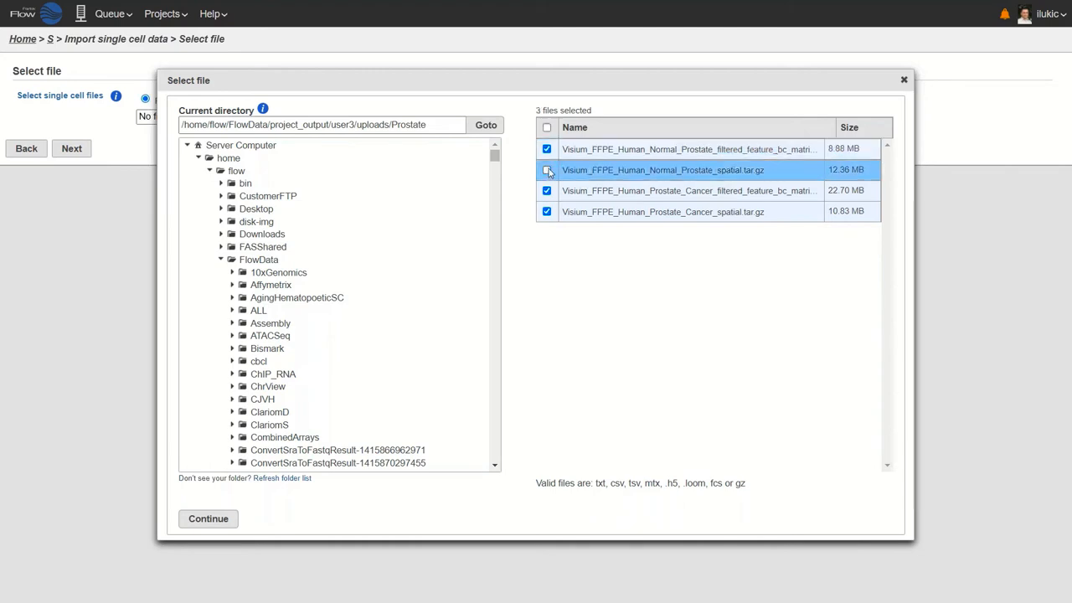
left_click(547, 211)
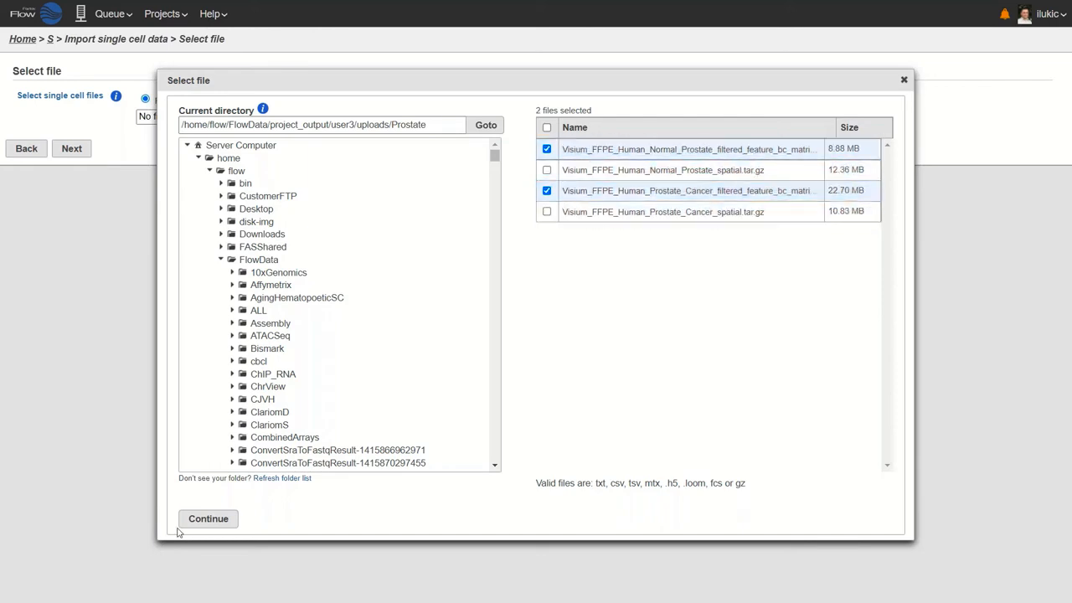
left_click(208, 519)
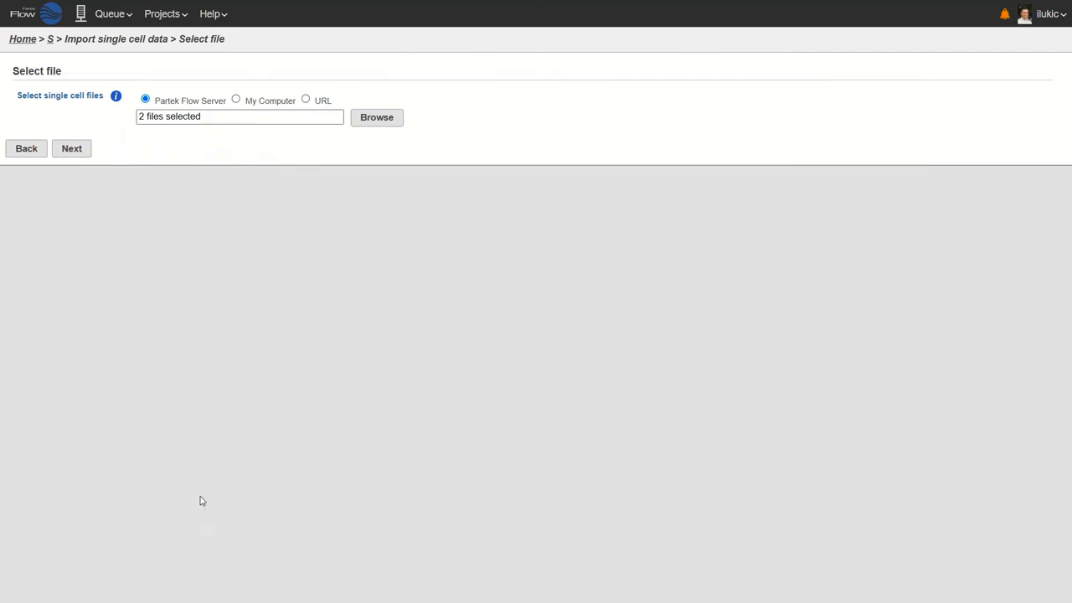
left_click(73, 150)
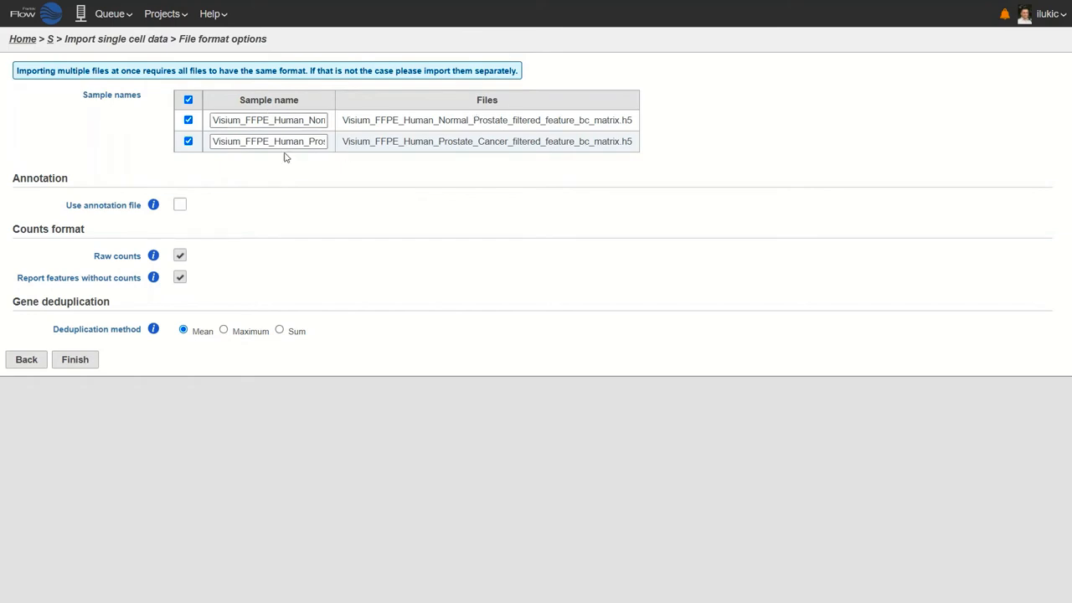
- Name the normal prostate file's sample Normal and the prostate cancer file's sample Cancer
double_click(260, 121)
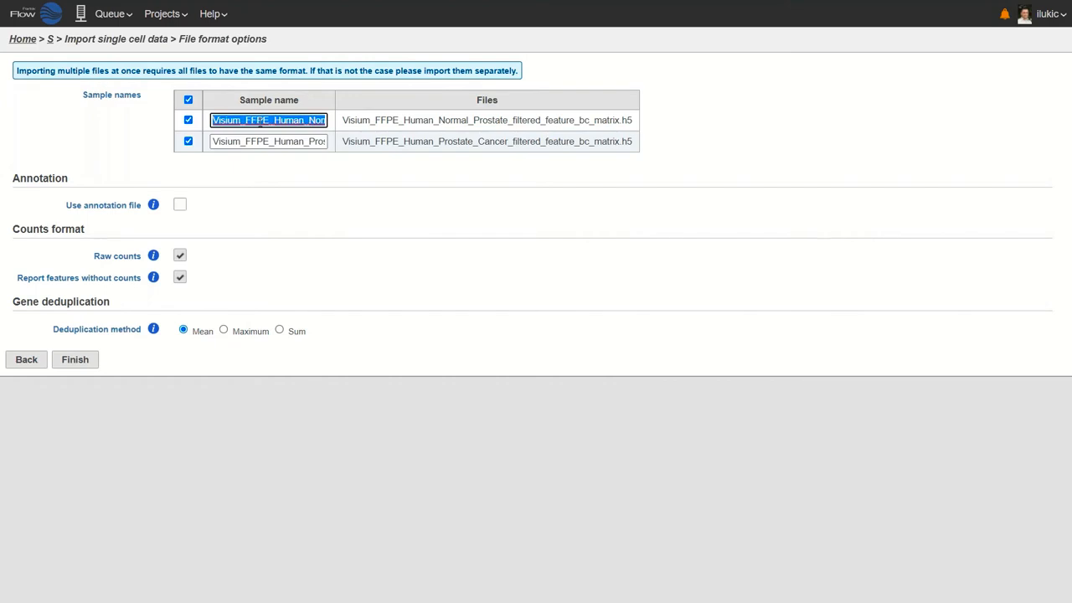
type("Normal")
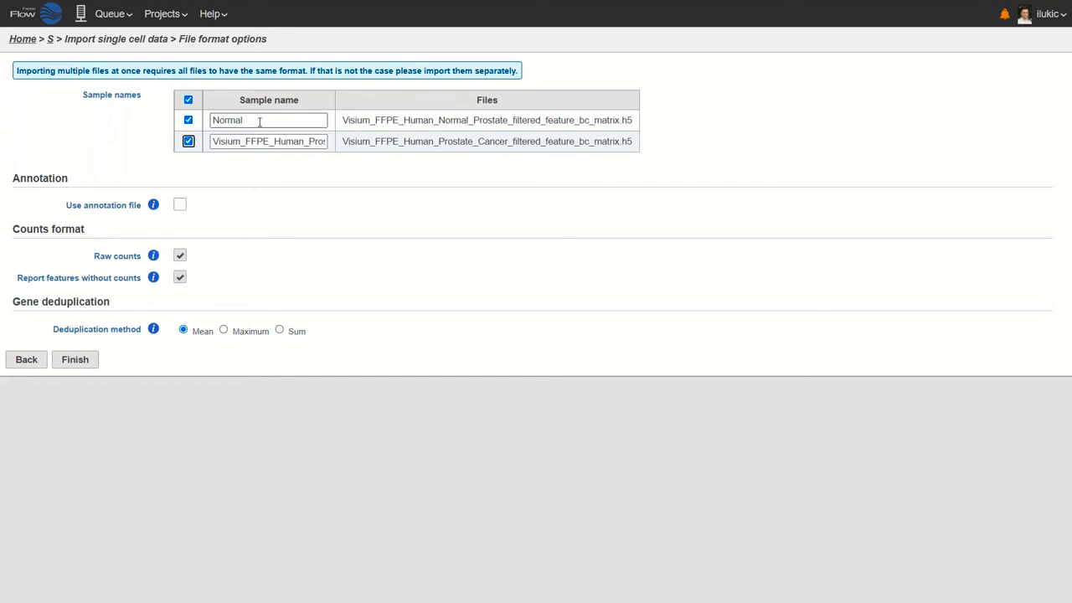
key("Tab")
type("Cancer")
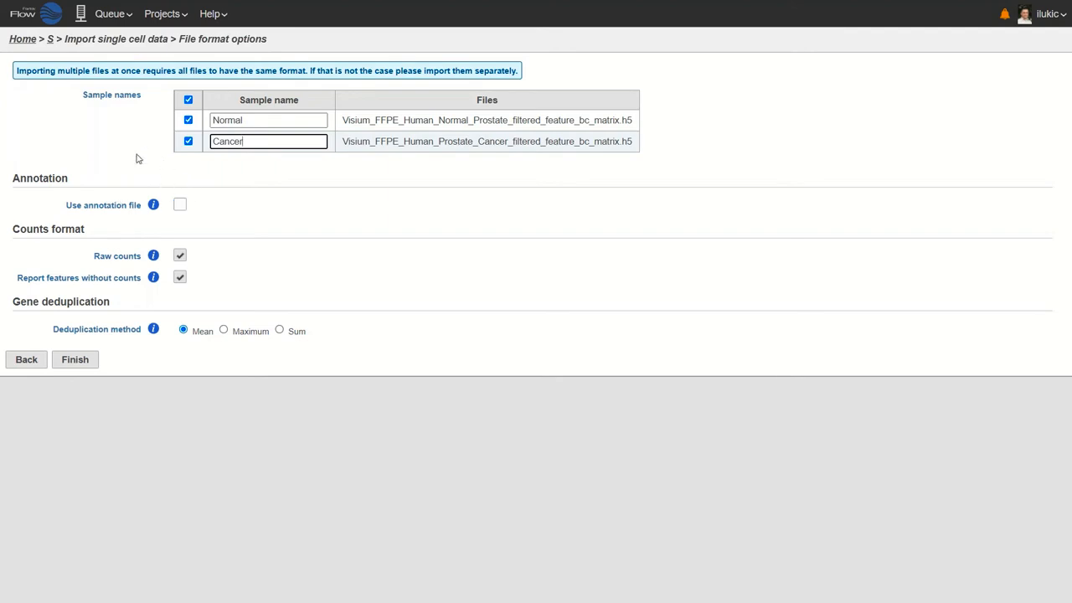
- Enable the annotation file with assembly Homo sapiens (human) - hg38 and Ensembl Transcripts release 104, and finish the import
left_click(180, 206)
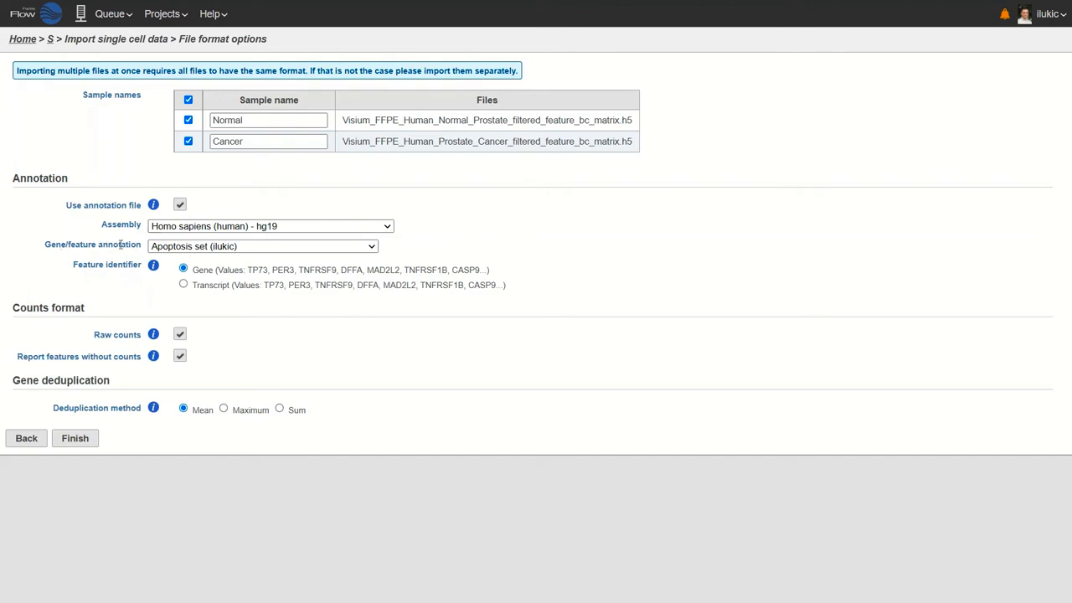
left_click(387, 228)
scroll(337, 309, "down", 4)
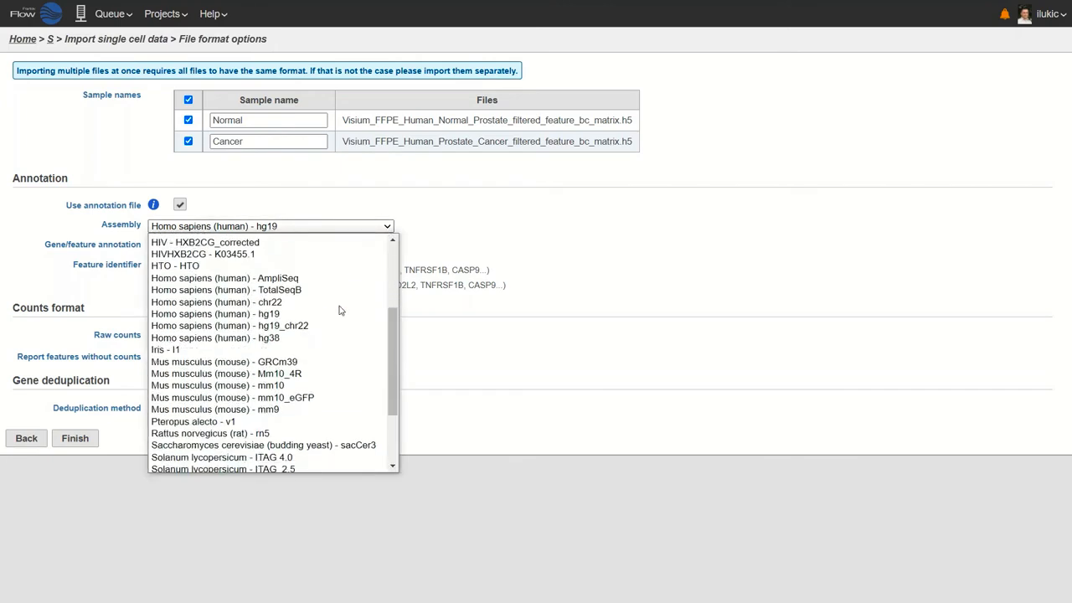
left_click(273, 338)
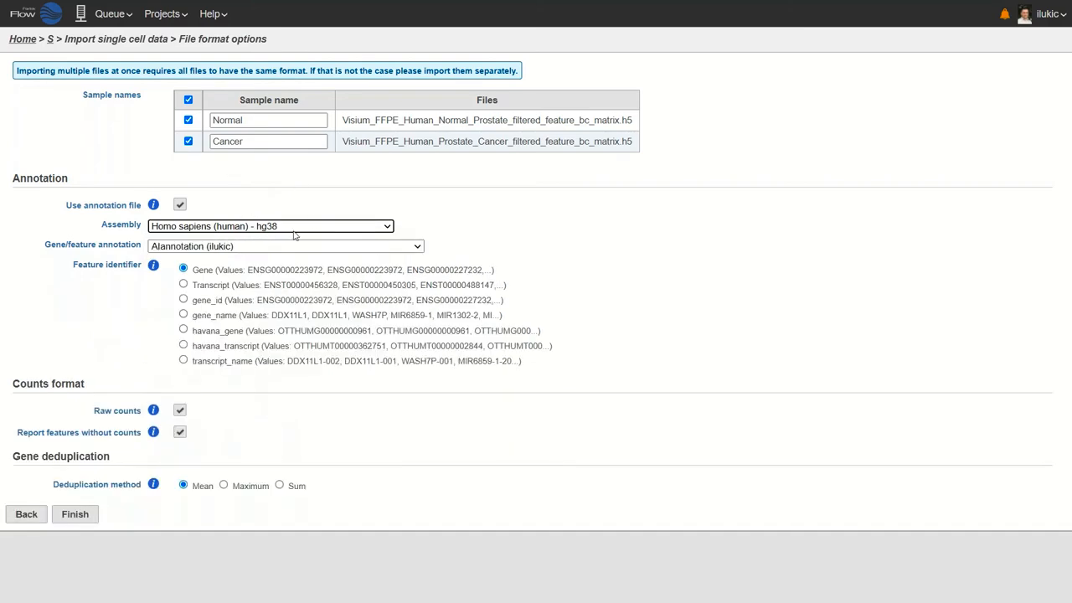
left_click(417, 248)
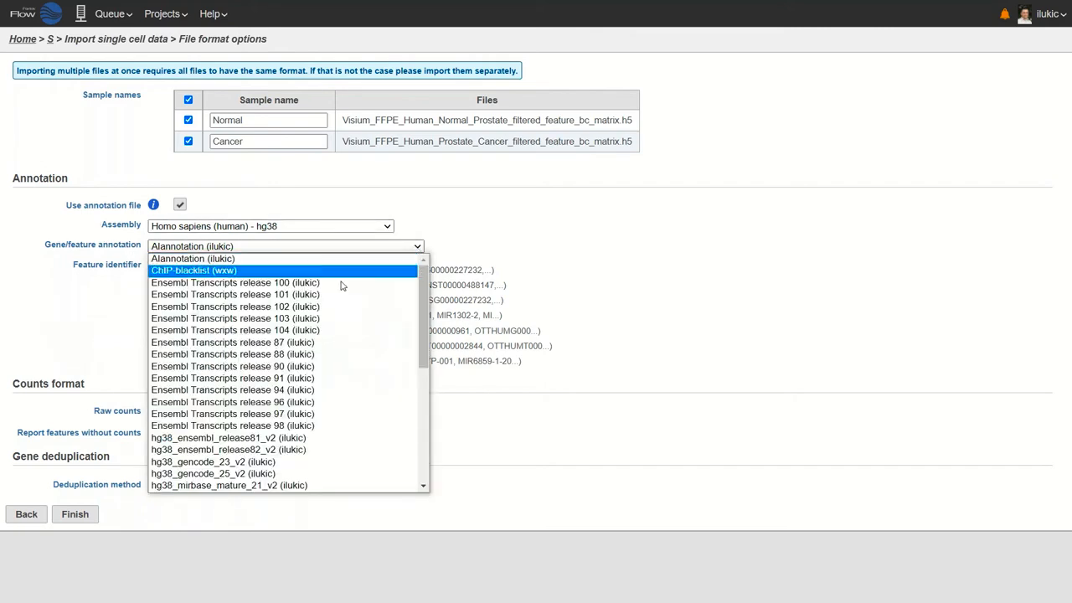
left_click(264, 331)
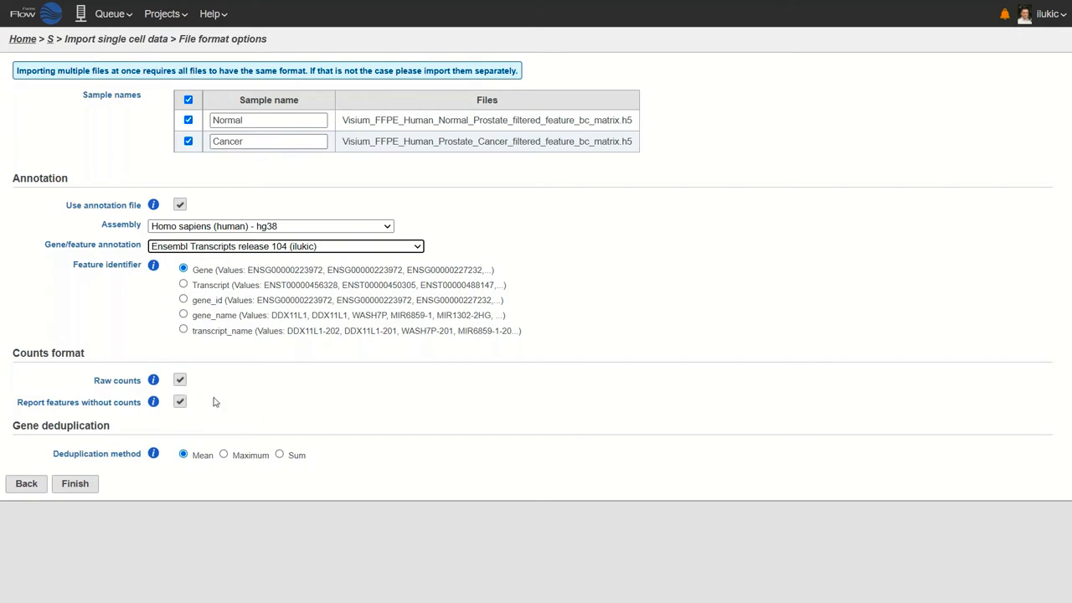
left_click(78, 489)
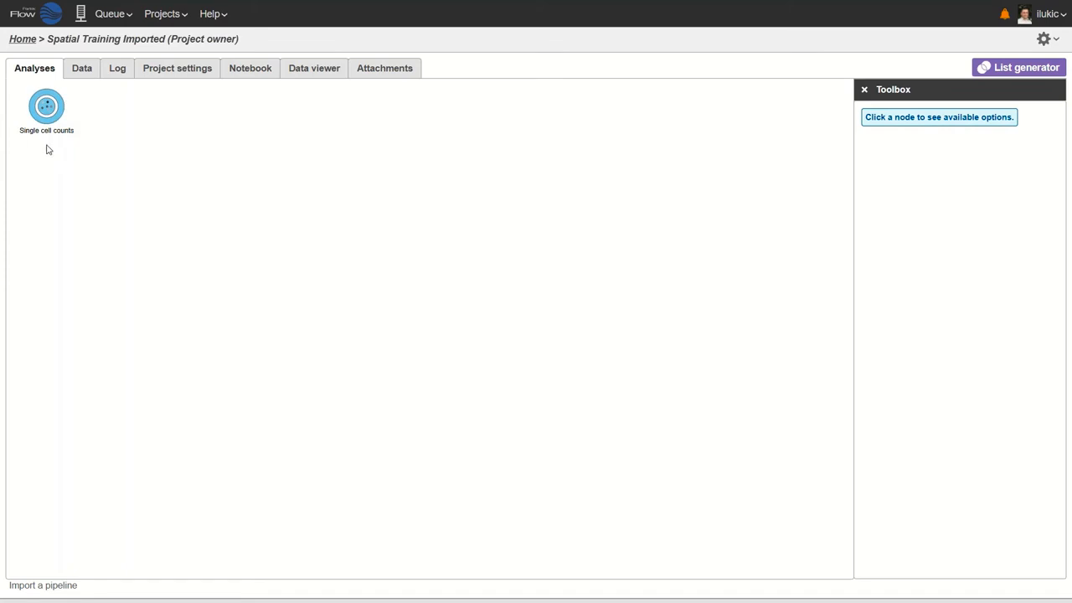
- Start Annotate Visium image on the Single cell counts node and assign Visium_FFPE_Human_Prostate_Cancer_spatial.tar.gz from the Prostate uploads directory to the Cancer sample
left_click(46, 106)
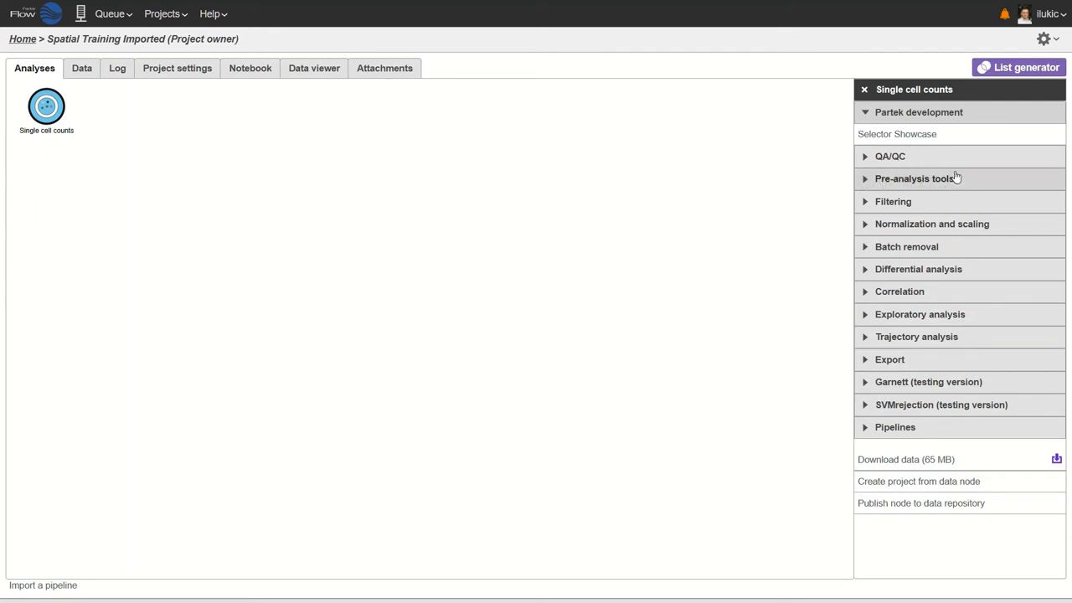
left_click(866, 181)
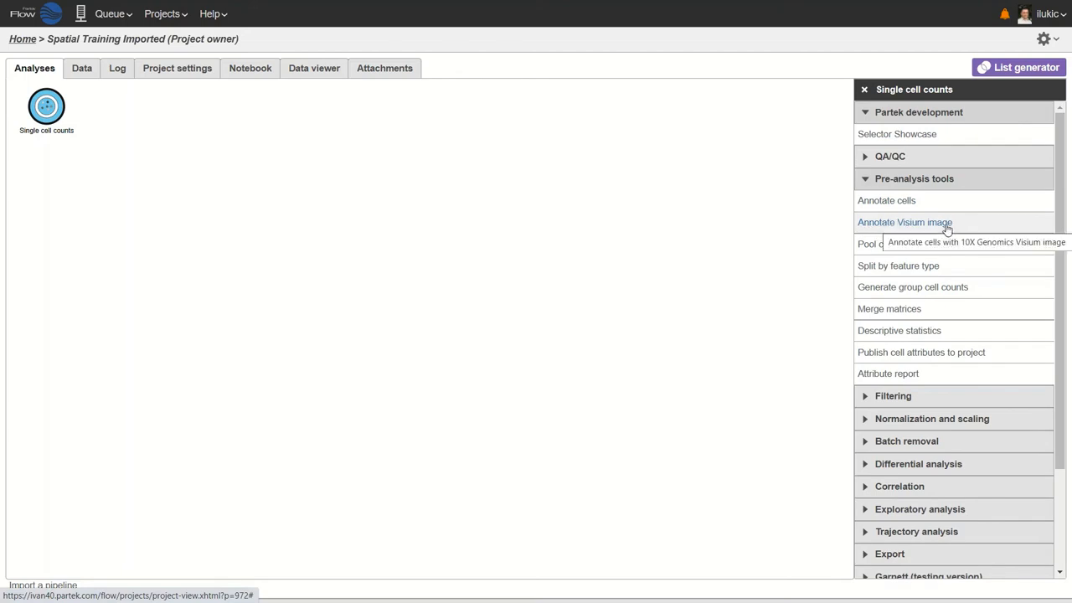
left_click(946, 224)
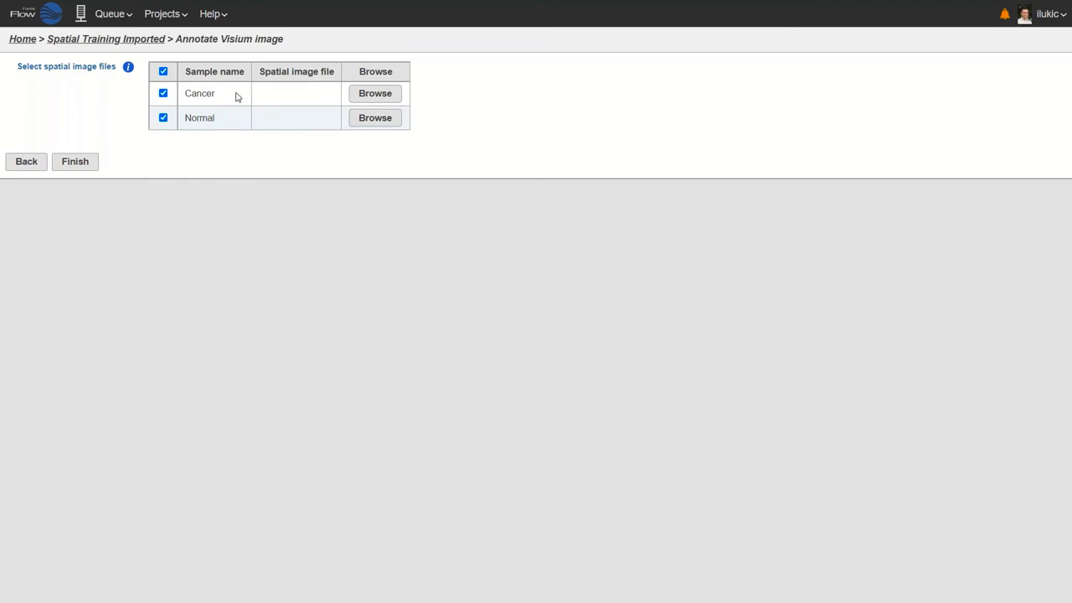
left_click(388, 98)
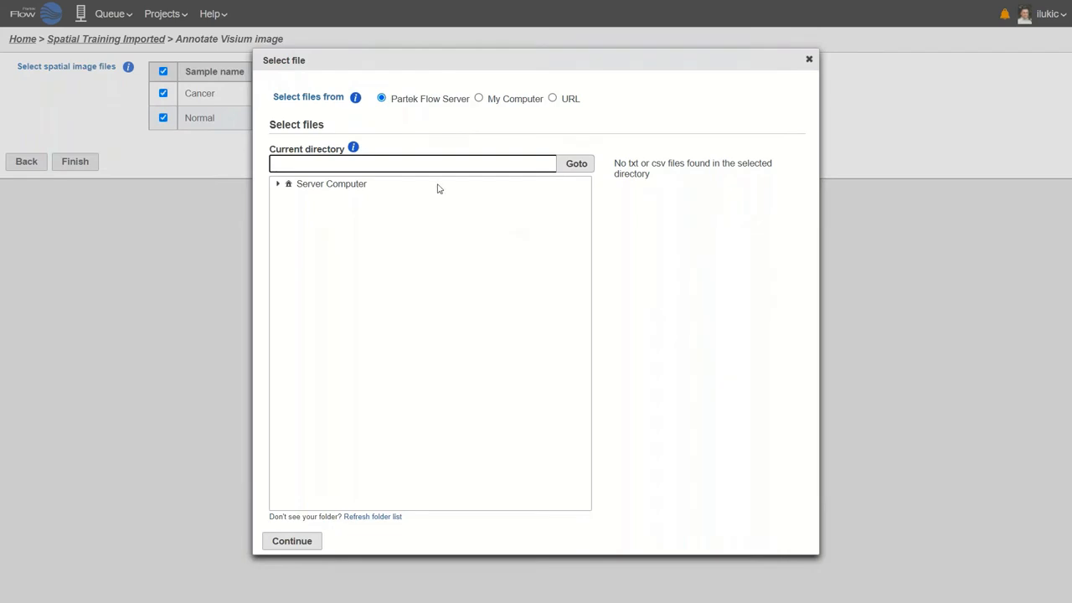
type("/home/flow/FlowData/project_output/user3/uploads/Prostate")
left_click(573, 170)
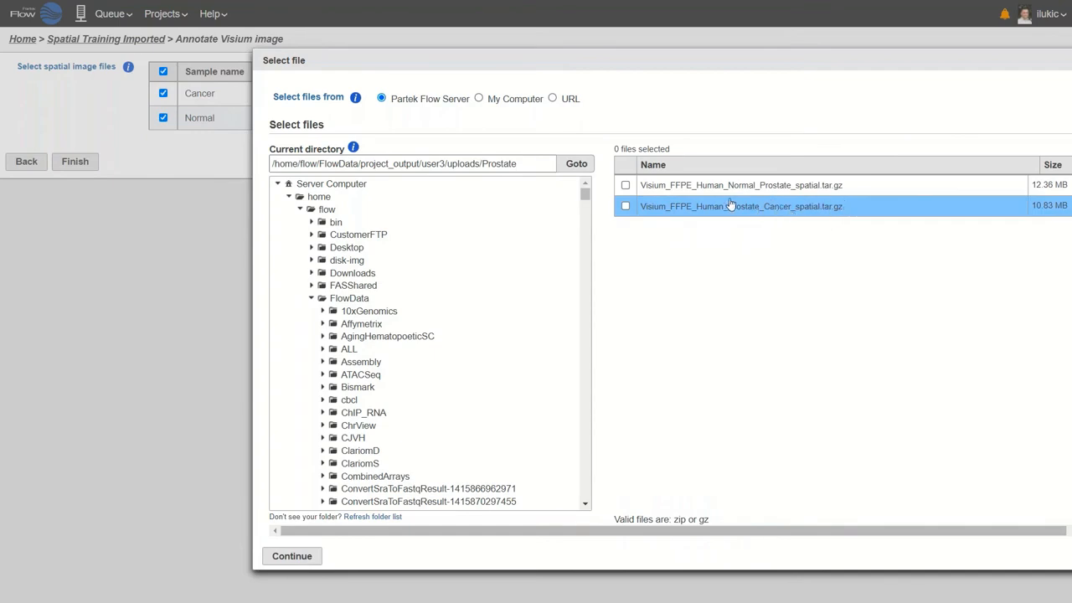
left_click(625, 206)
left_click(288, 556)
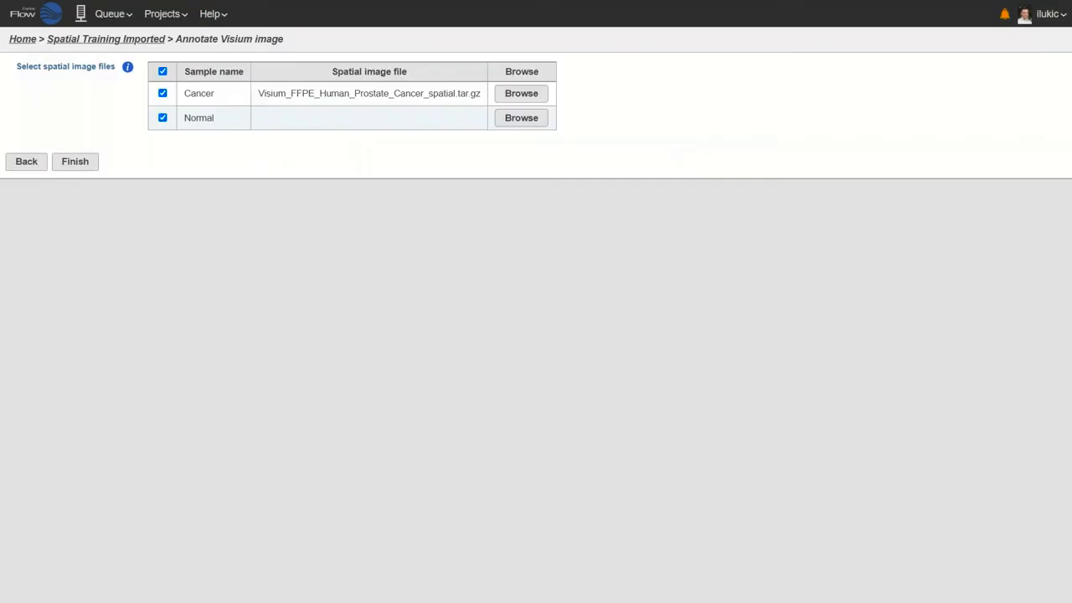
- Assign Visium_FFPE_Human_Normal_Prostate_spatial.tar.gz to the Normal sample and run the Visium image annotation
left_click(521, 118)
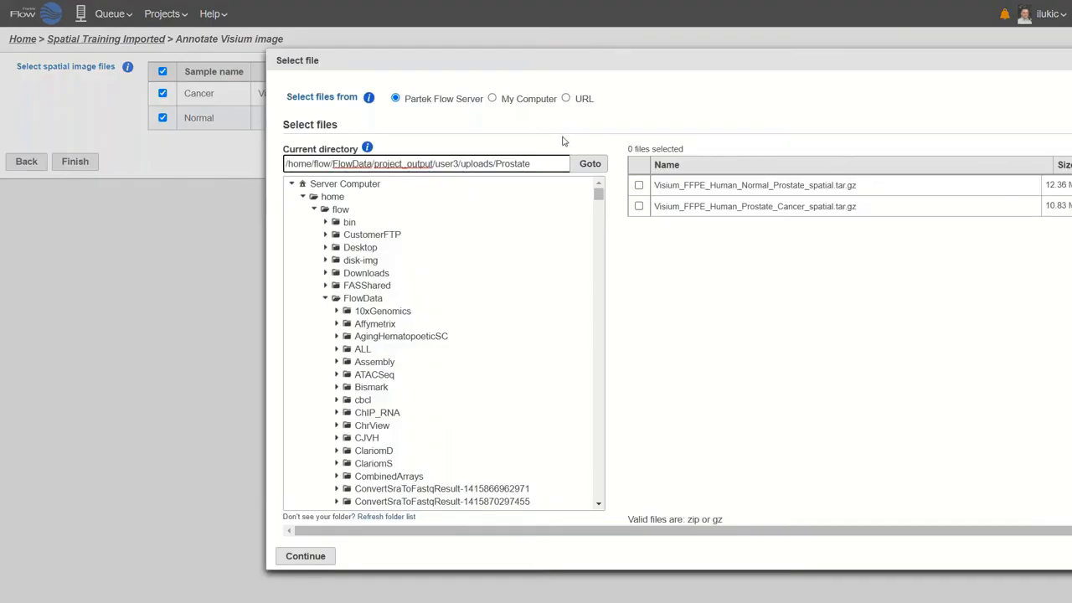
left_click(637, 186)
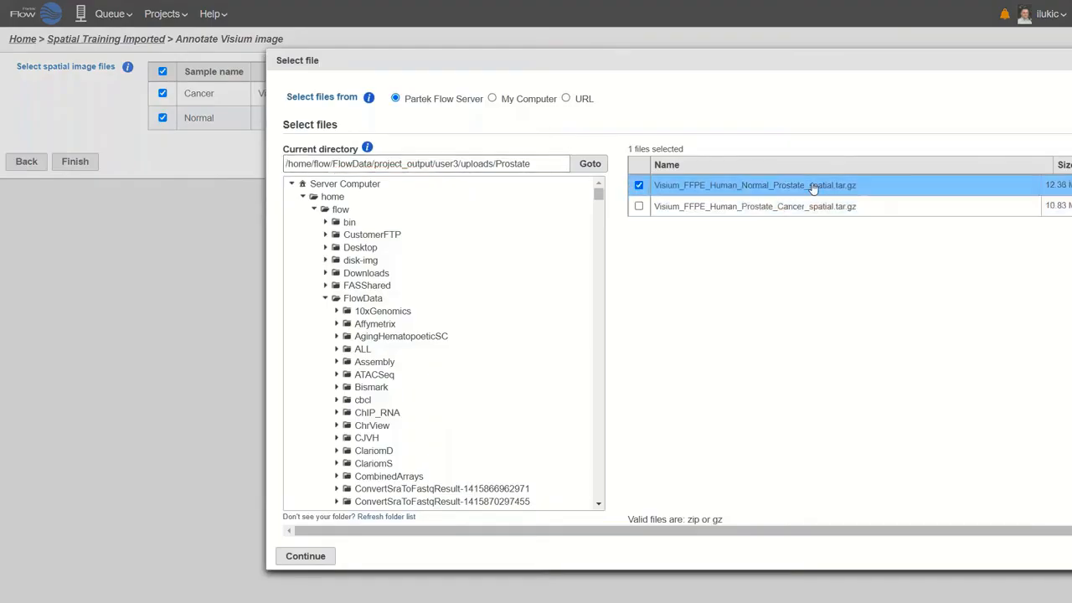
left_click(300, 557)
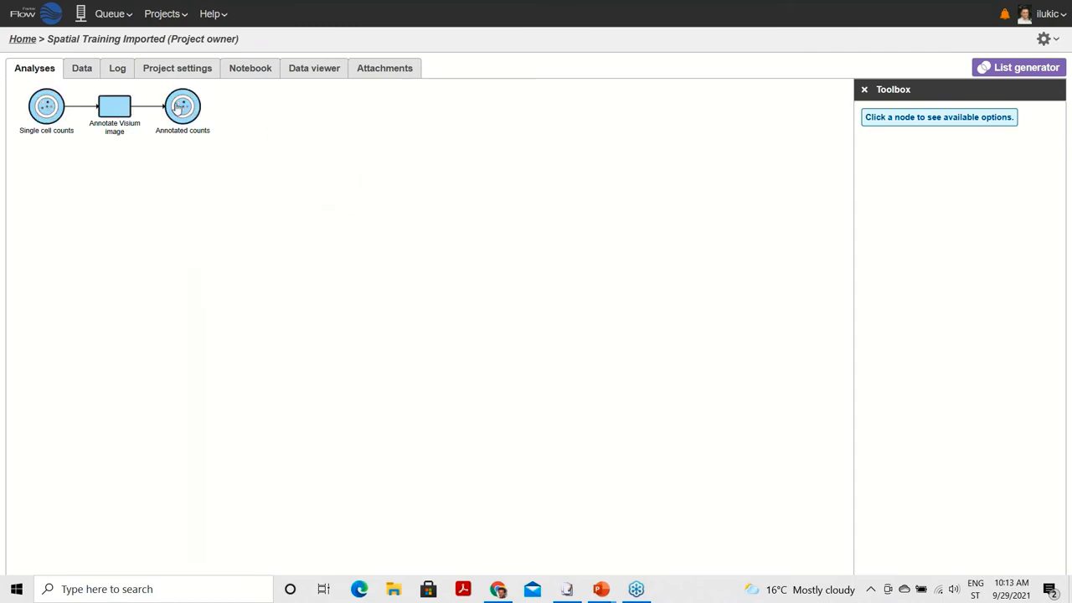
- Open the Annotated counts node in the data viewer to examine the spots over the tissue image
mouse_move(180, 117)
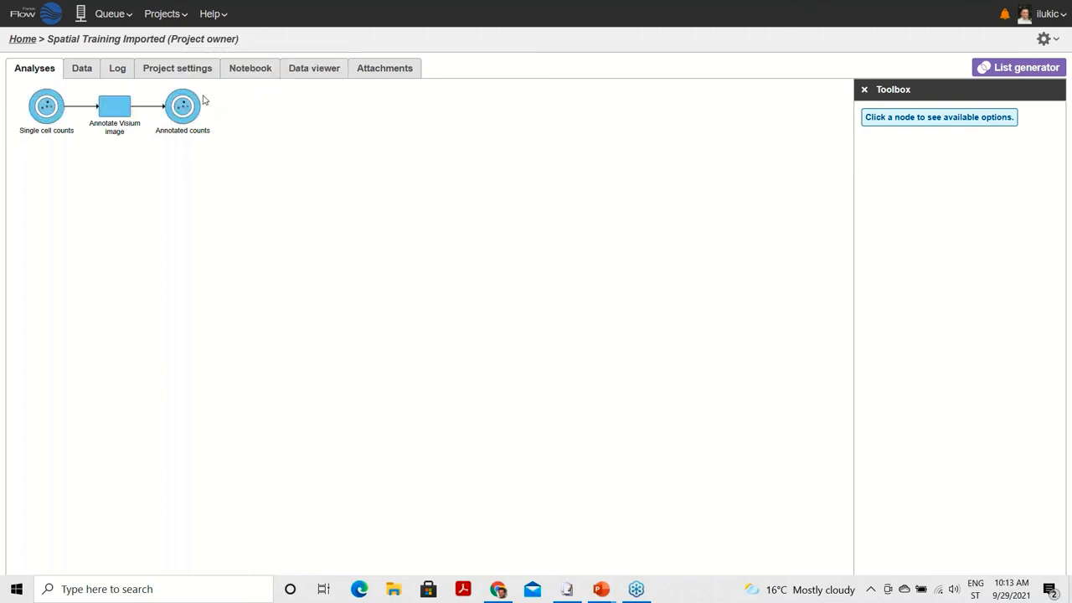
left_click(191, 115)
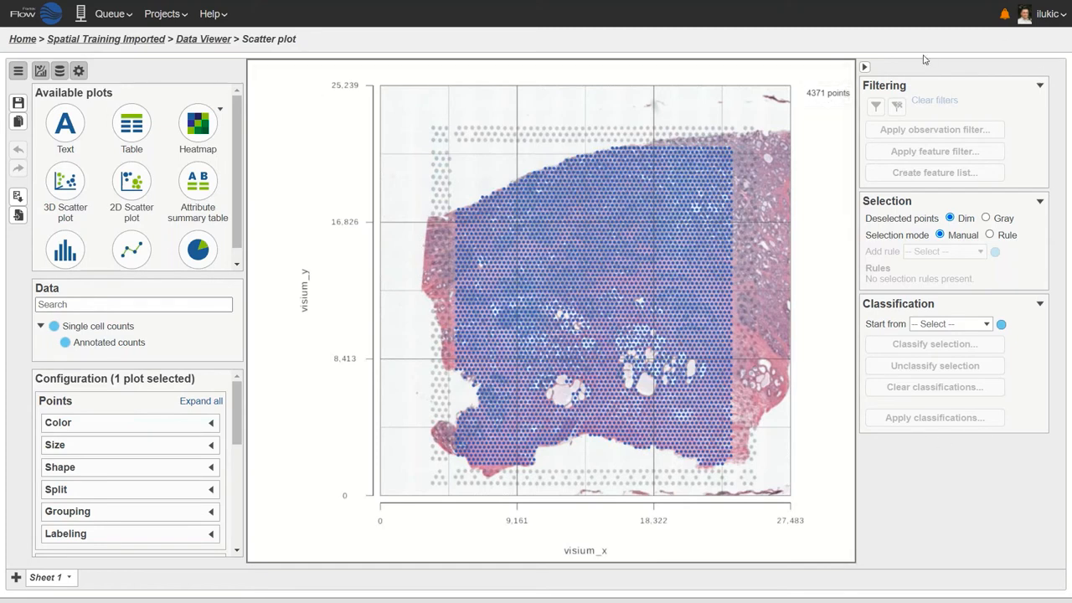
- Collapse the filtering and selection pane, fade the spots to minimum opacity to examine the tissue beneath, and restore full opacity
left_click(867, 68)
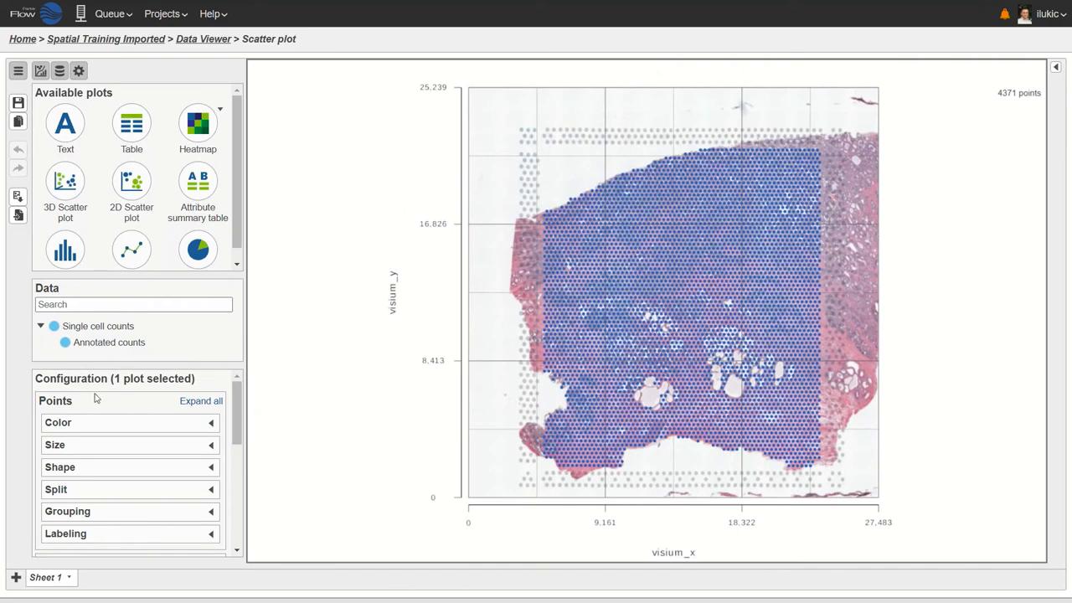
left_click(212, 424)
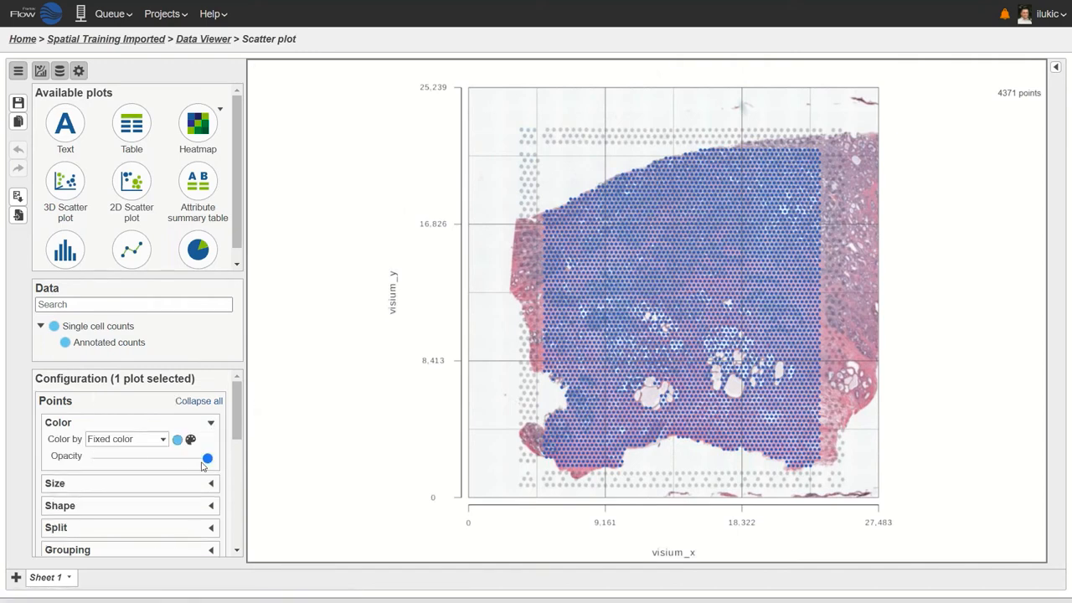
left_click_drag(207, 458, 90, 462)
left_click_drag(90, 459, 236, 454)
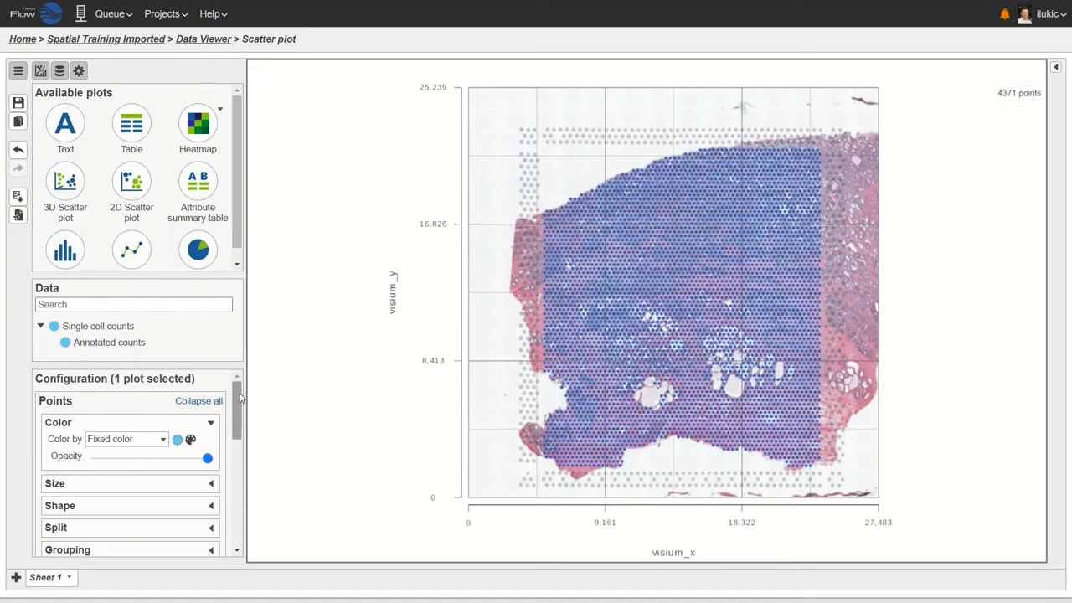
- Switch the scatter plot's displayed sample to Normal
scroll(242, 426, "down", 3)
scroll(242, 425, "down", 3)
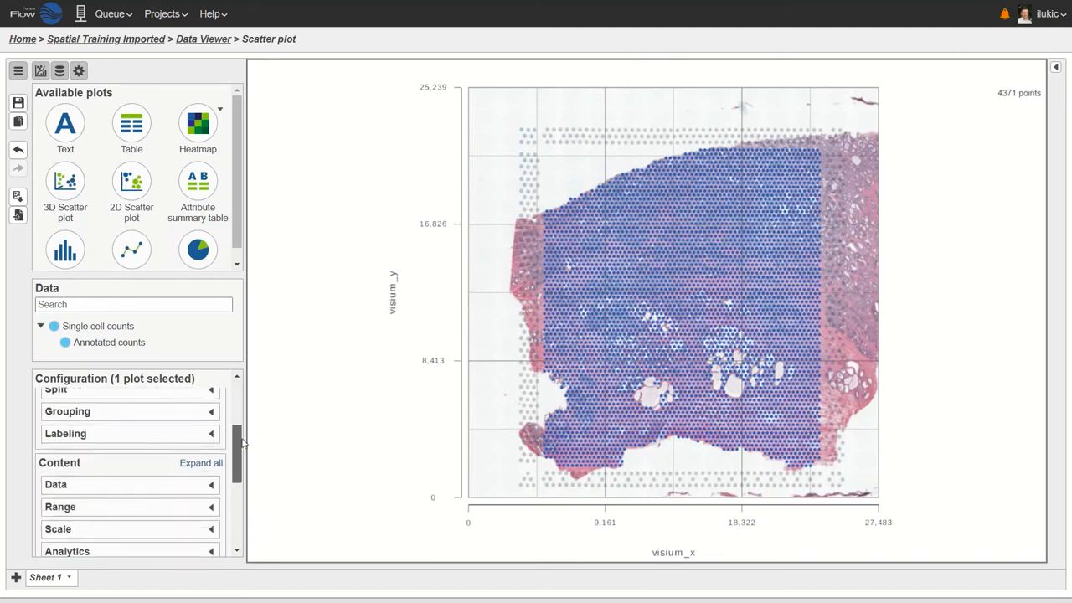
left_click(211, 445)
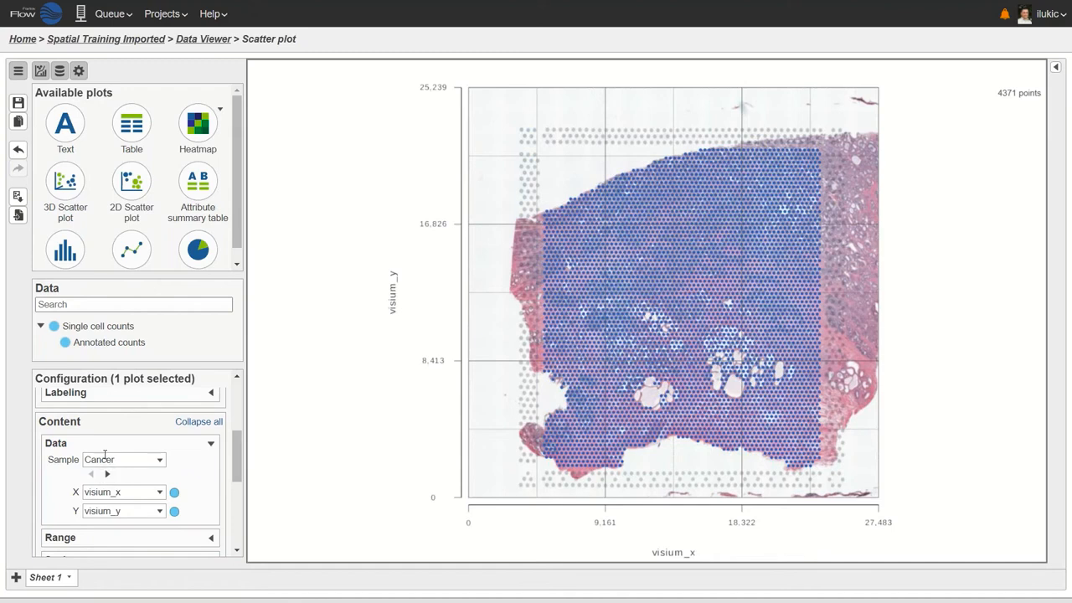
left_click(109, 475)
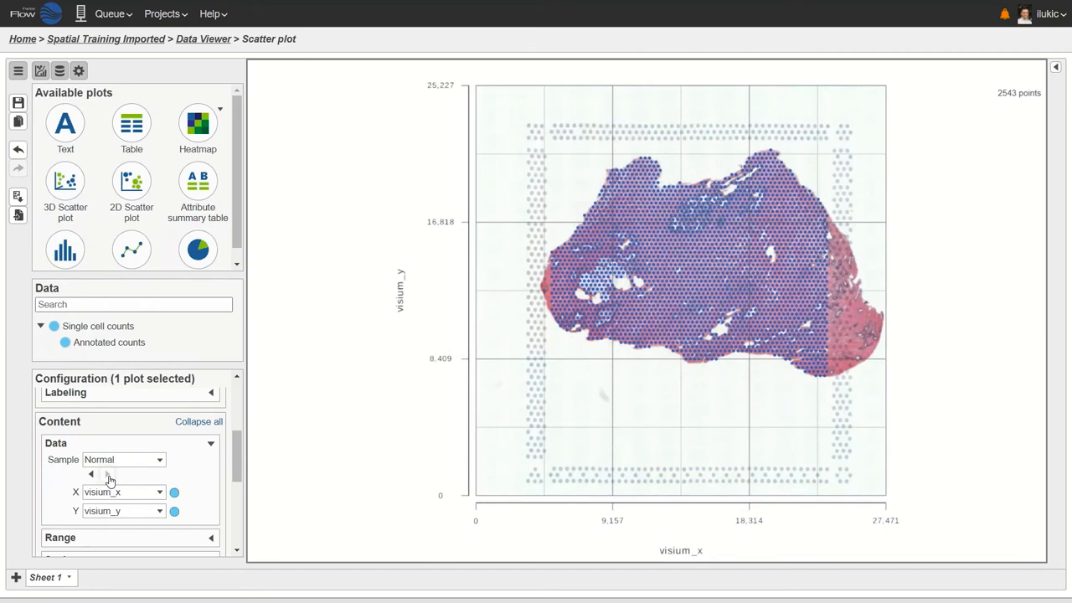
- Duplicate the Normal scatter plot and set the copy's sample to Cancer
mouse_move(1037, 132)
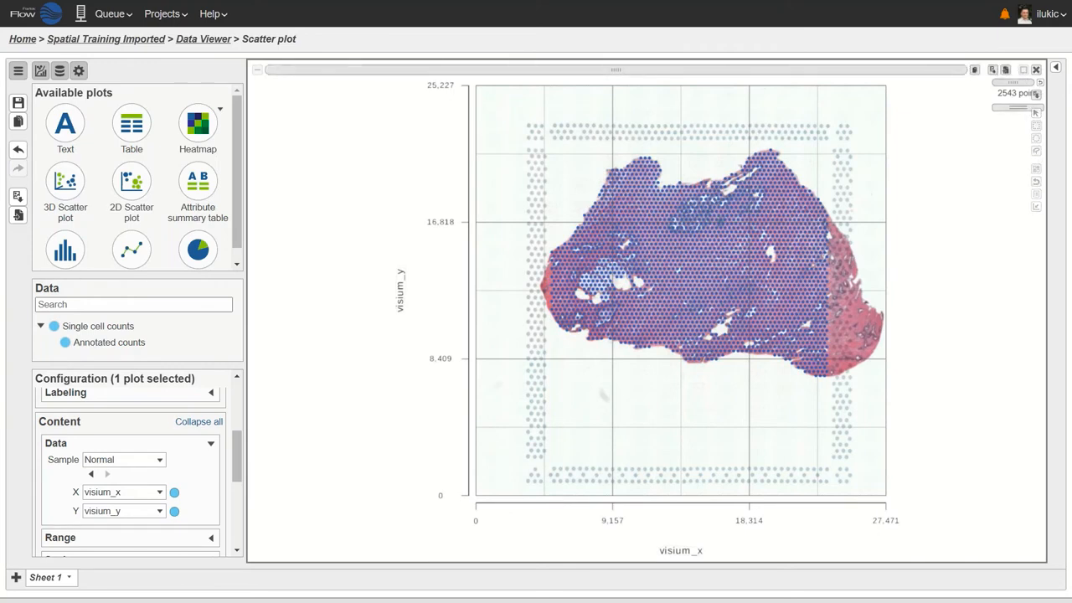
left_click(975, 72)
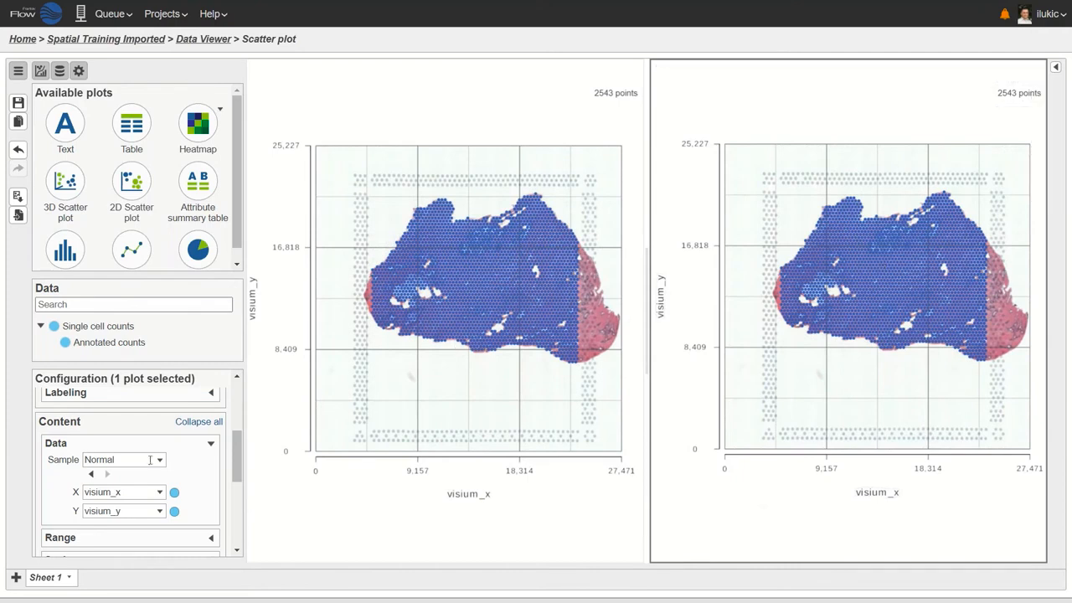
left_click(90, 475)
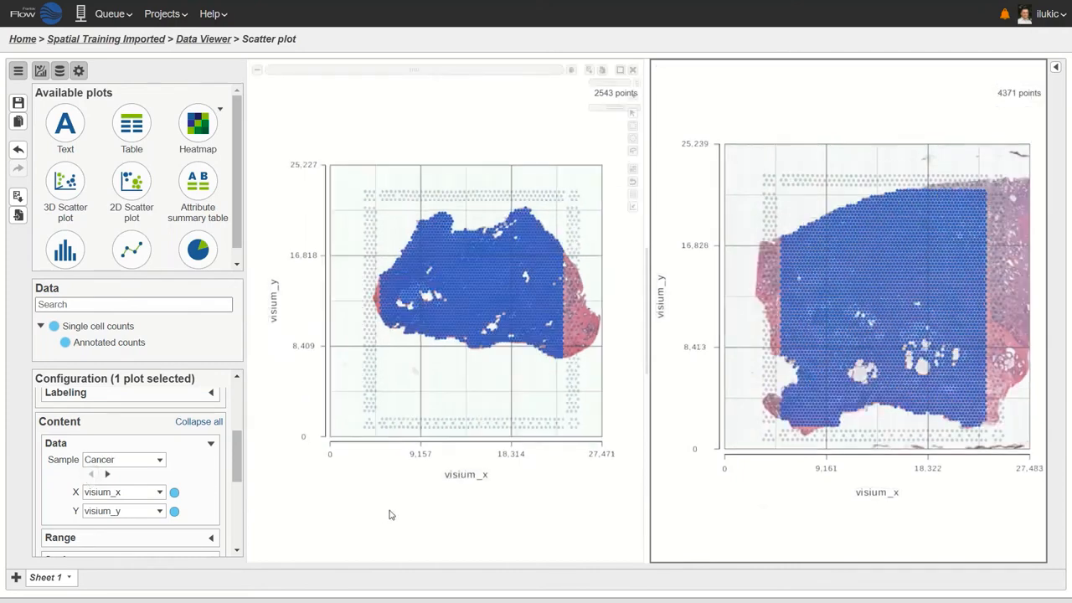
- Title the Cancer sample's plot "Cancer" with a 20 px title font
left_click_drag(232, 442, 235, 501)
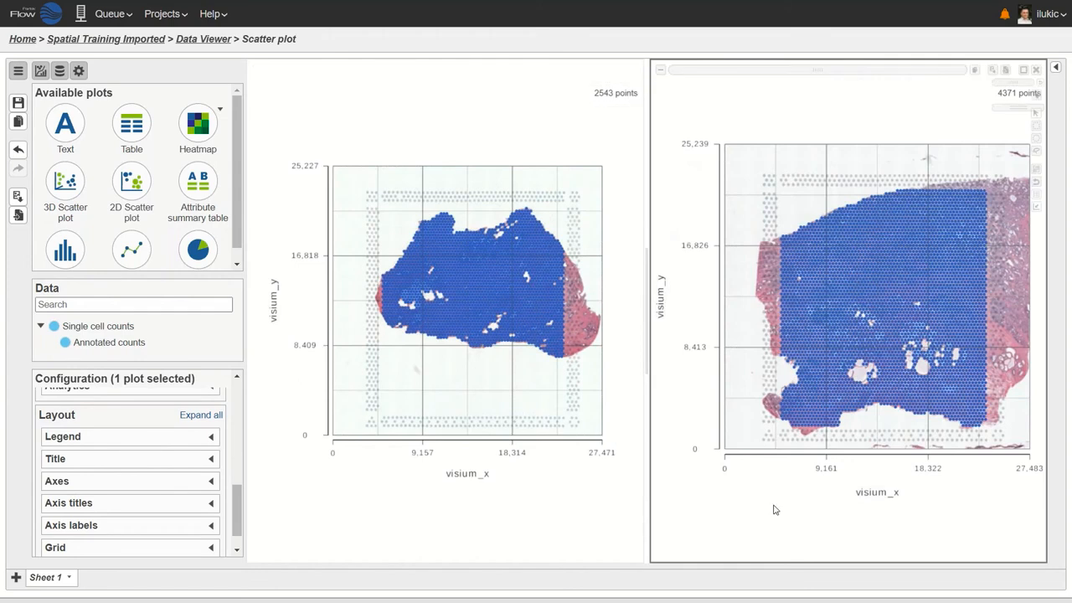
left_click(211, 461)
left_click(118, 491)
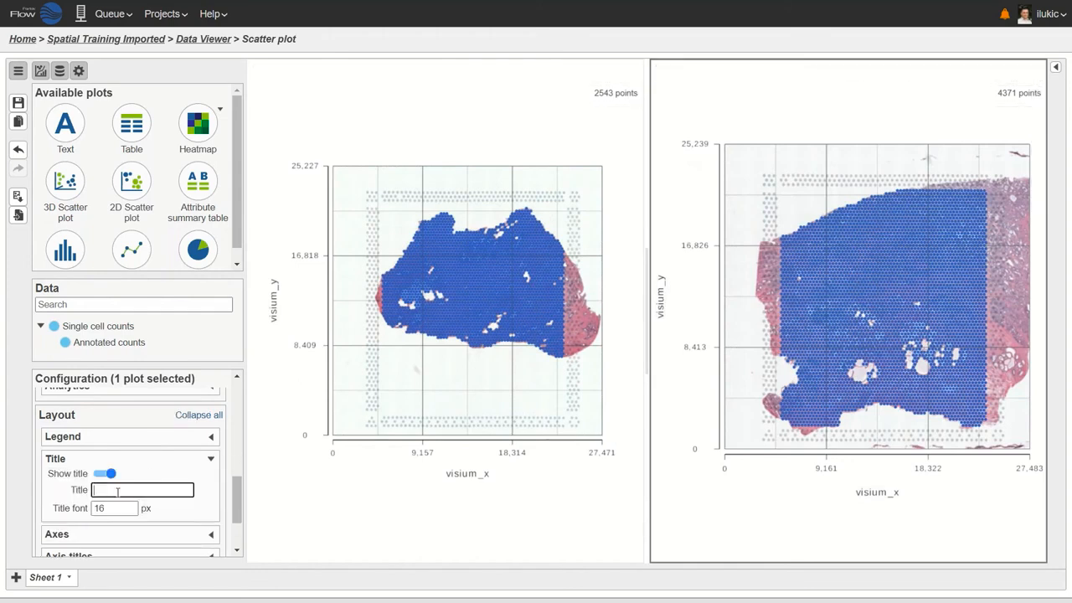
type("Cancer")
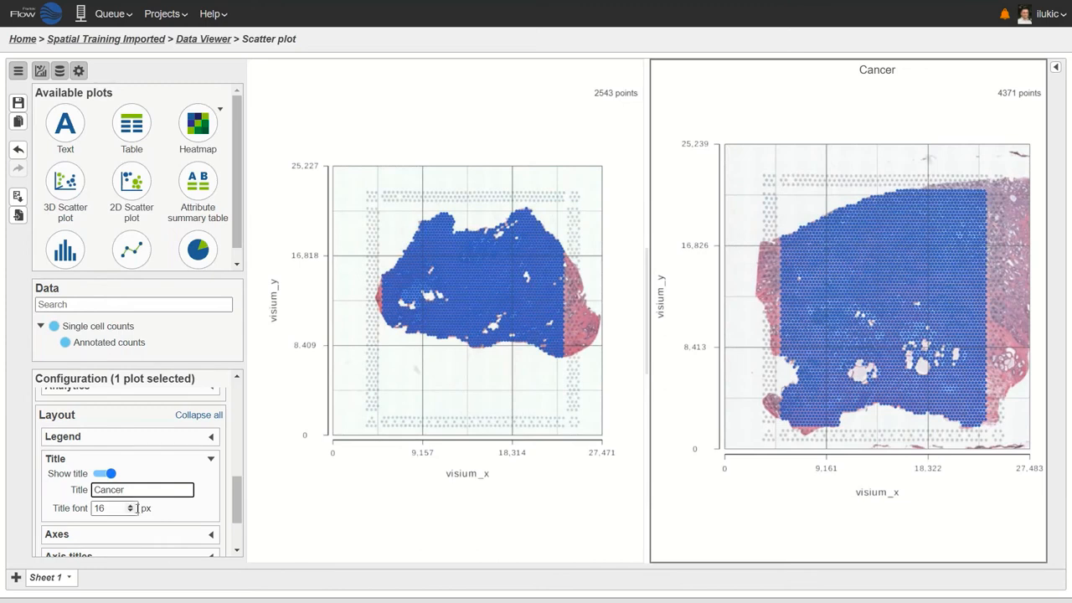
left_click(131, 507)
left_click(131, 507)
left_click(131, 507)
left_click(130, 507)
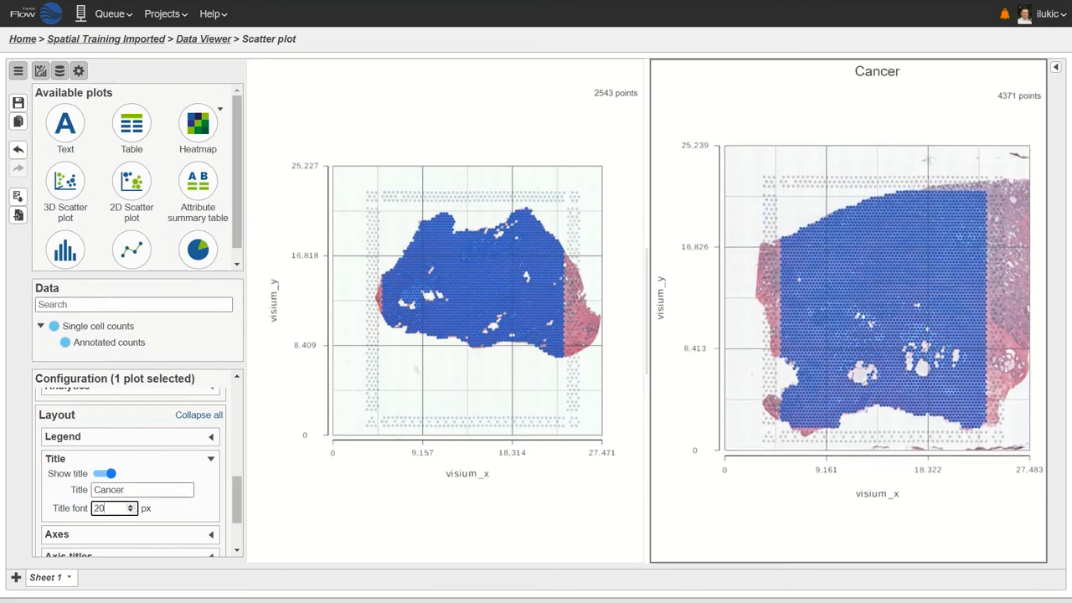
- Title the Normal sample's plot "Normal" with a 20 px title font
scroll(130, 469, "down", 1)
left_click(419, 134)
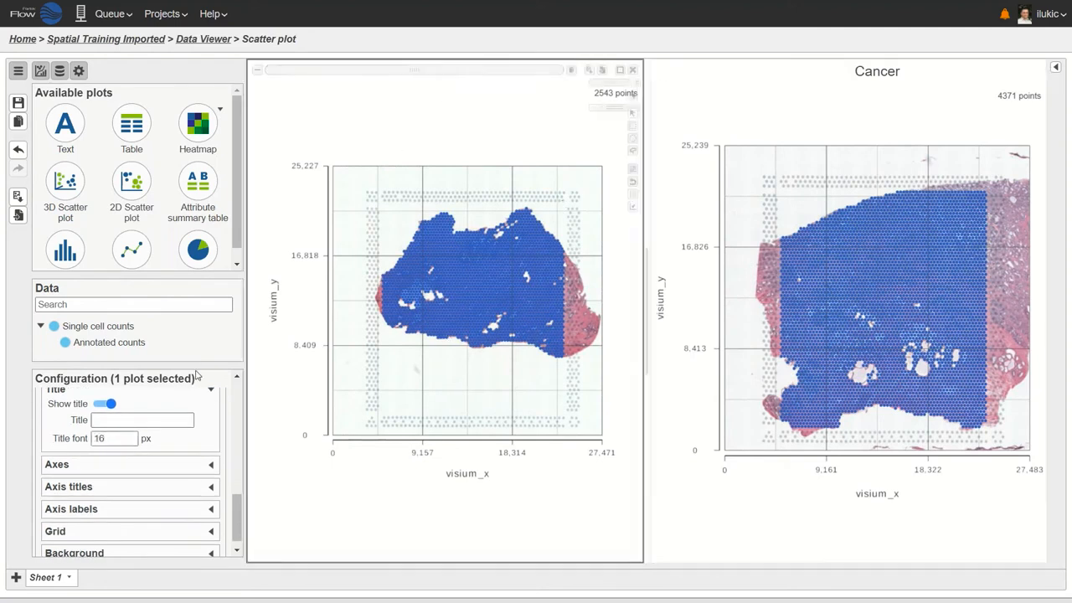
left_click(144, 419)
type("Normal")
left_click(131, 435)
left_click(130, 436)
left_click(131, 435)
left_click(131, 436)
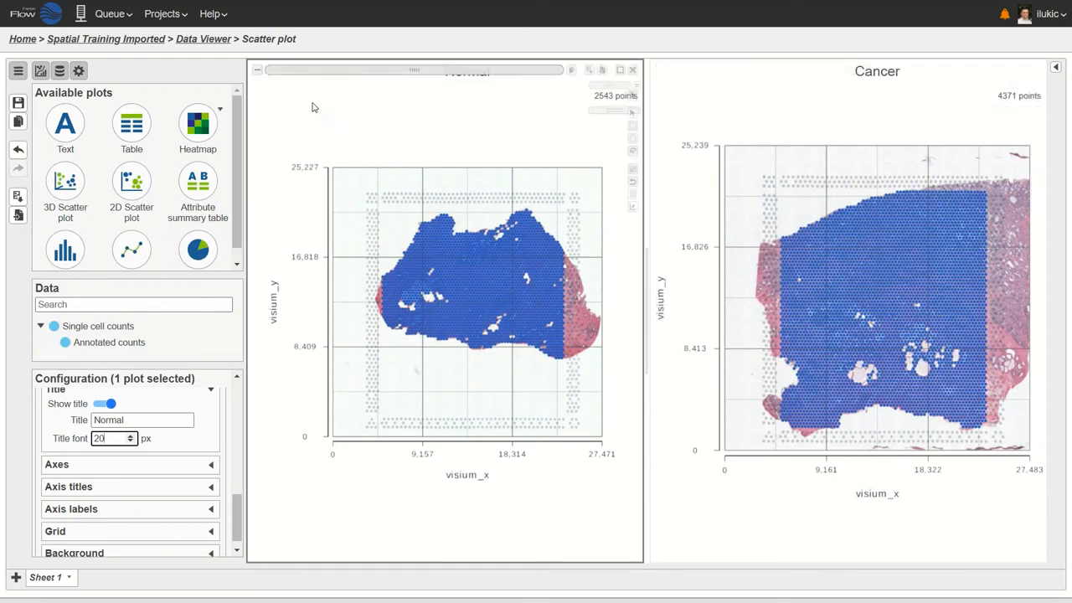
- Save the data viewer session as "Tissue Slices"
left_click(19, 103)
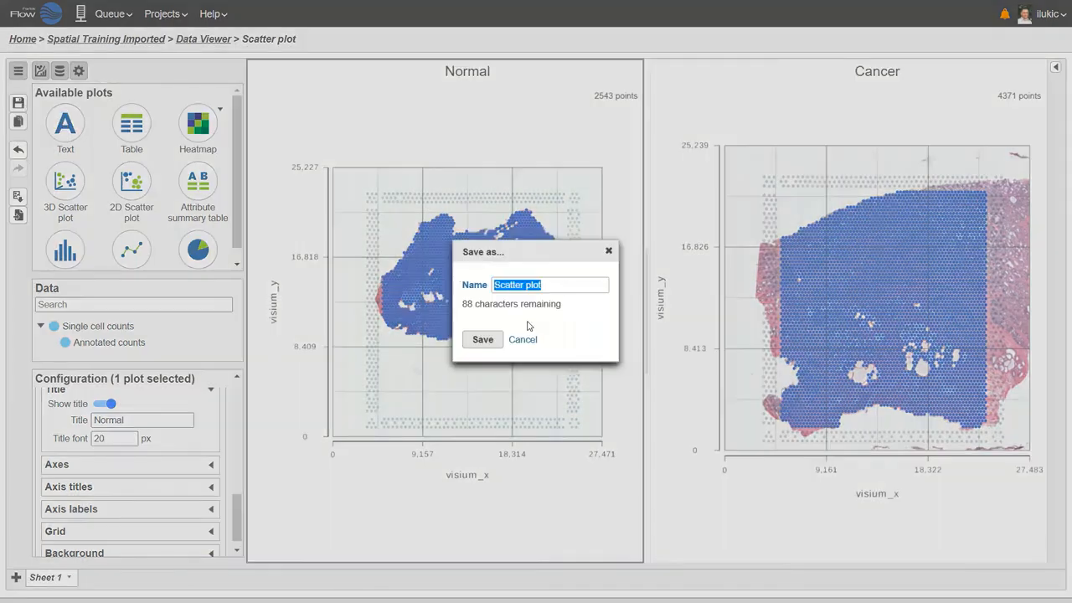
type("T")
key("BackSpace")
type("Tissue Slices")
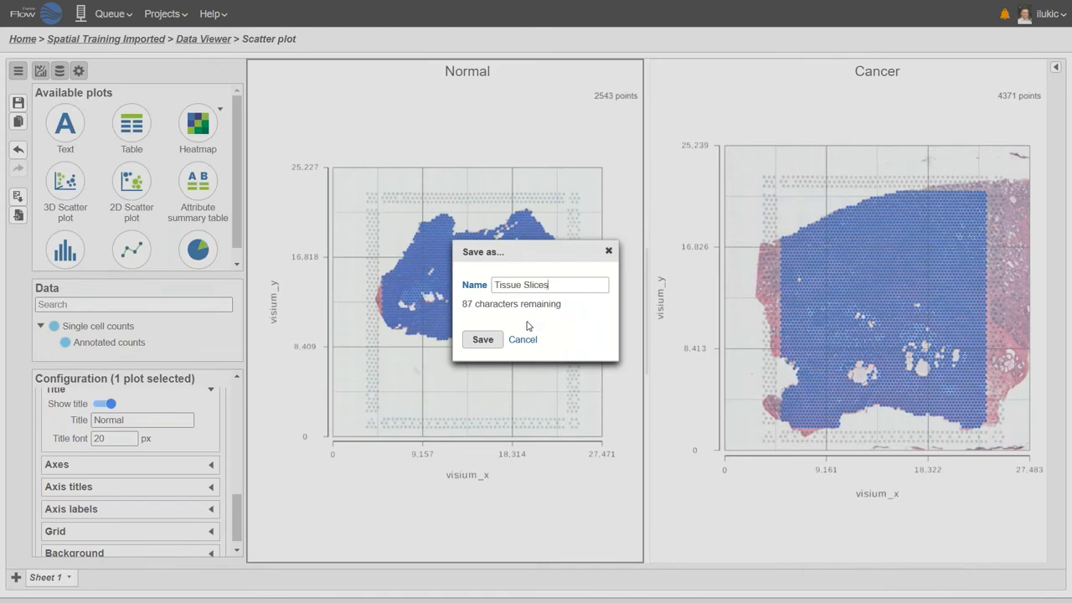
left_click(494, 344)
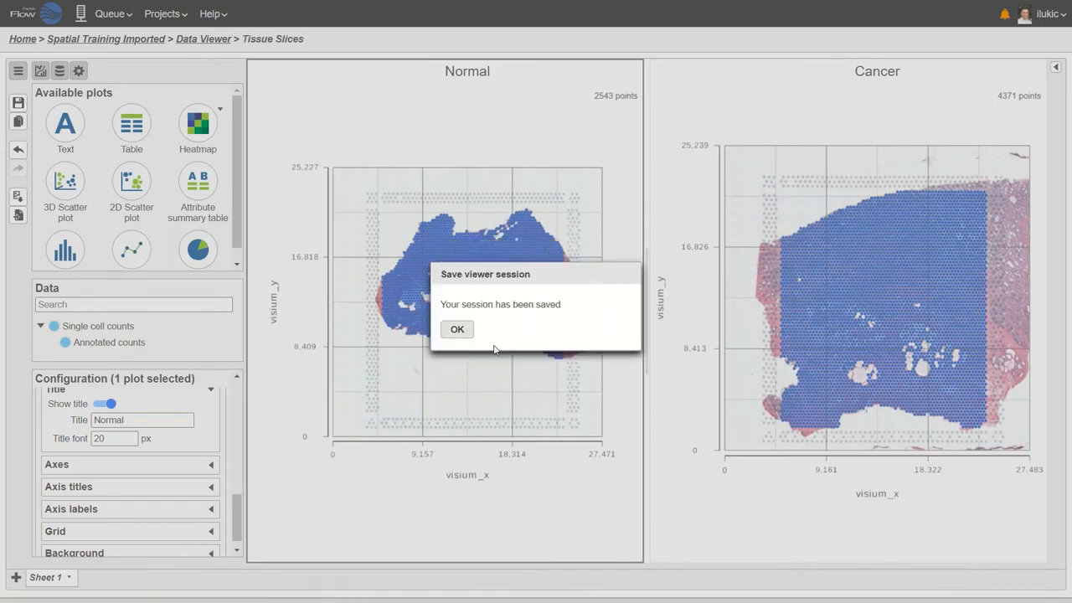
left_click(457, 330)
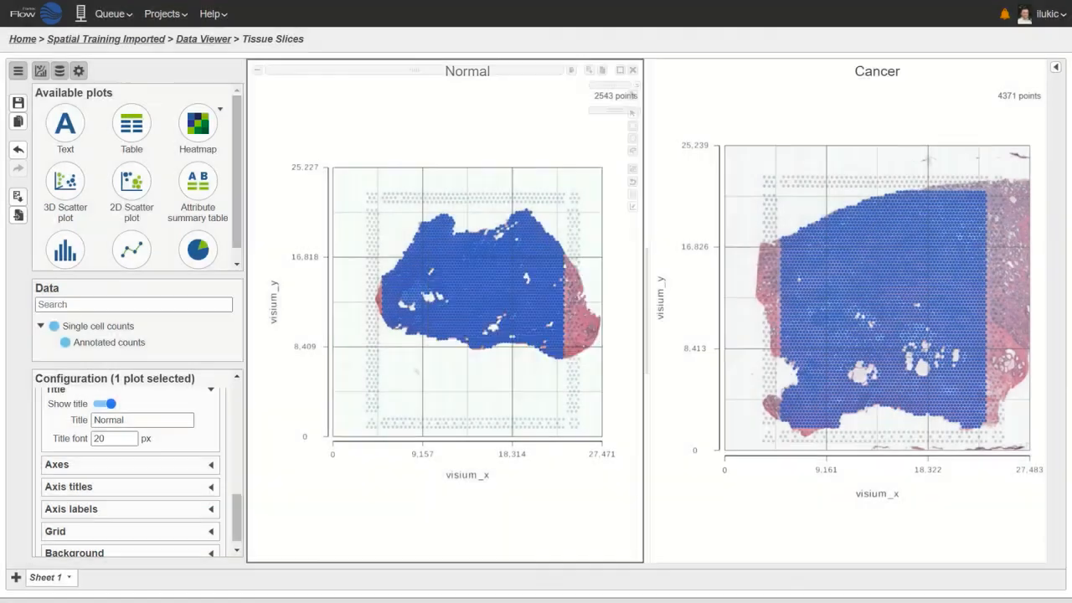
- Return to the Spatial Training Imported project and run Single cell QA/QC on the Single cell counts node
left_click(137, 39)
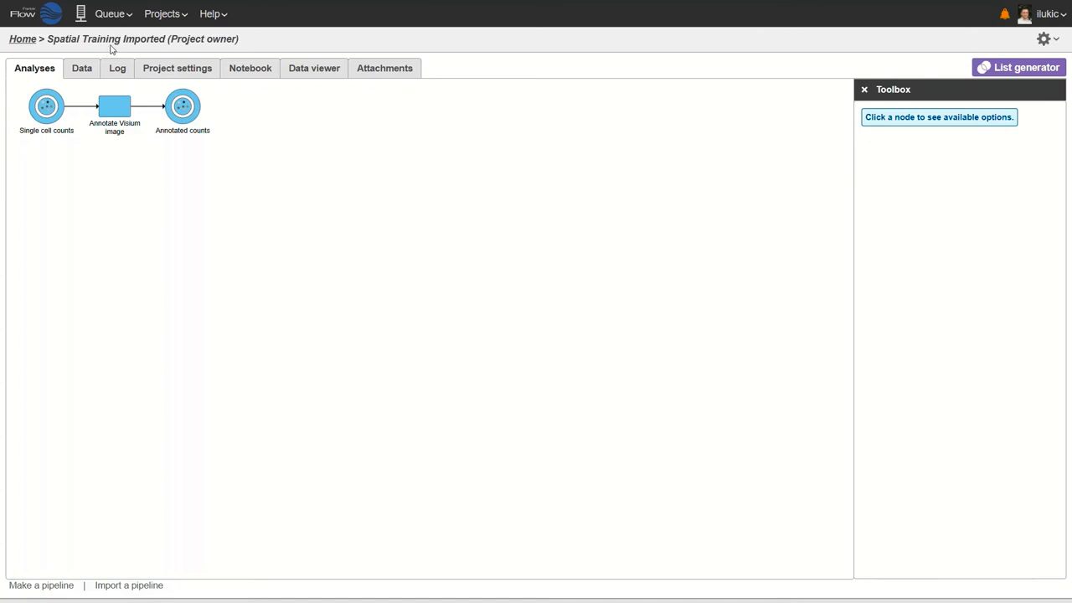
left_click(46, 105)
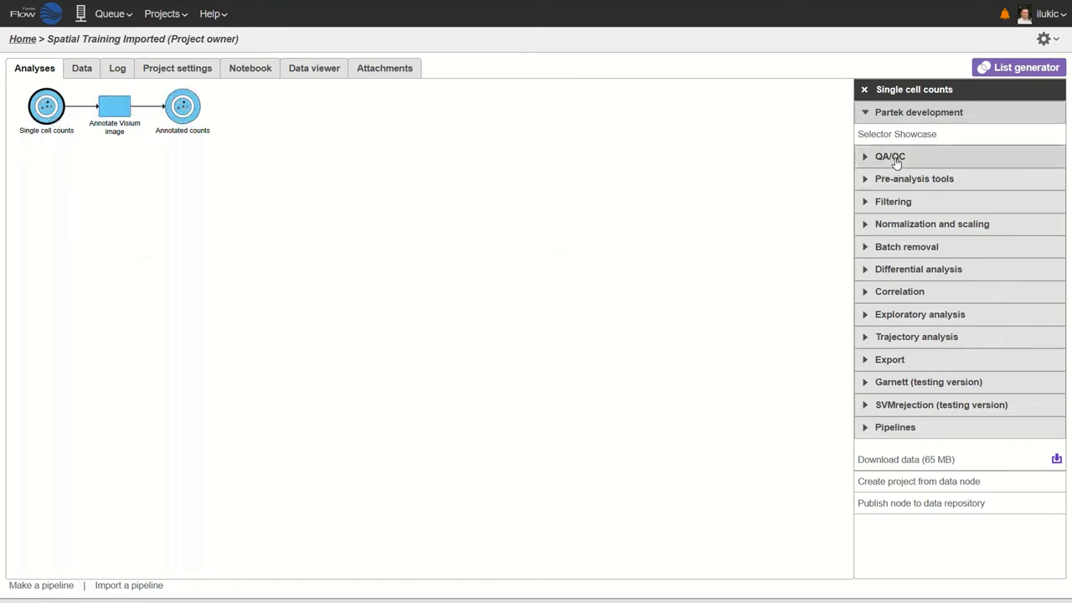
left_click(896, 159)
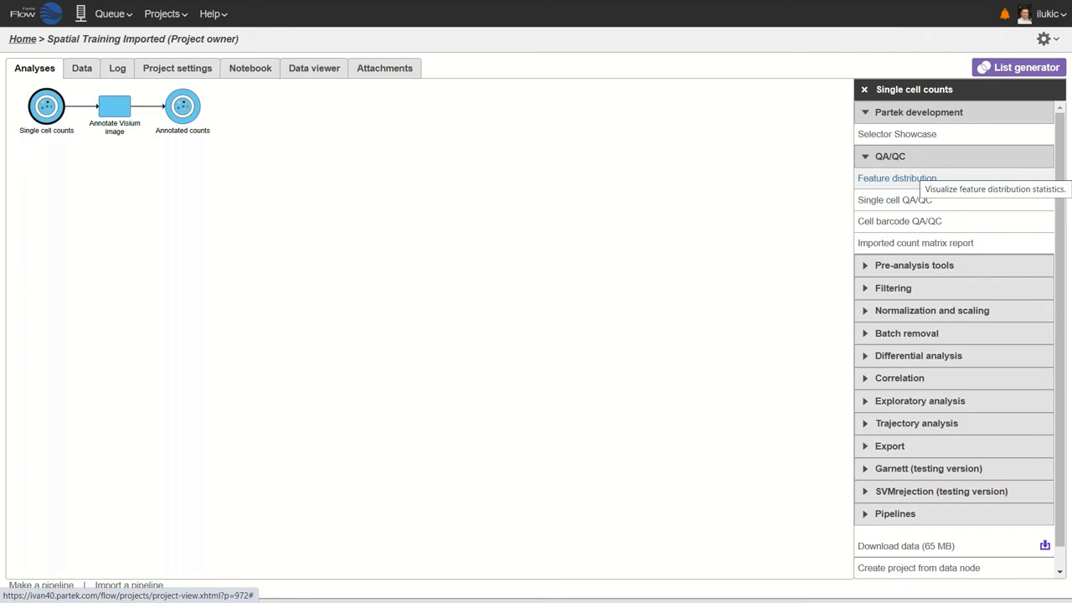
left_click(916, 203)
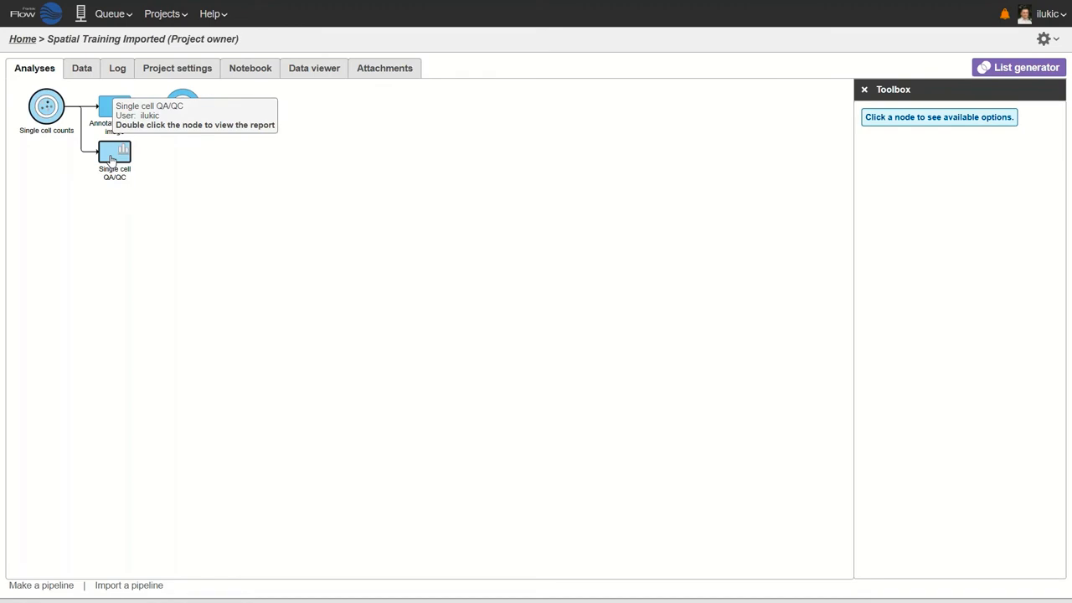
- Open the Single cell QA/QC report, examine the Ribosomal counts plot enlarged, and restore the plot layout
double_click(111, 159)
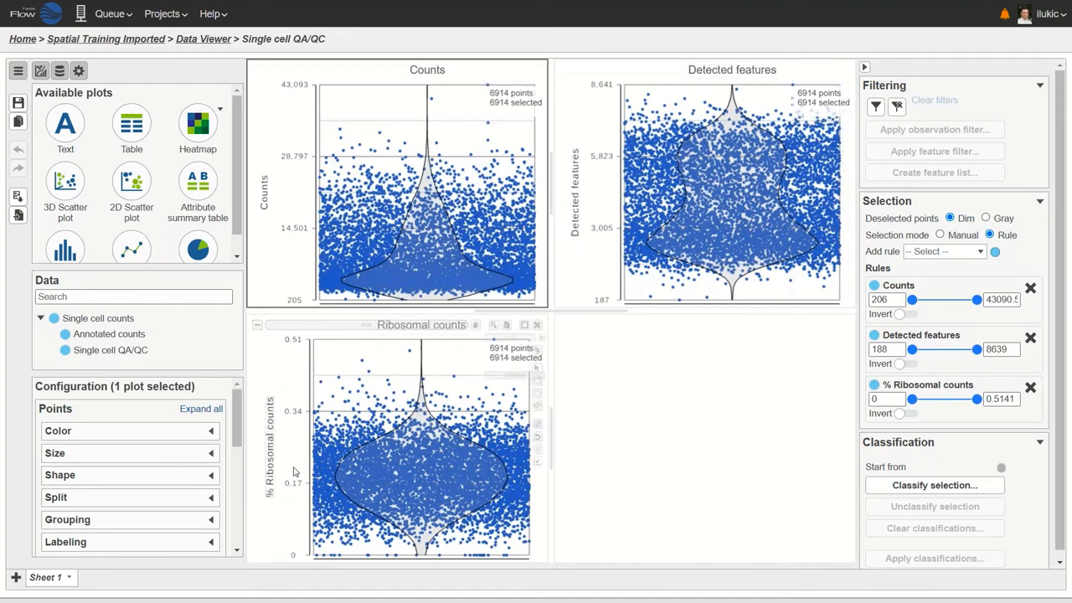
left_click(524, 326)
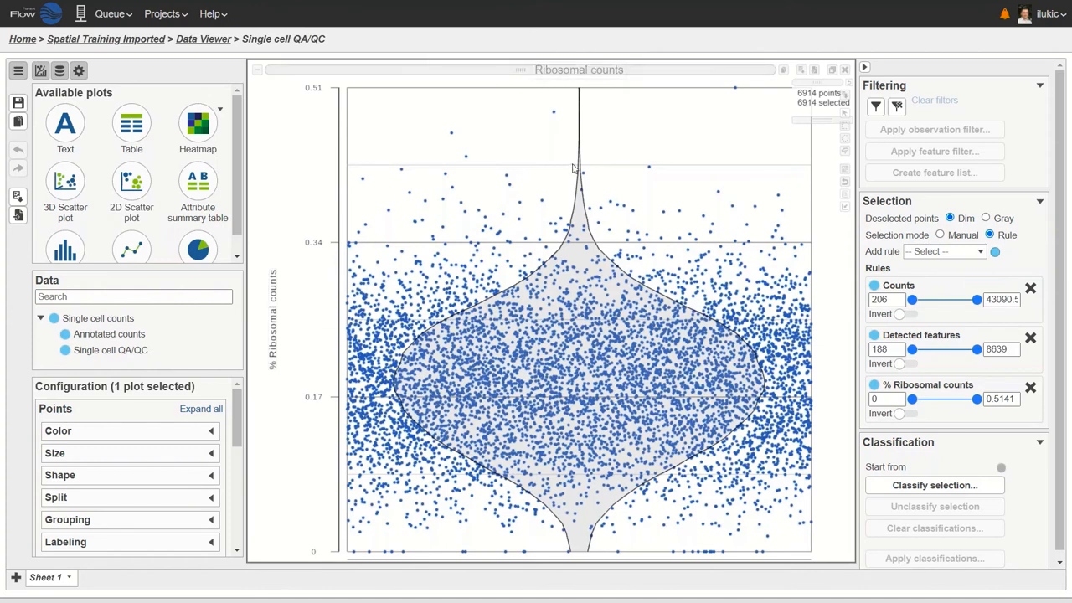
left_click(833, 71)
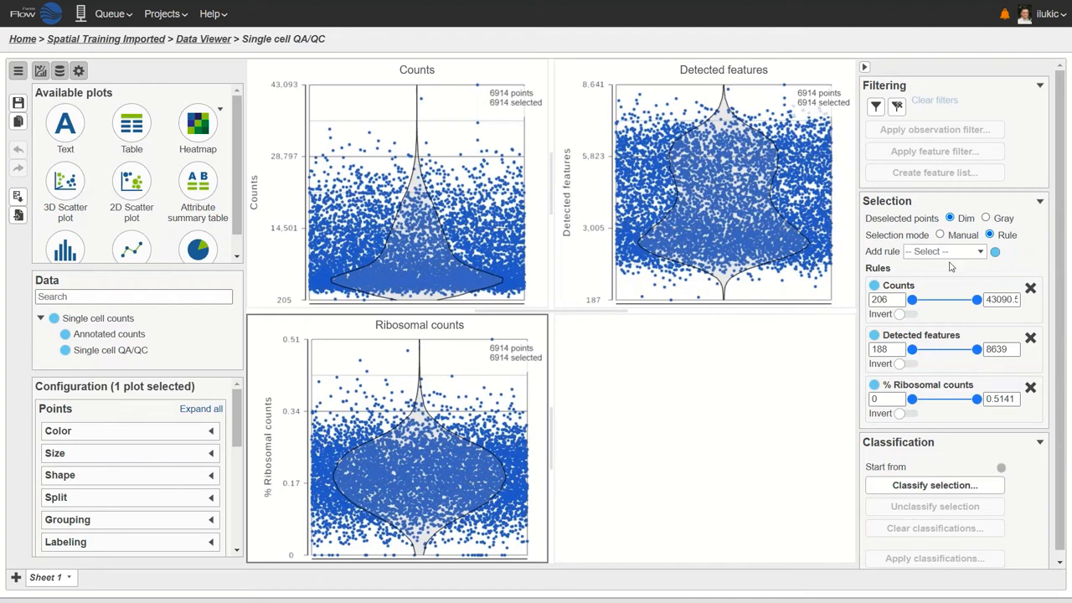
- Limit the selection rules to Counts up to about 31,228, Detected features 817 to 7740, and % Ribosomal counts about 0.027 to 0.470
mouse_move(974, 300)
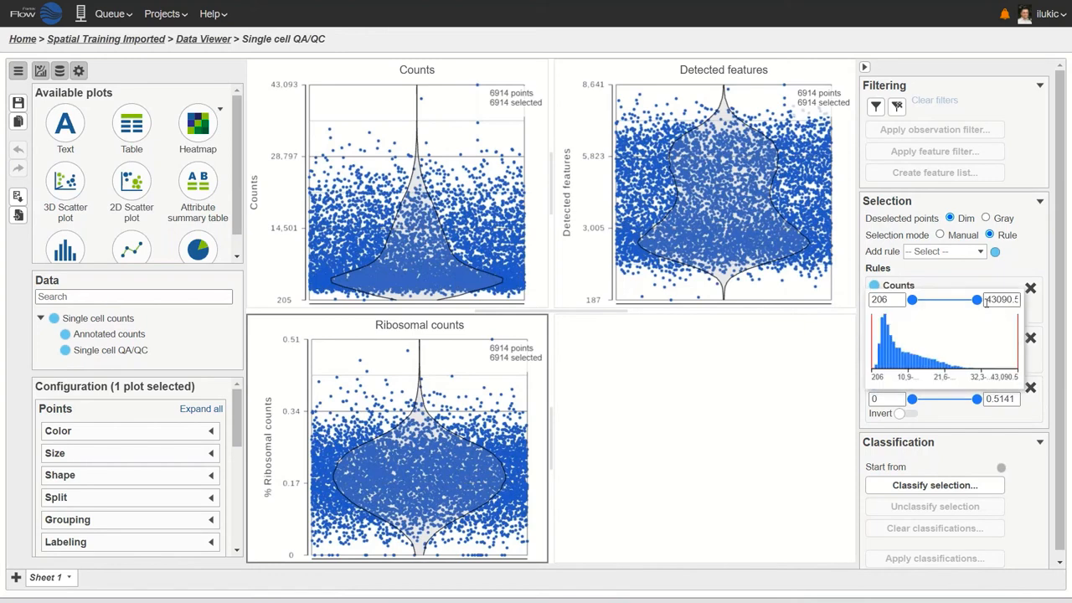
left_click_drag(977, 300, 959, 309)
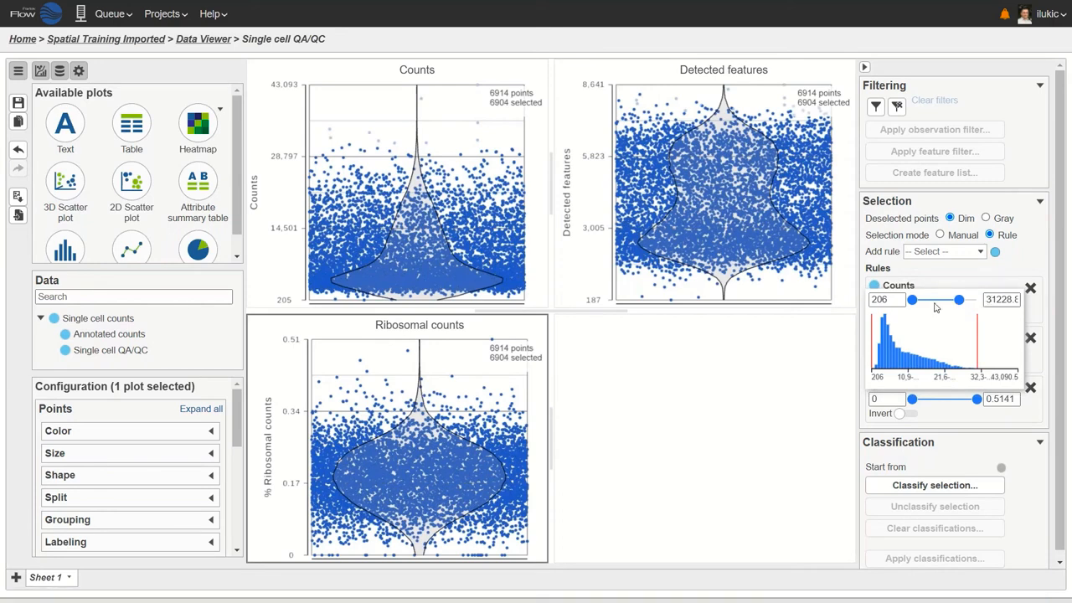
mouse_move(977, 356)
left_click_drag(977, 356, 919, 354)
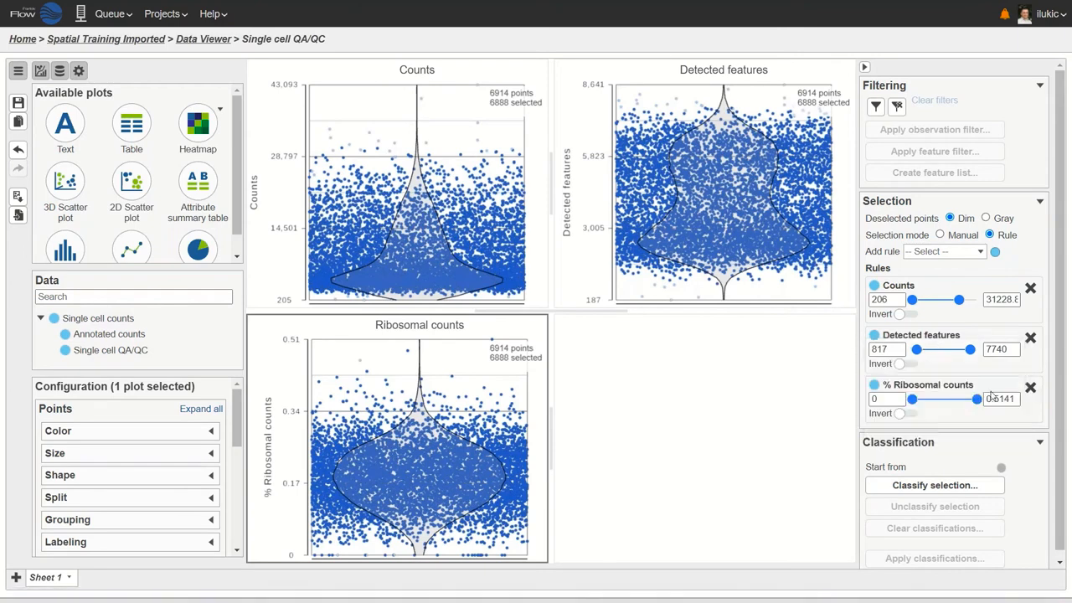
left_click_drag(912, 402, 972, 400)
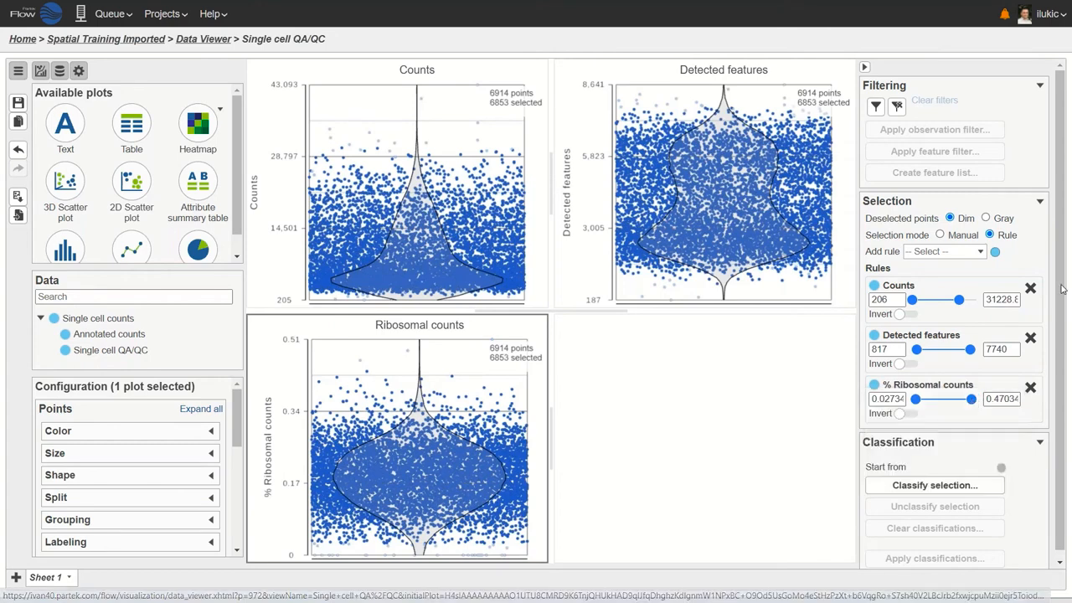
- Filter to the selected points, apply the observation filter to the Single cell counts node, and return to the project without saving the viewer session
left_click(874, 109)
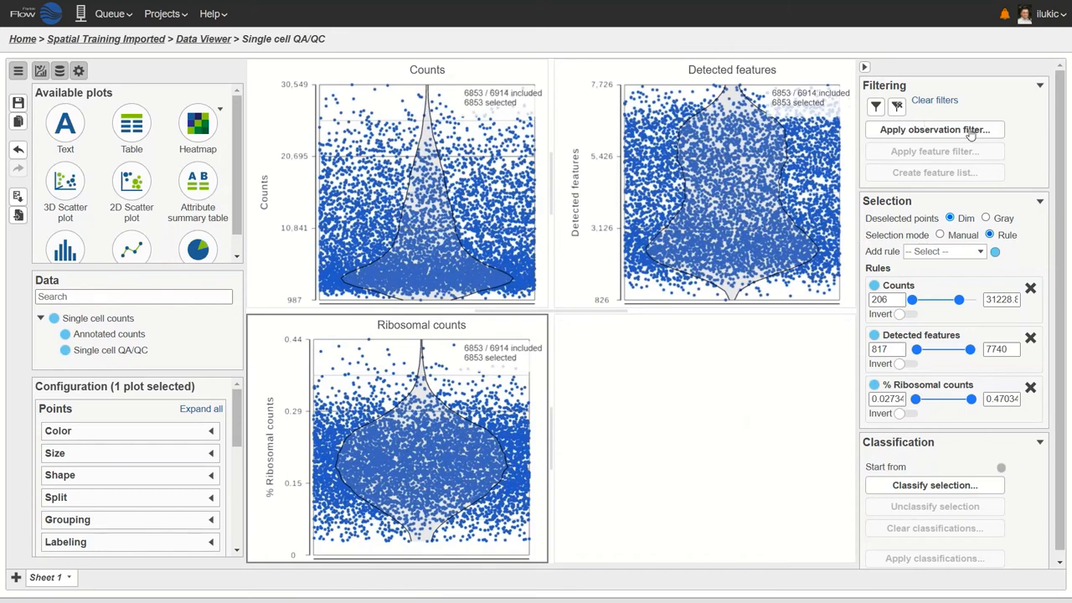
left_click(915, 132)
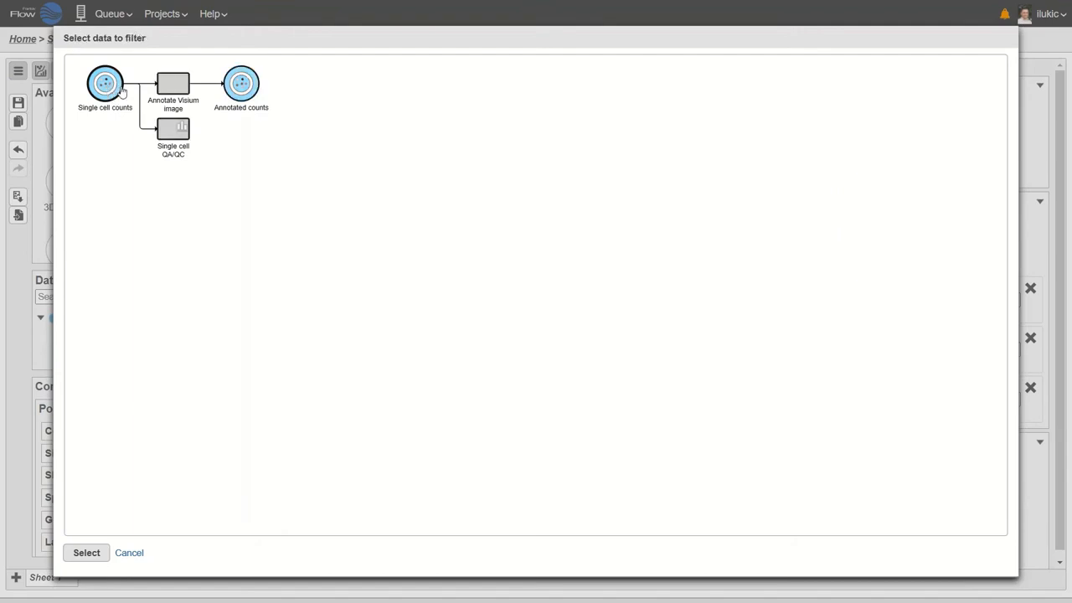
left_click(87, 555)
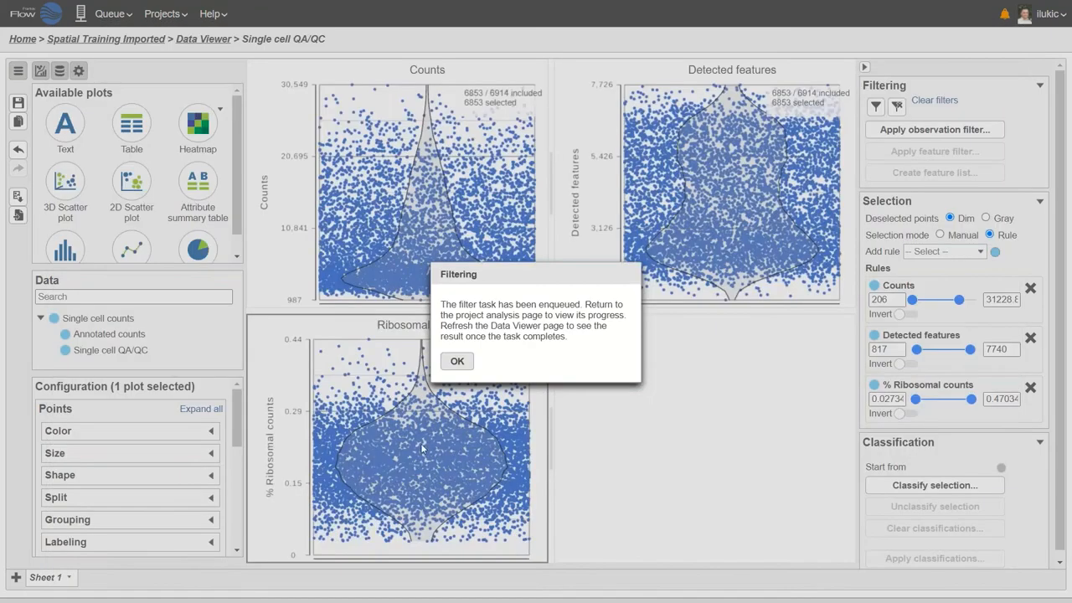
left_click(457, 363)
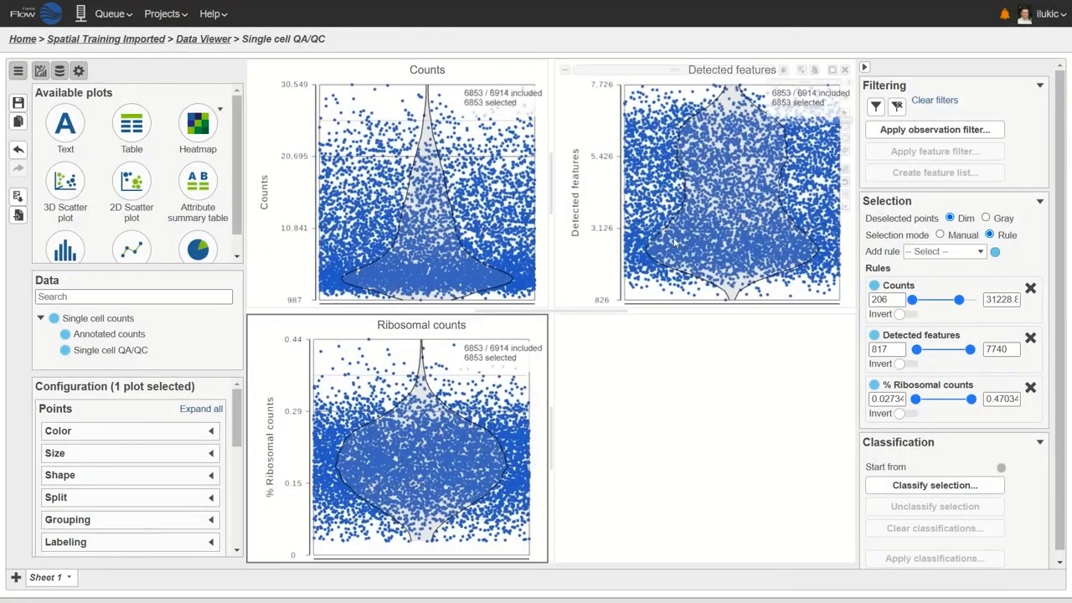
left_click(125, 42)
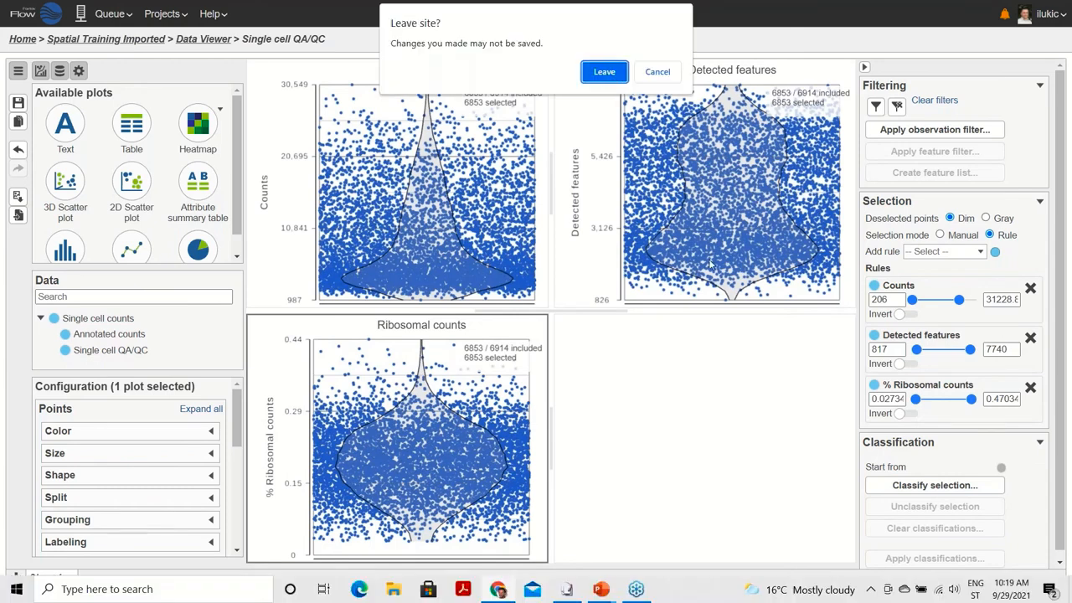
left_click(605, 72)
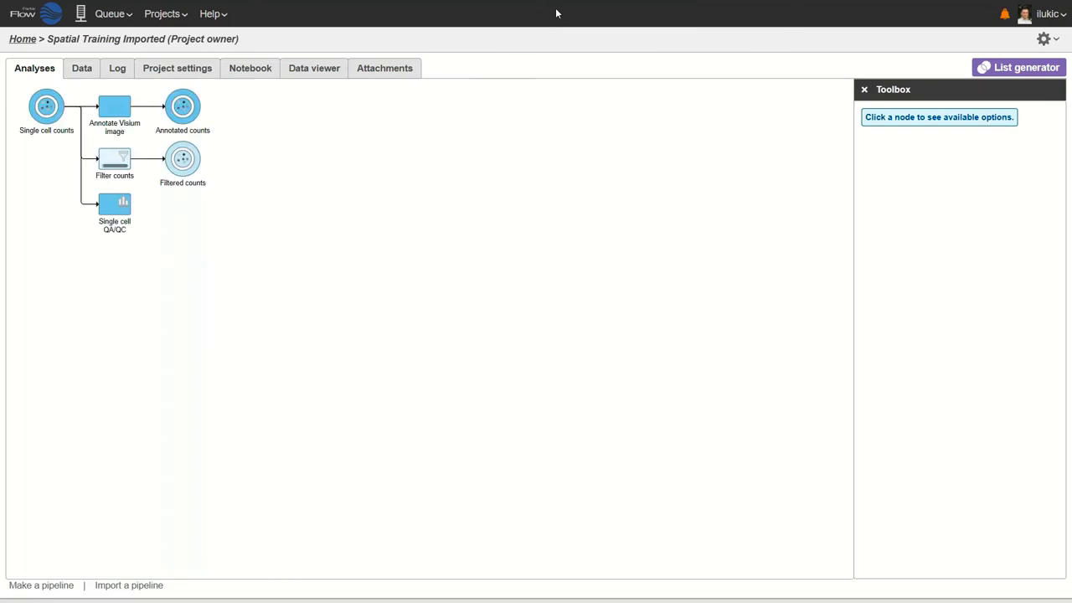
- Run Filter features on the Filtered counts node, using noise reduction to exclude features with value <= 1.0 in at least 99% of the cells
mouse_move(116, 160)
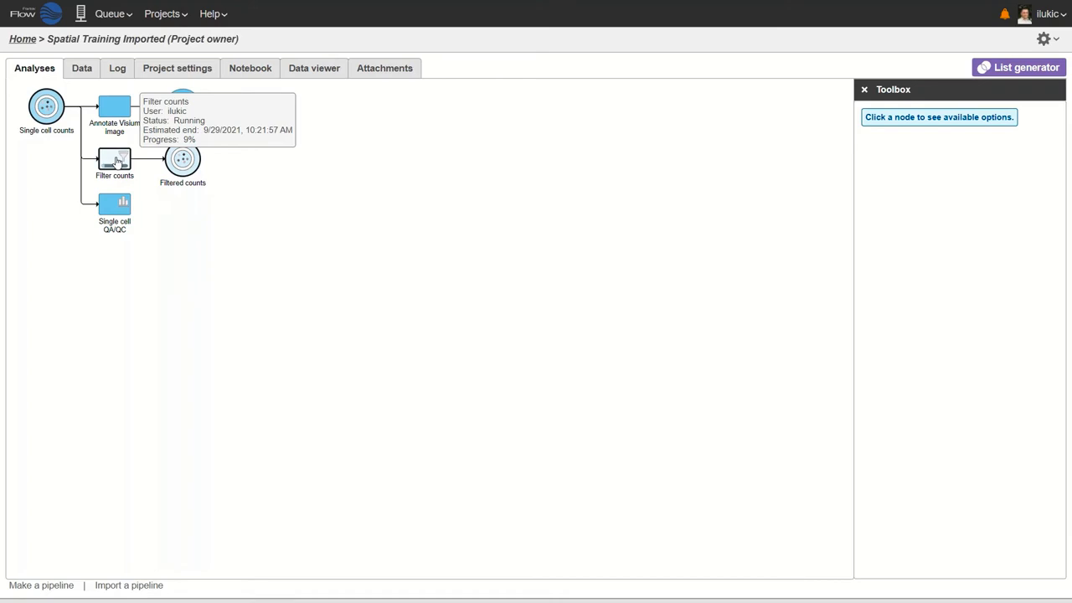
left_click(181, 167)
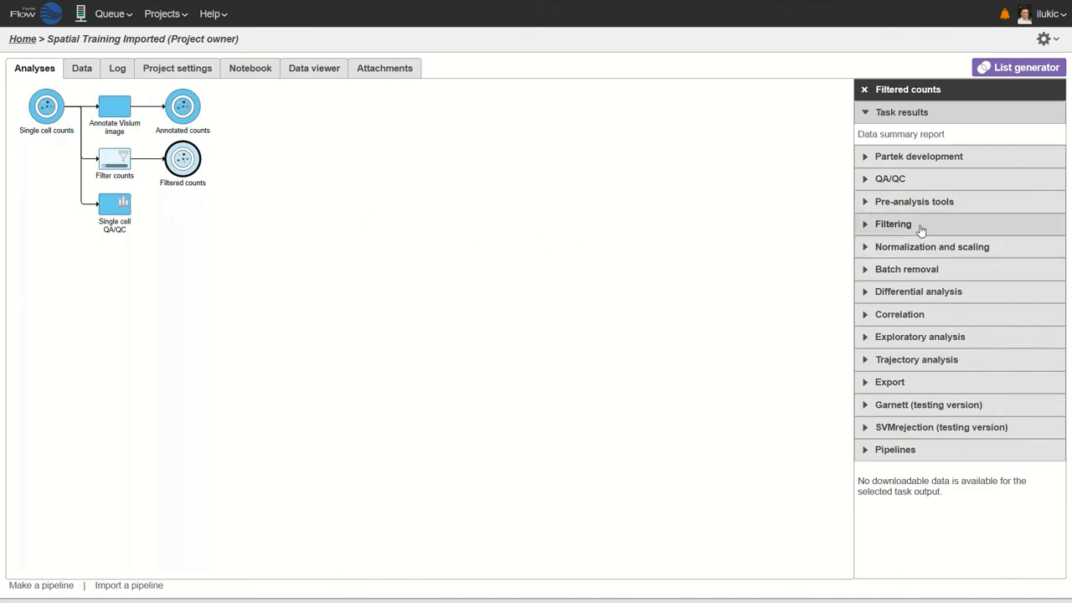
left_click(864, 225)
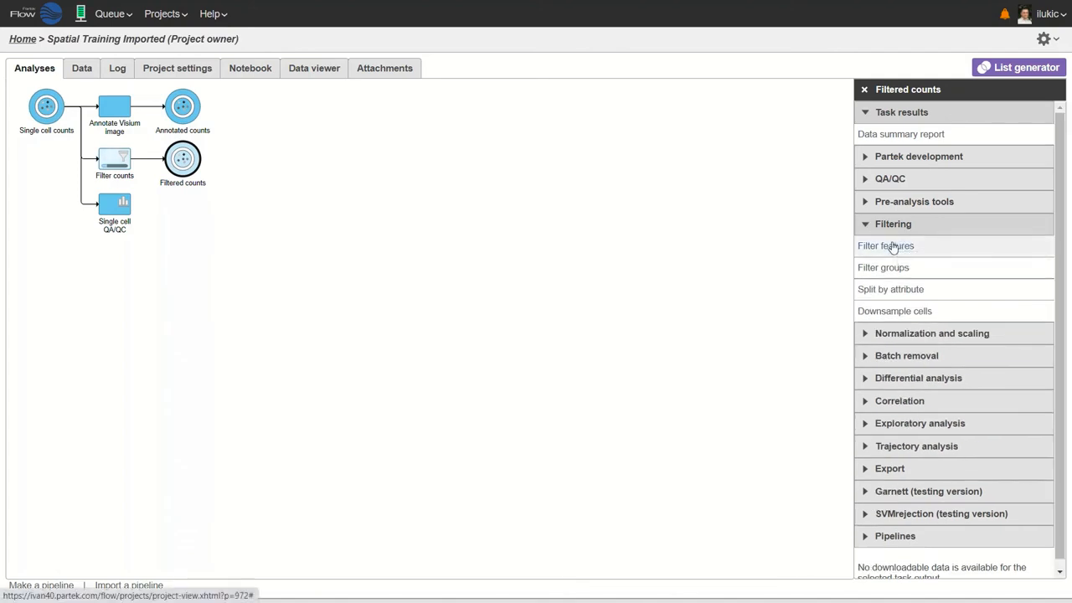
left_click(892, 246)
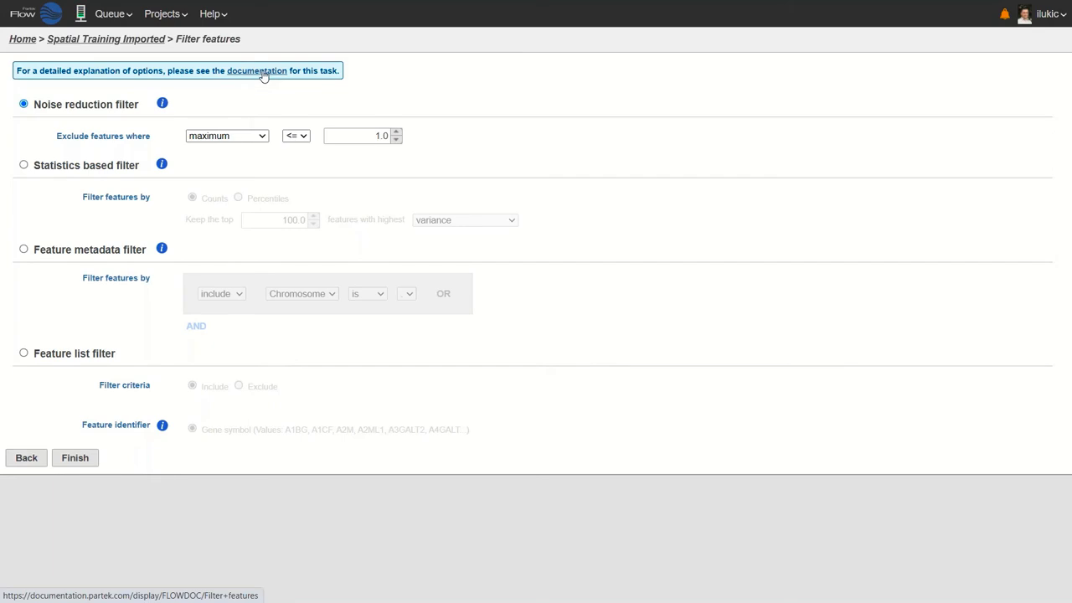
mouse_move(165, 104)
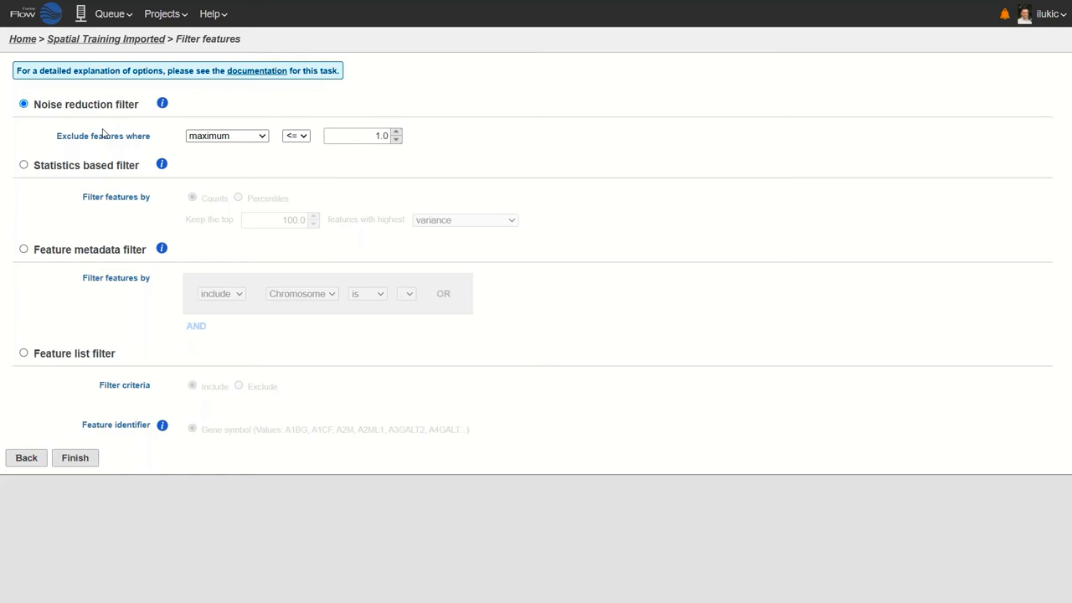
left_click(264, 136)
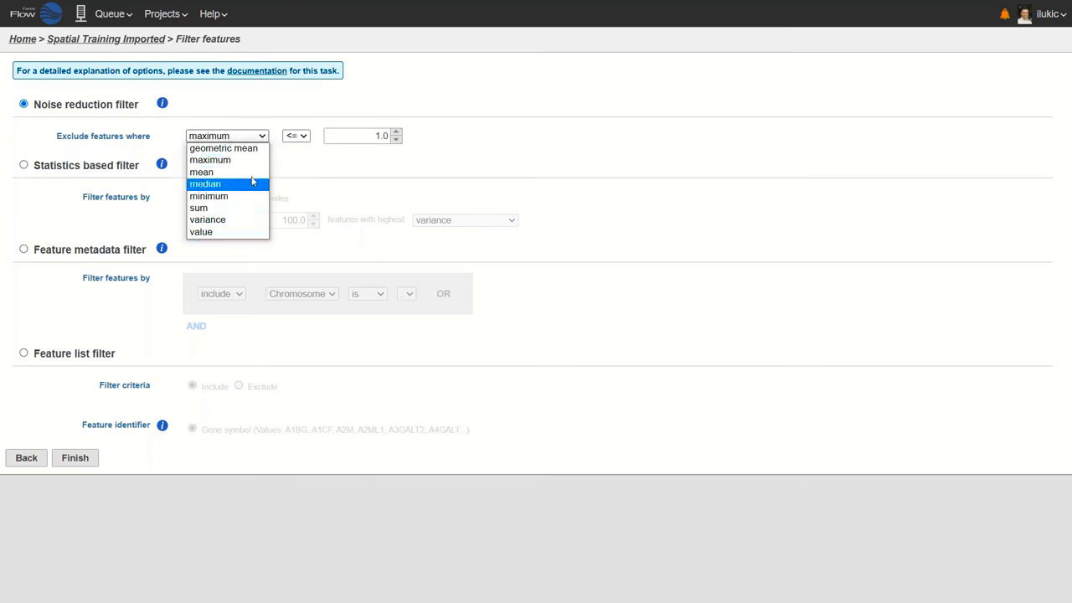
left_click(226, 233)
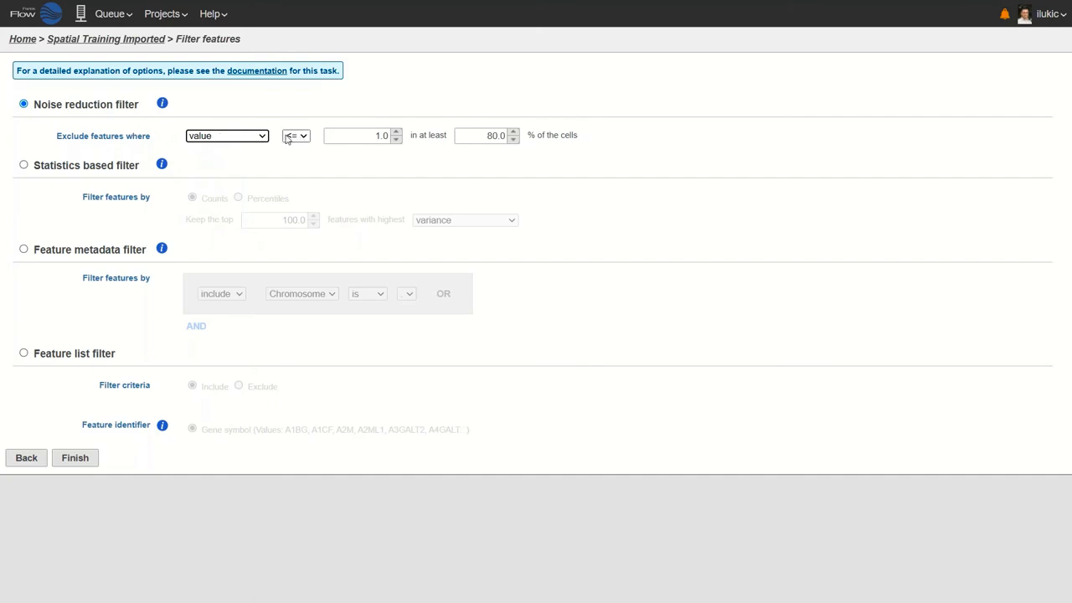
double_click(478, 137)
type("99")
left_click(84, 461)
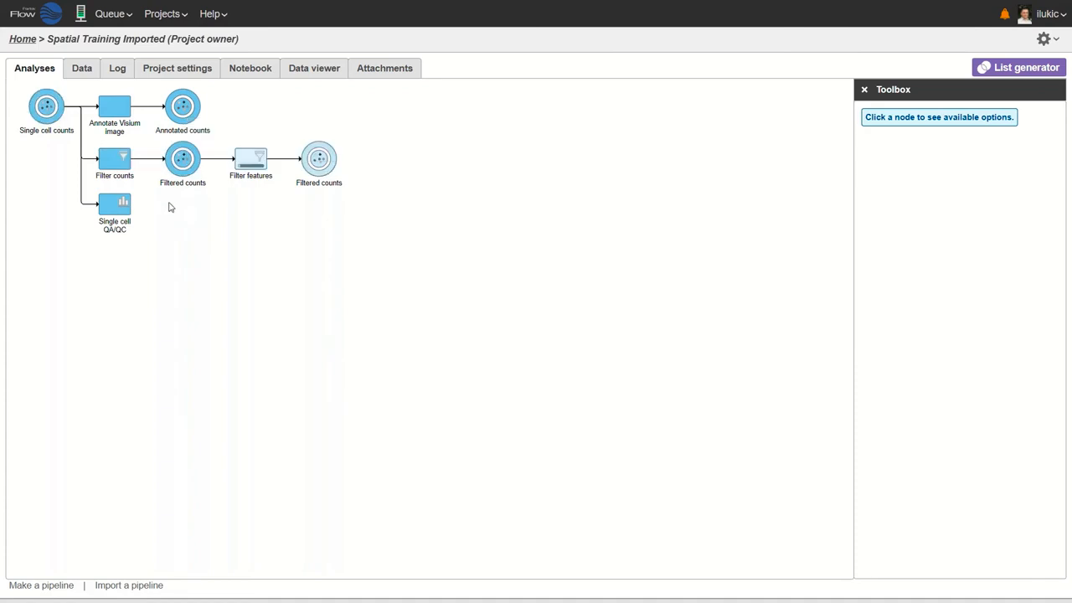
- Open the Filter counts report, examine the percentage of cells included in the filter, and return to the project
double_click(181, 166)
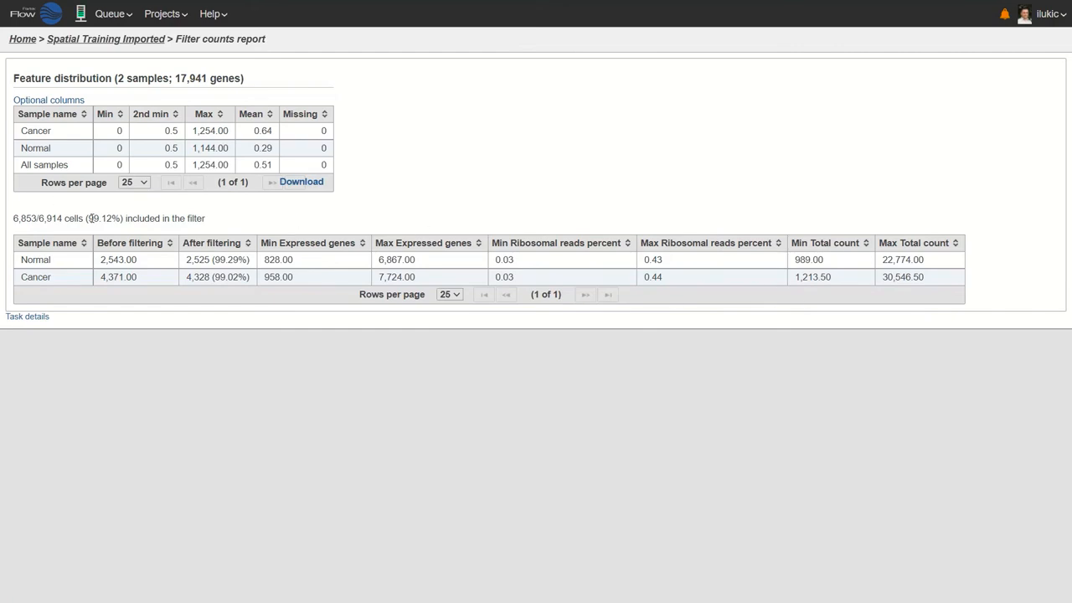
left_click_drag(89, 218, 122, 219)
left_click(149, 42)
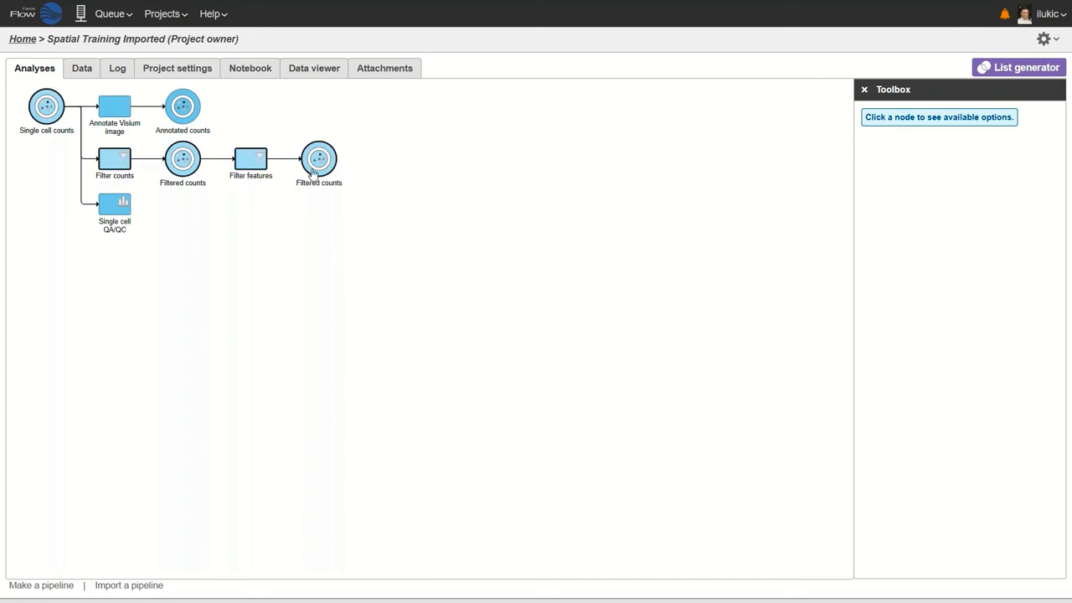
- Open the Feature filter report, examine the share of genes that passed the filter, and return to the project
mouse_move(313, 168)
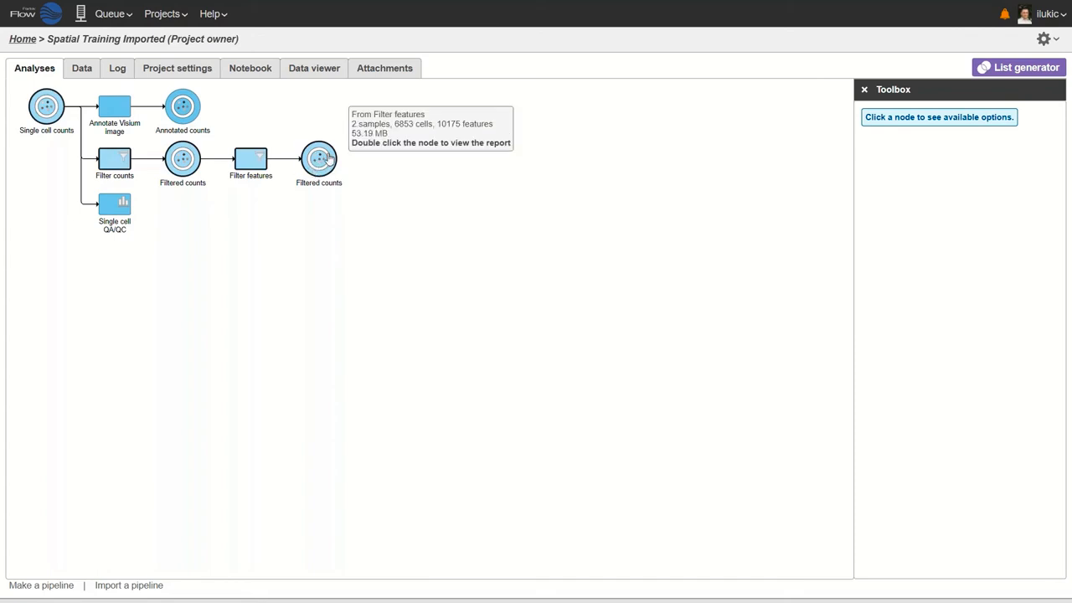
double_click(327, 160)
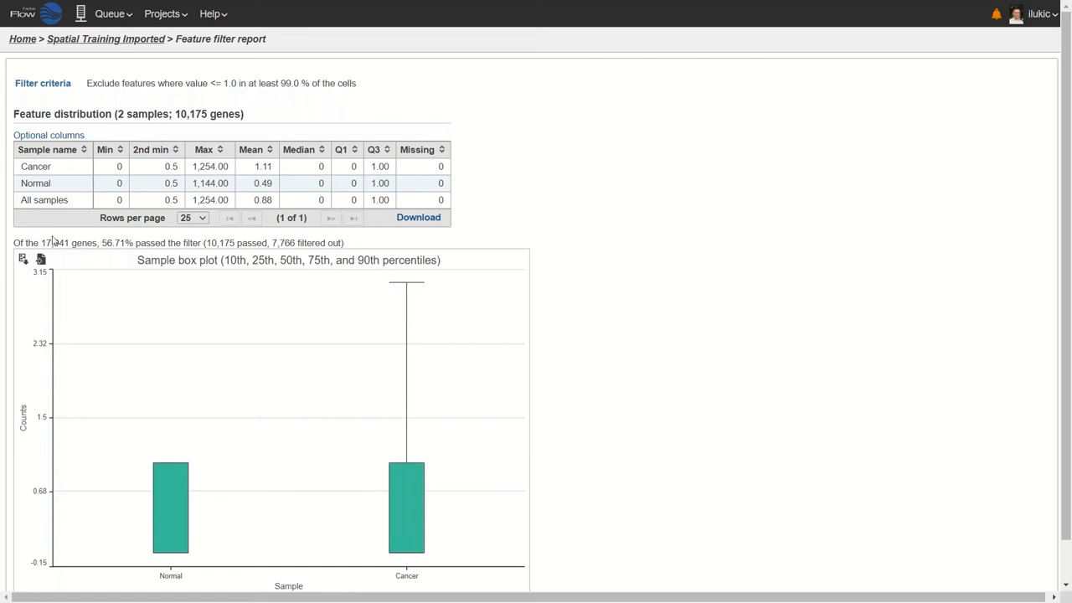
left_click_drag(101, 243, 128, 243)
left_click(136, 38)
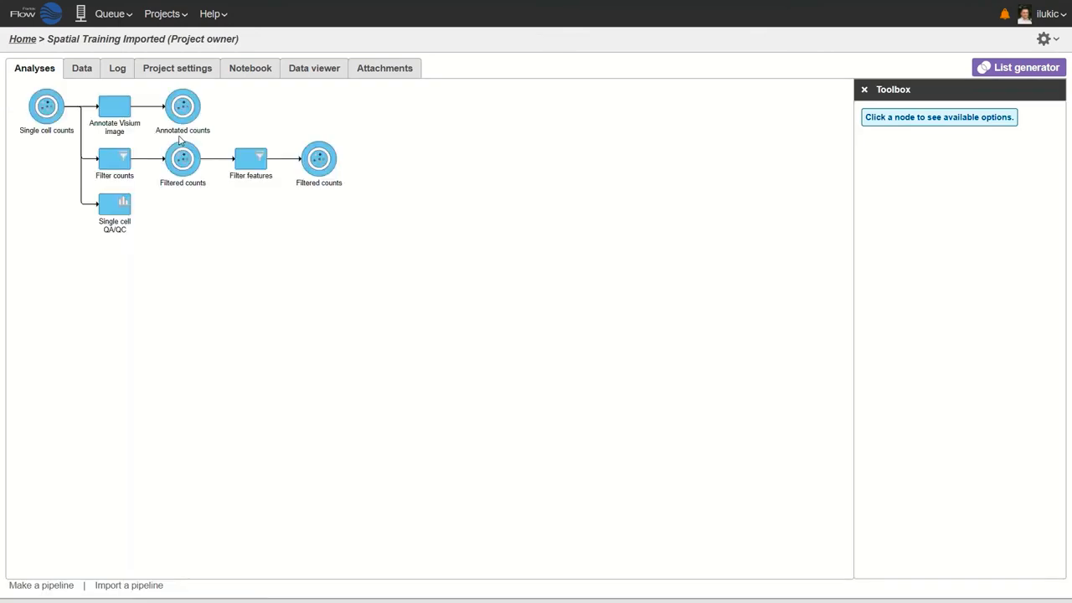
- Normalize the feature-filtered counts on cells with the recommended methods: CPM (counts per million), Add 1, and Log 2.0
left_click(317, 165)
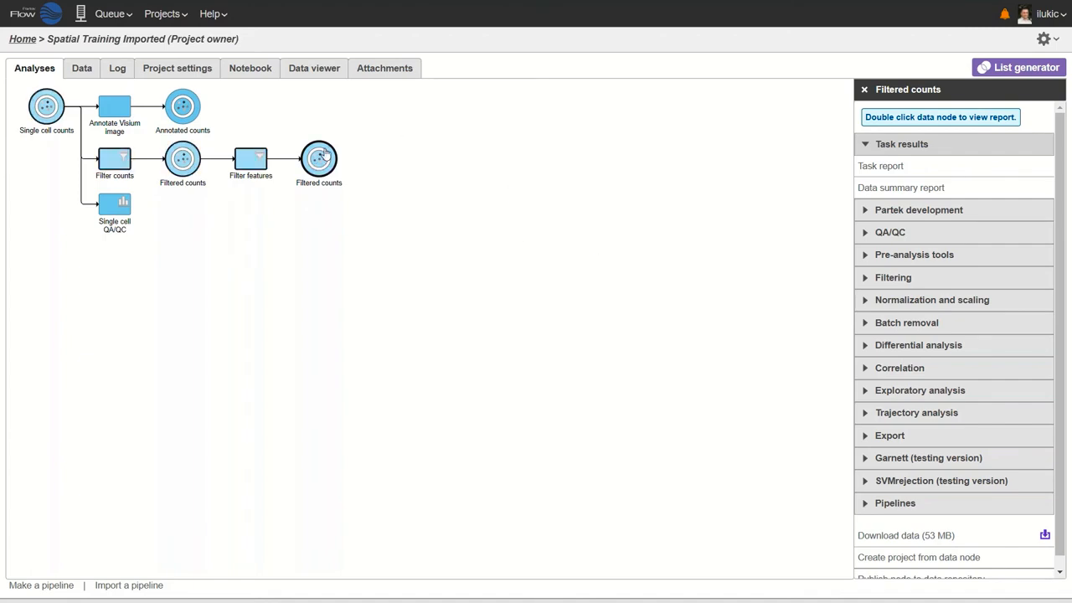
mouse_move(315, 151)
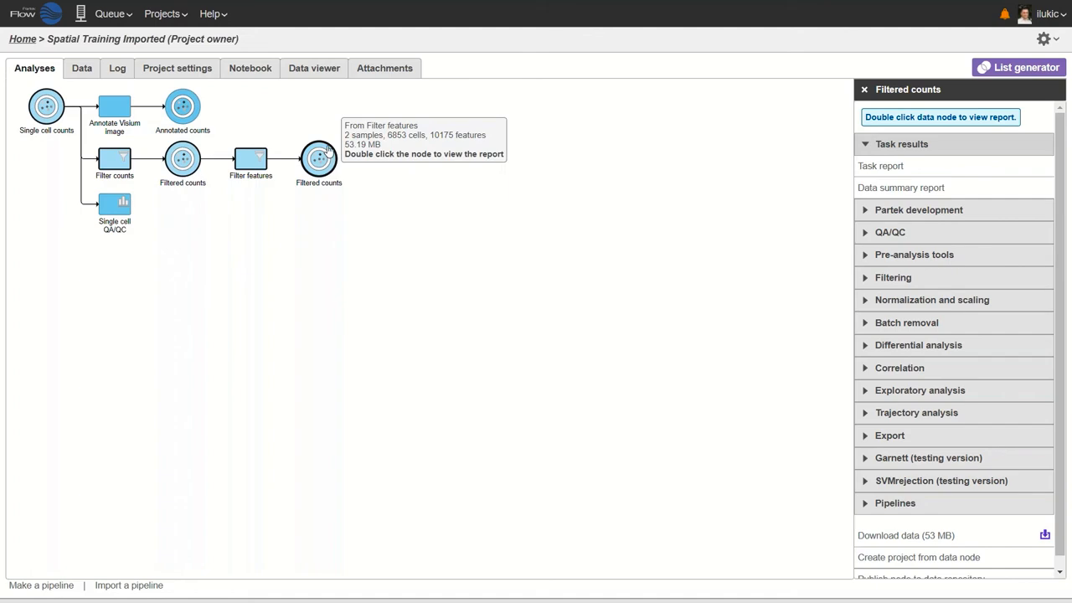
left_click(327, 152)
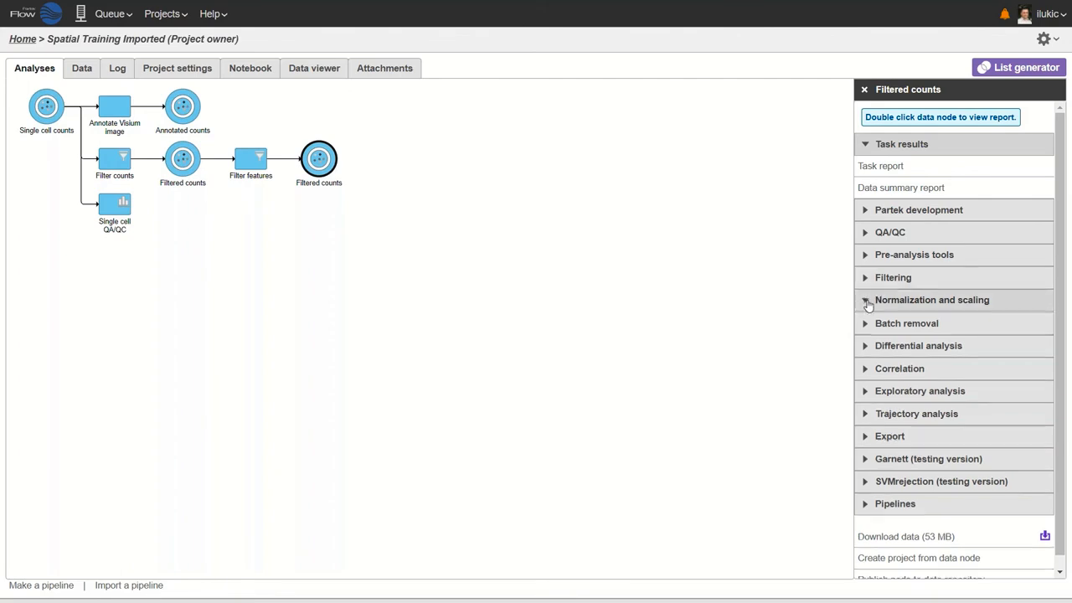
left_click(868, 305)
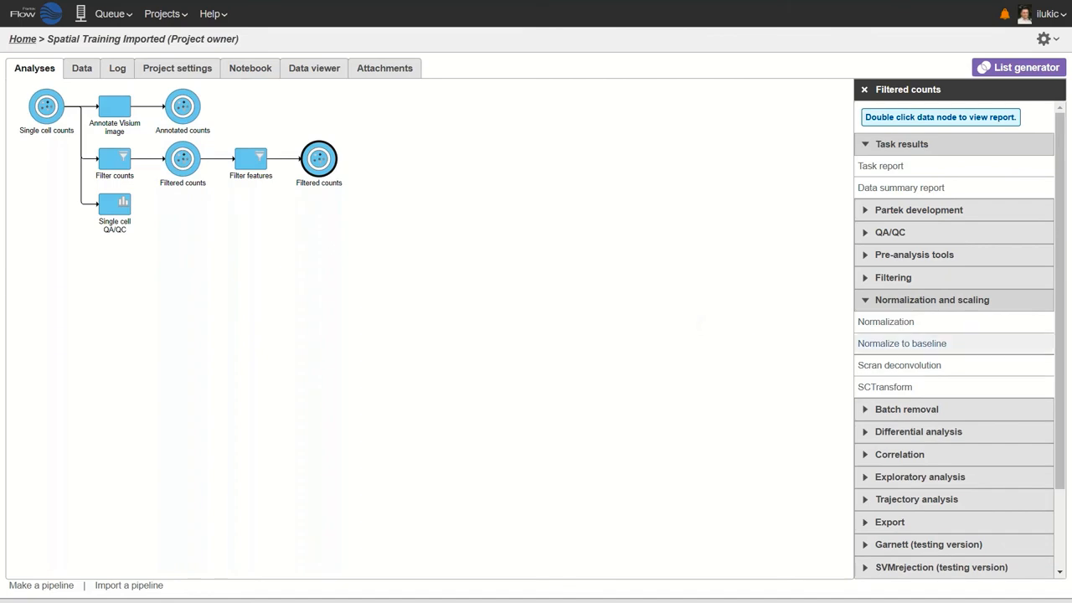
left_click(906, 329)
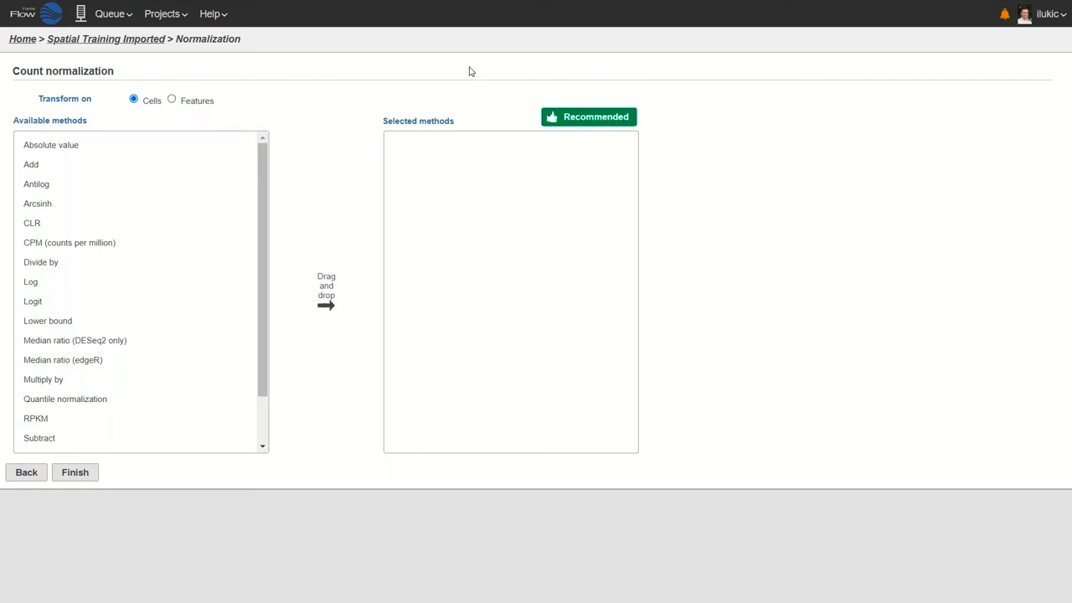
left_click(614, 120)
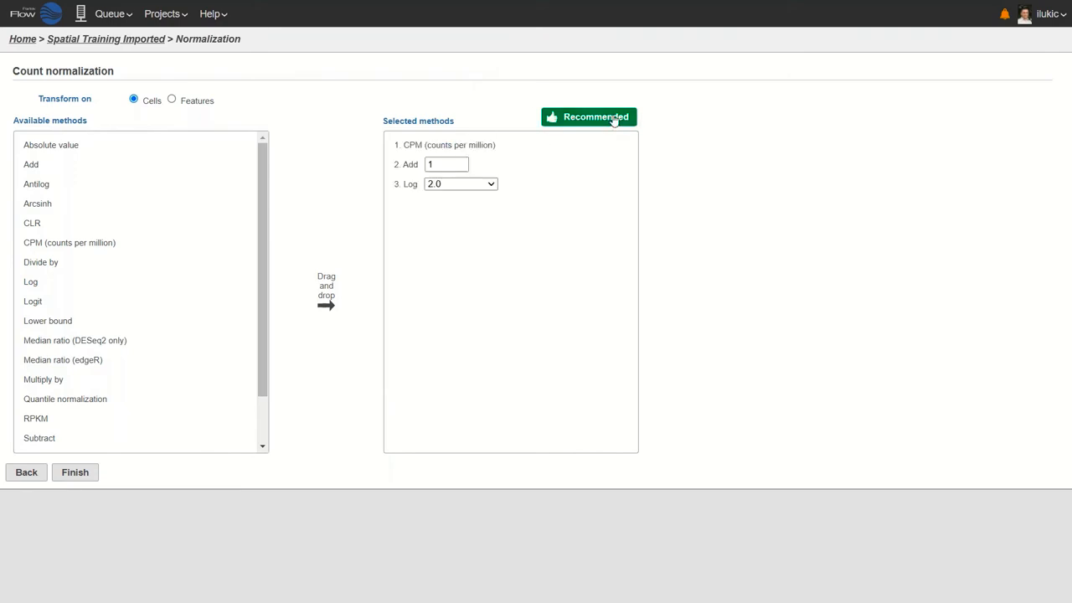
mouse_move(413, 147)
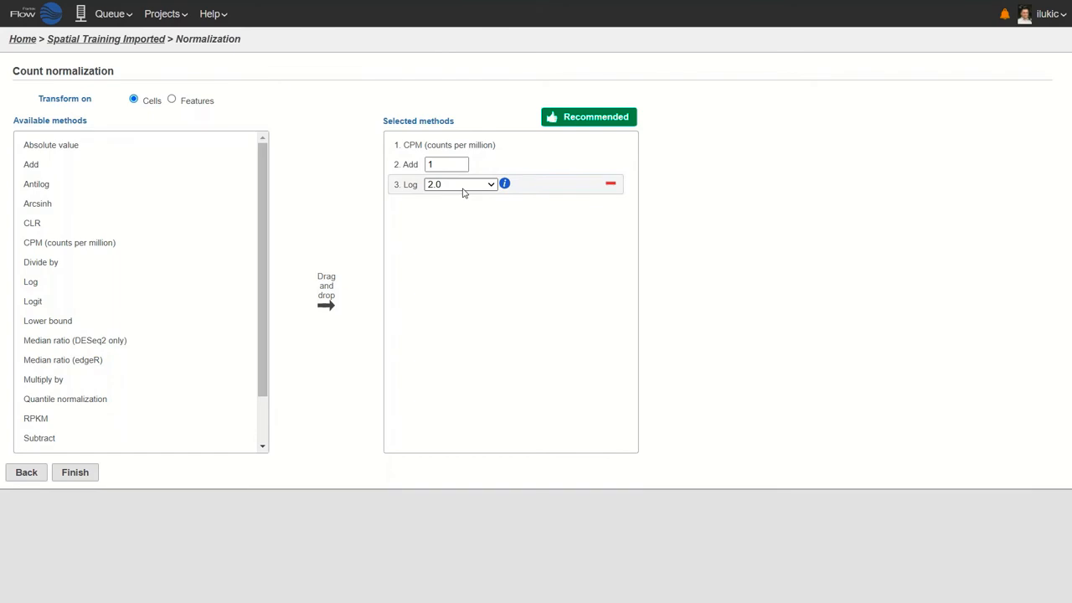
left_click(73, 474)
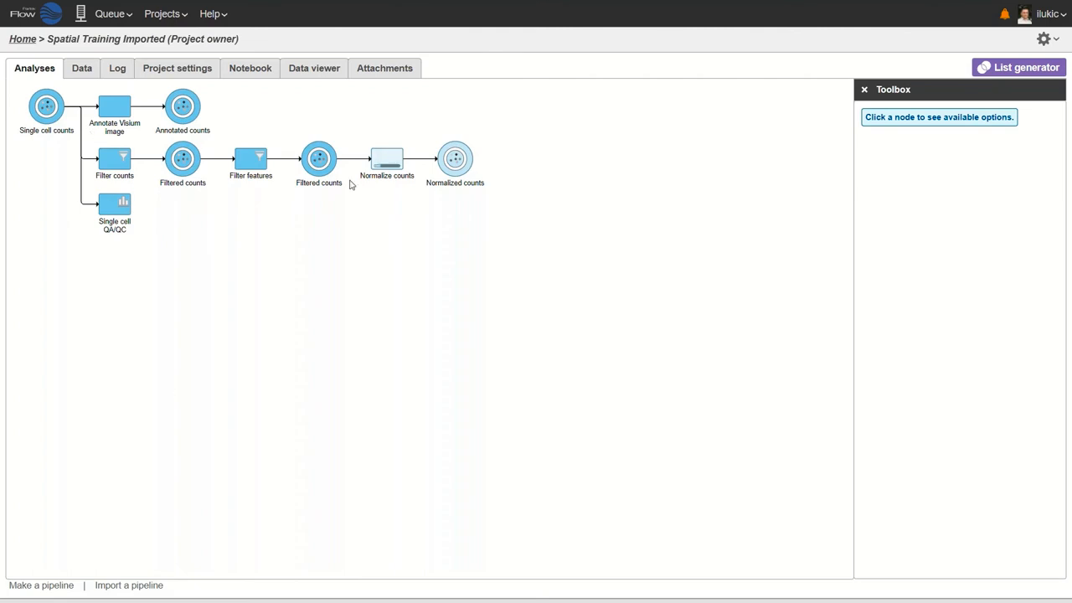
- Run PCA on the Normalized counts node with 100 principal components, features contributing by variance, and Split by sample turned off
left_click(454, 162)
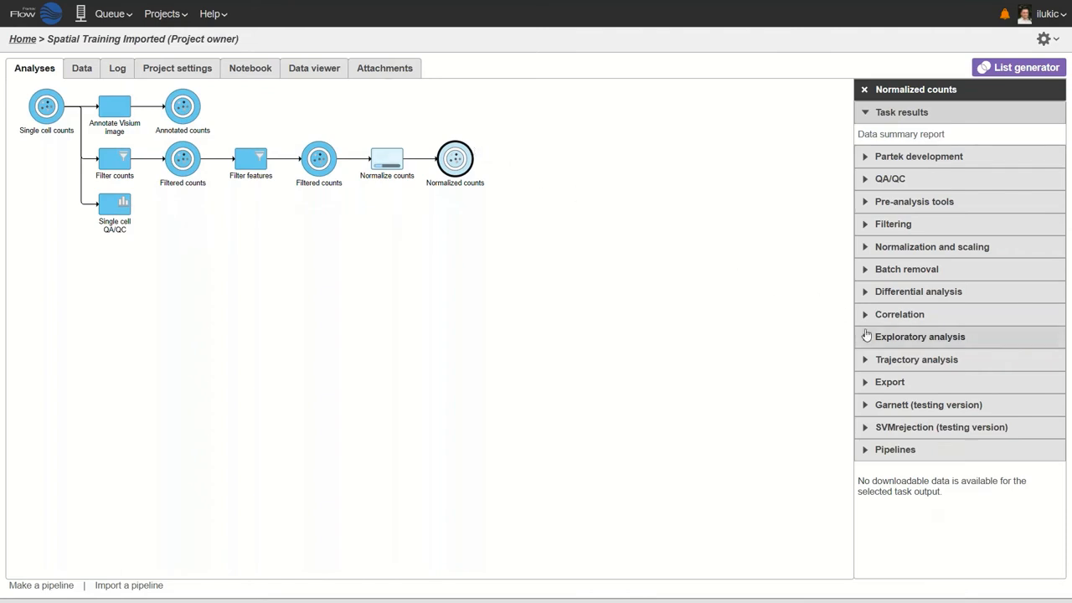
left_click(868, 338)
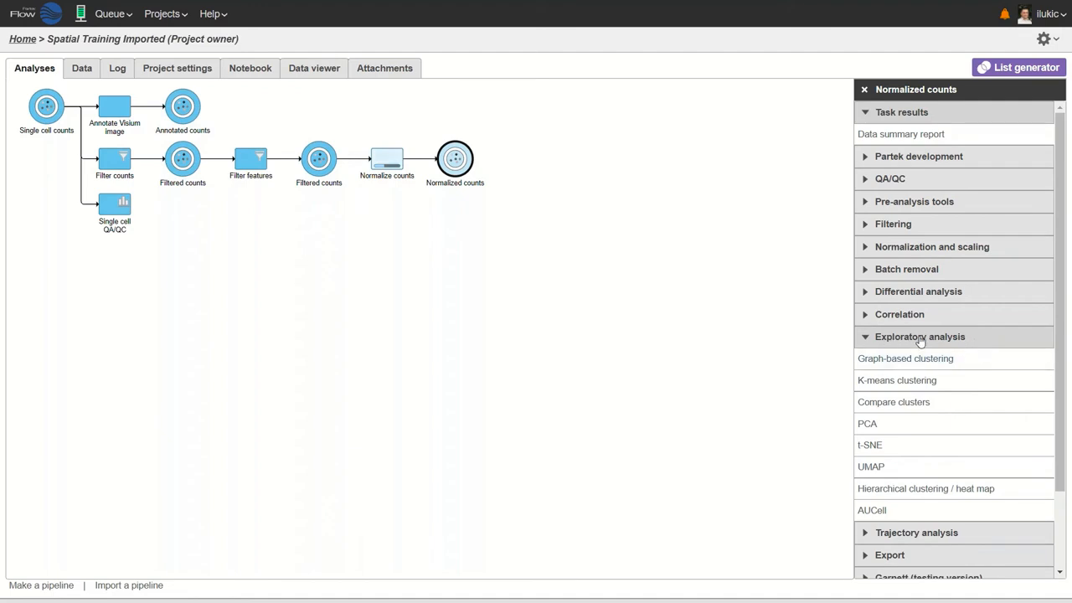
left_click(868, 425)
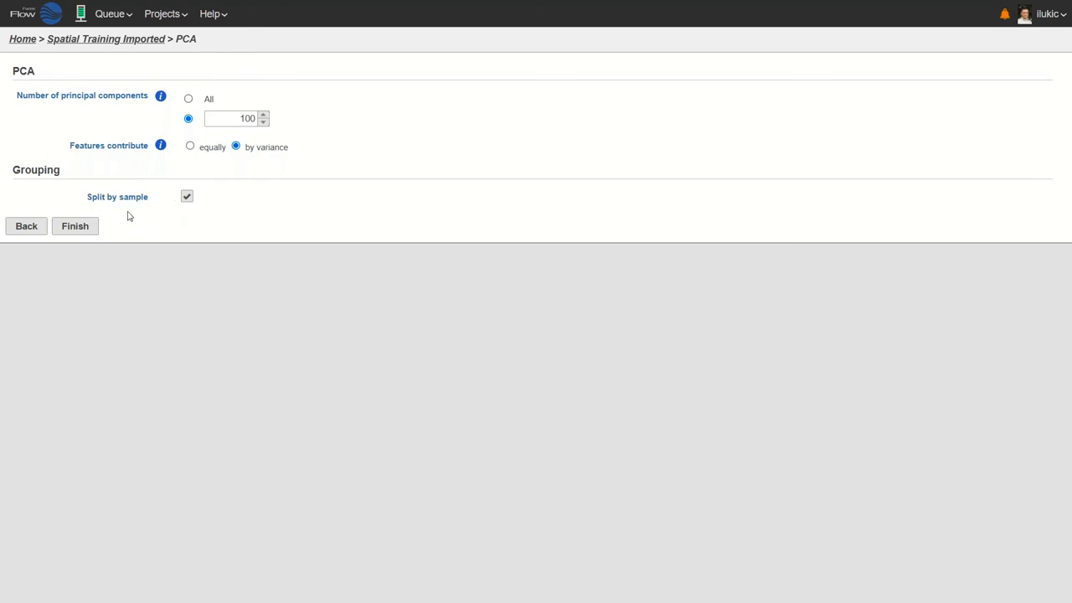
left_click(190, 199)
left_click(75, 228)
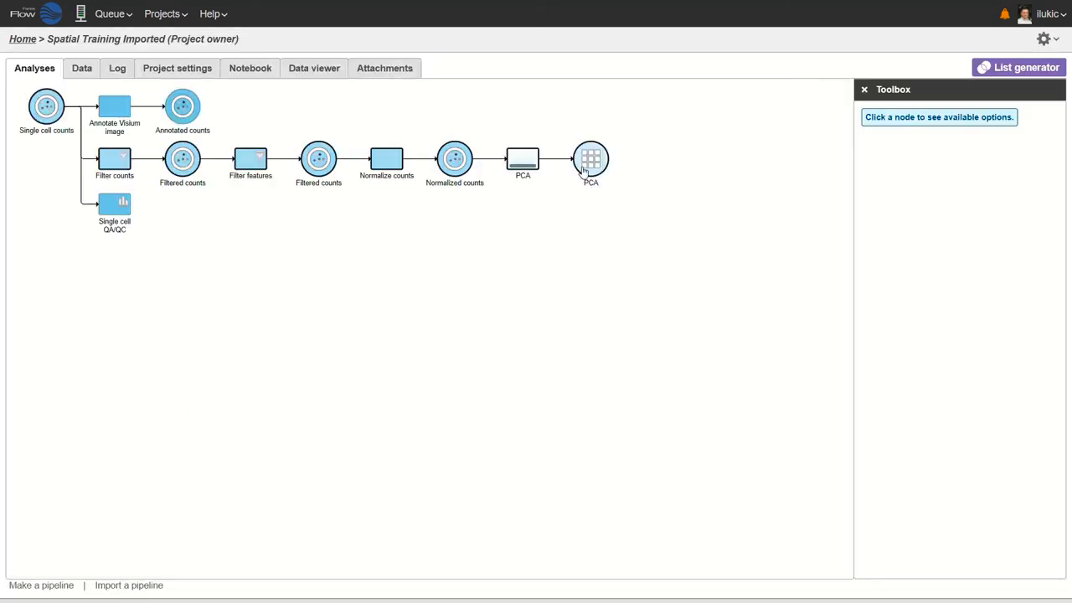
- Run UMAP on the PCA data node with 20 principal components, Random initialization and the default option set
left_click(590, 163)
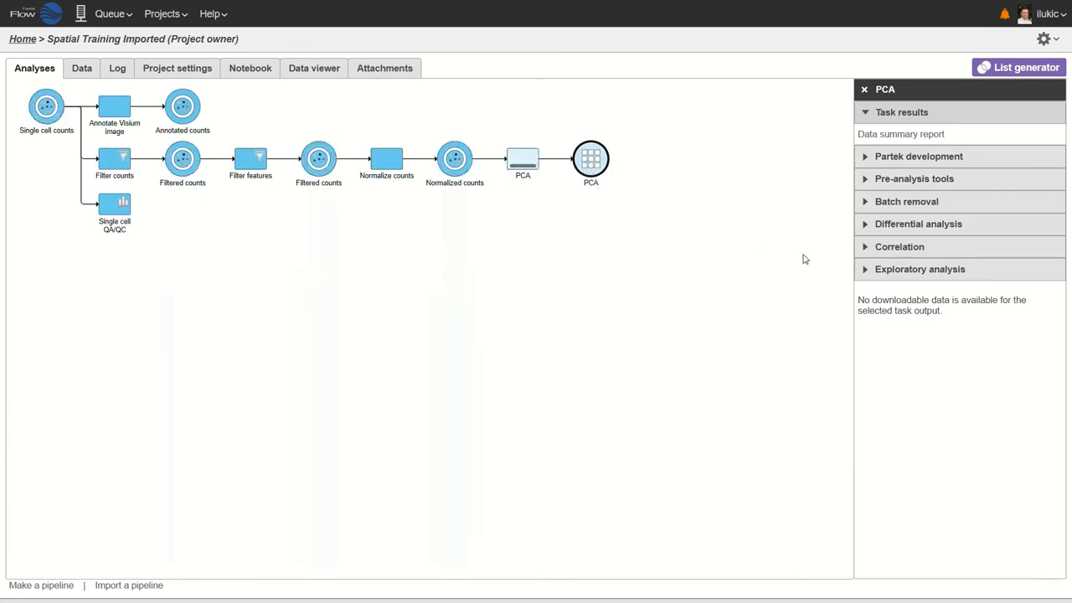
left_click(890, 279)
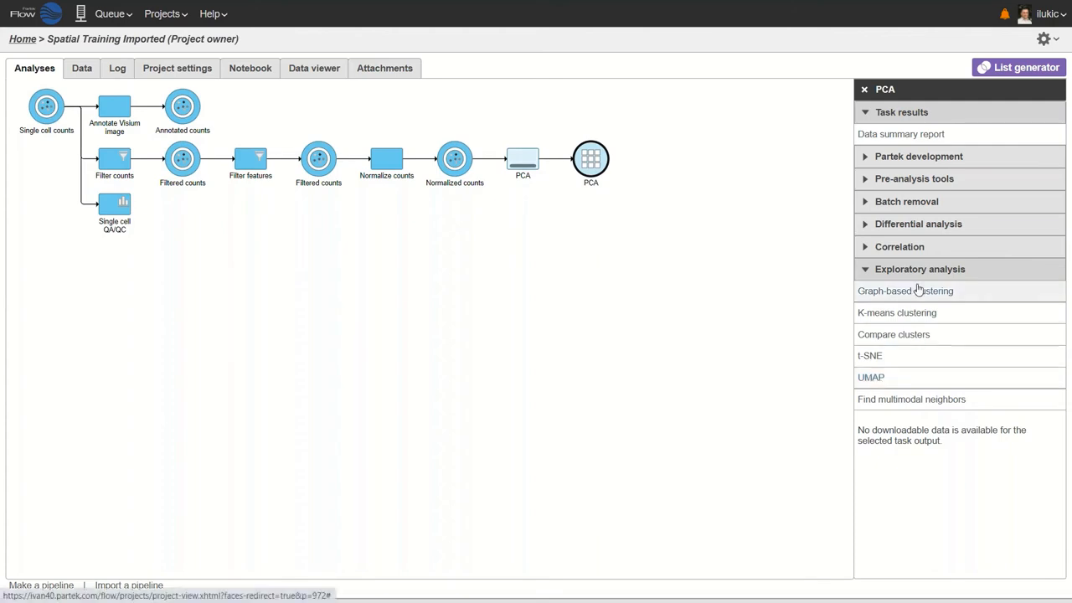
left_click(871, 379)
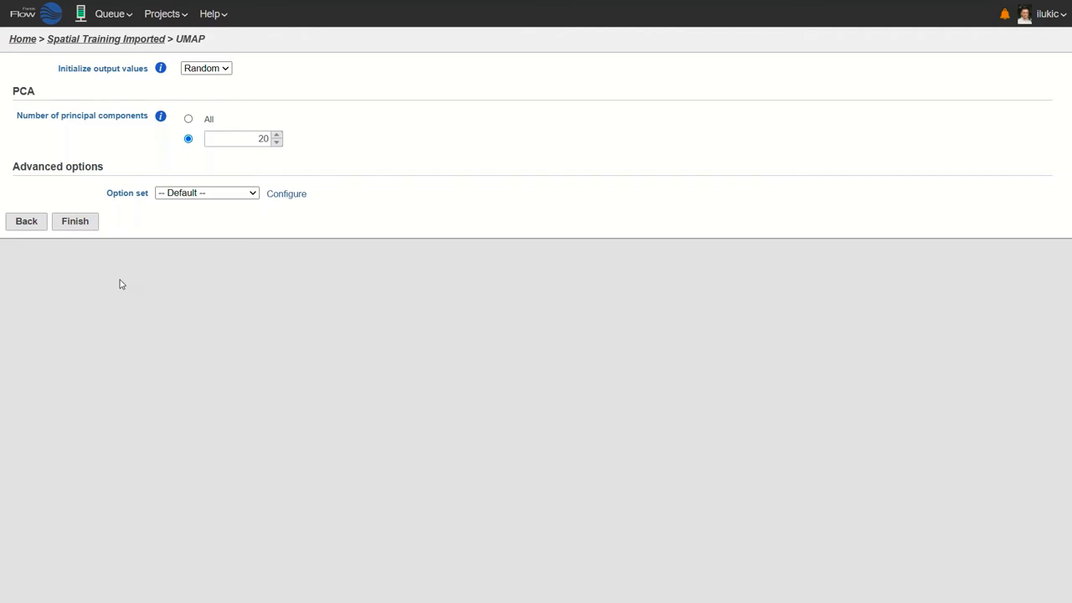
left_click(75, 222)
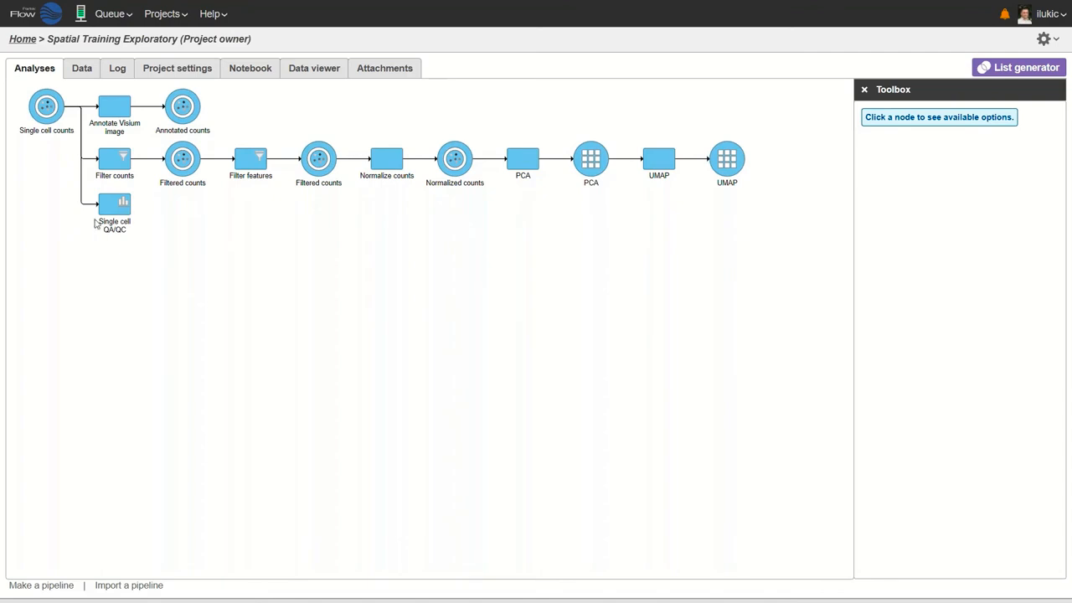
- Open the UMAP result as a 3D scatter plot and examine the separation of the point clusters from different angles
double_click(728, 159)
left_click(866, 67)
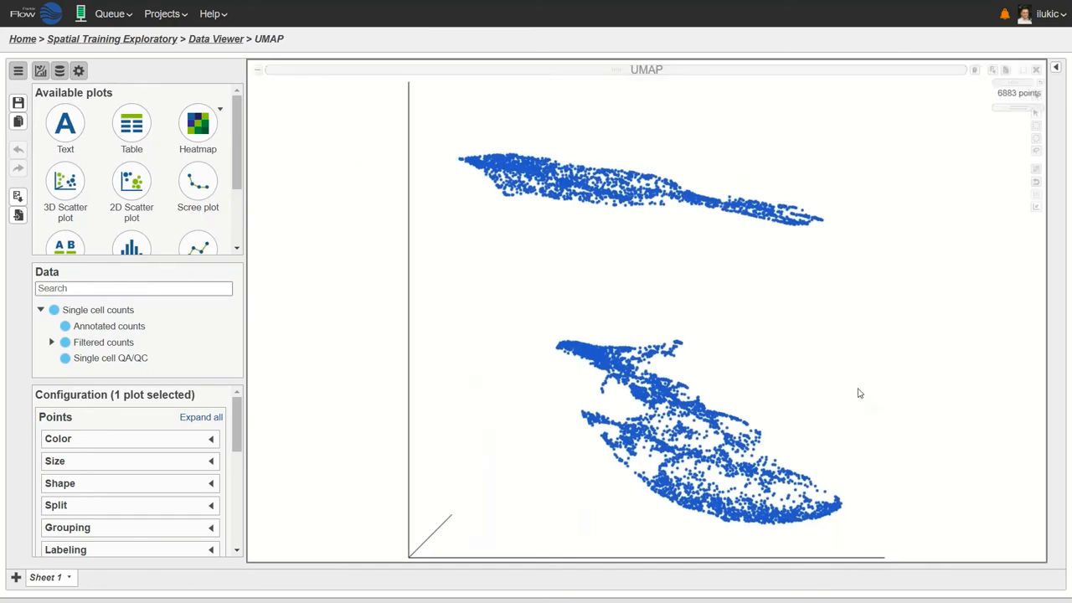
left_click_drag(857, 392, 544, 400)
scroll(544, 400, "up", 10)
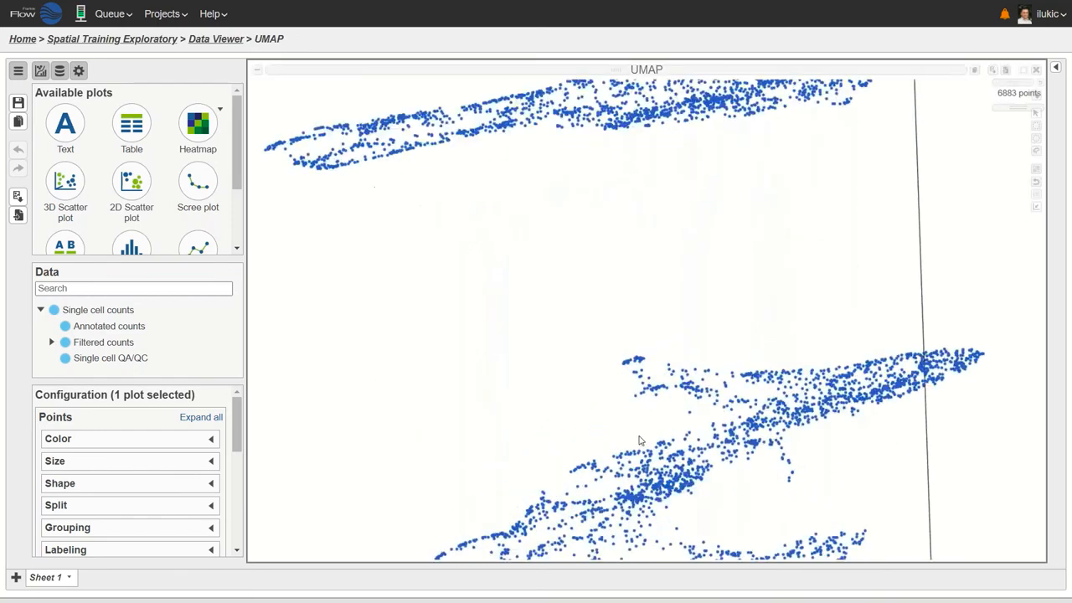
scroll(643, 438, "down", 5)
left_click_drag(642, 438, 852, 201)
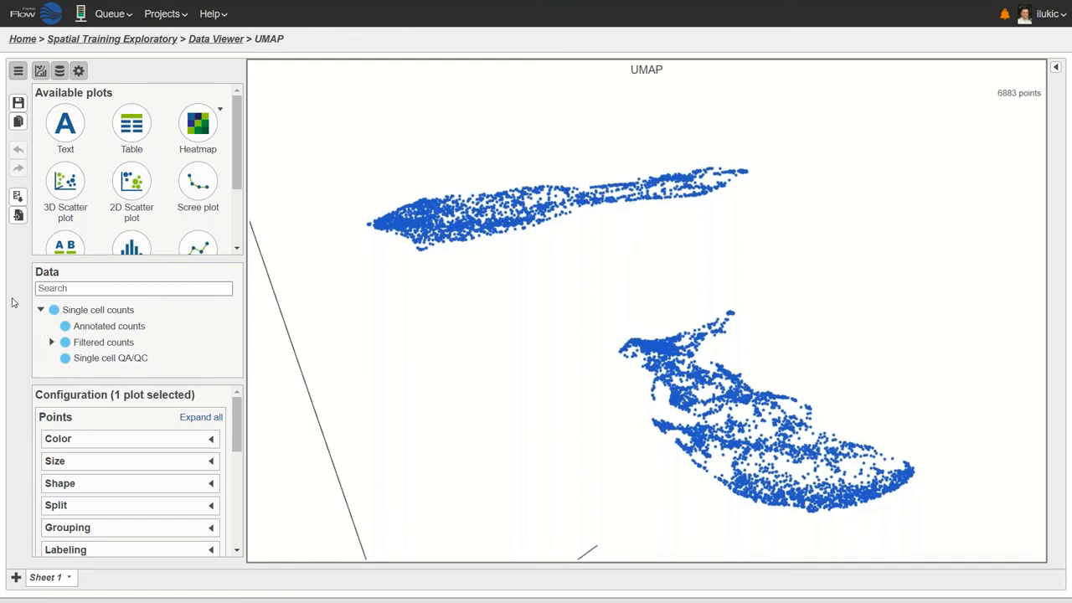
- Browse the attributes and gene expression data of Single cell counts, and color the UMAP points by Sample name
mouse_move(118, 311)
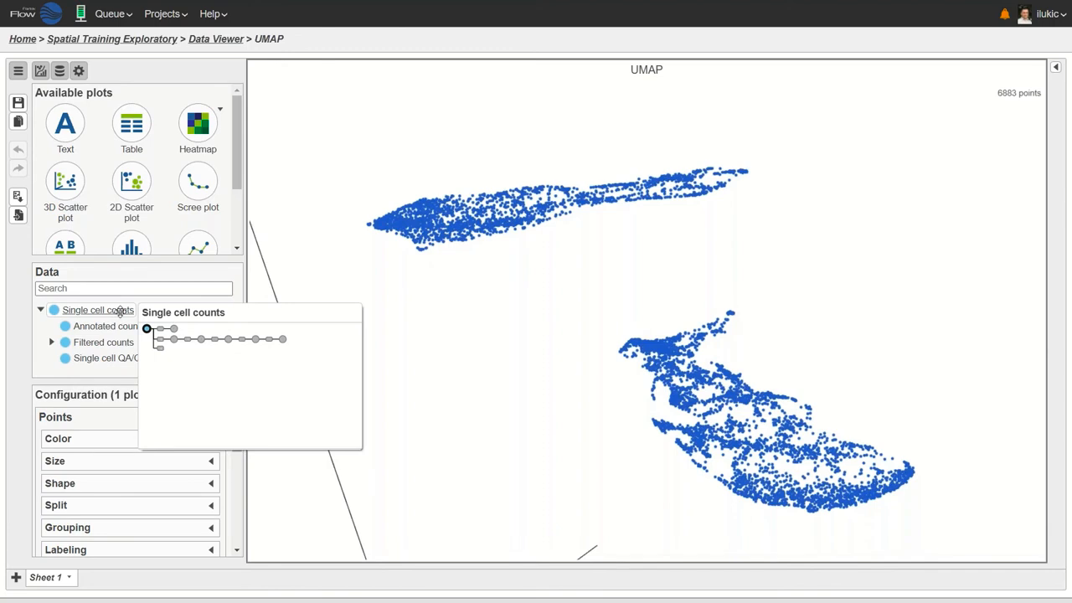
left_click(121, 312)
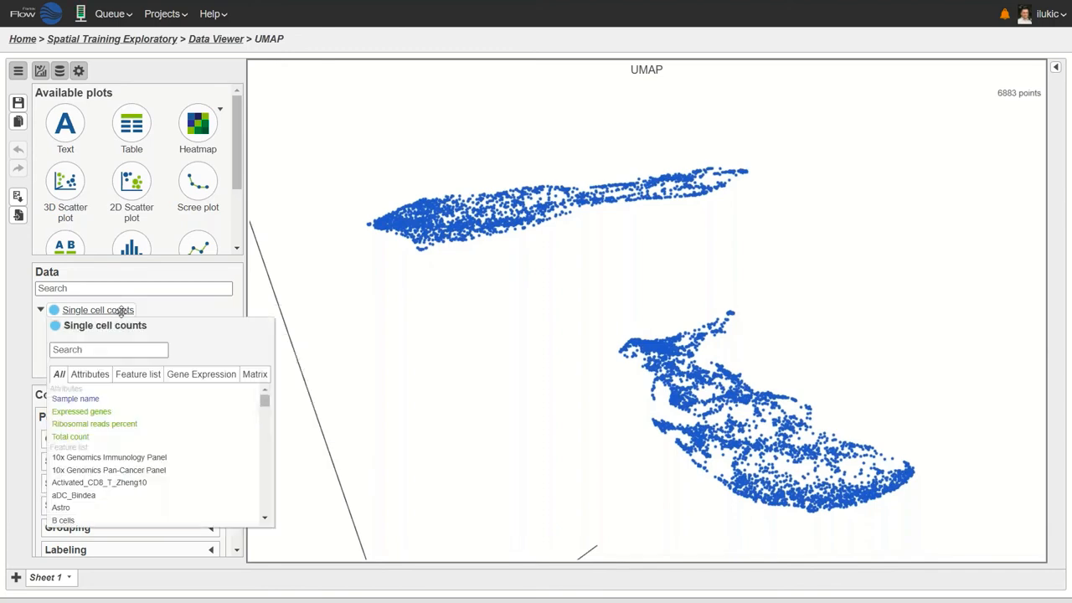
left_click_drag(130, 327, 195, 204)
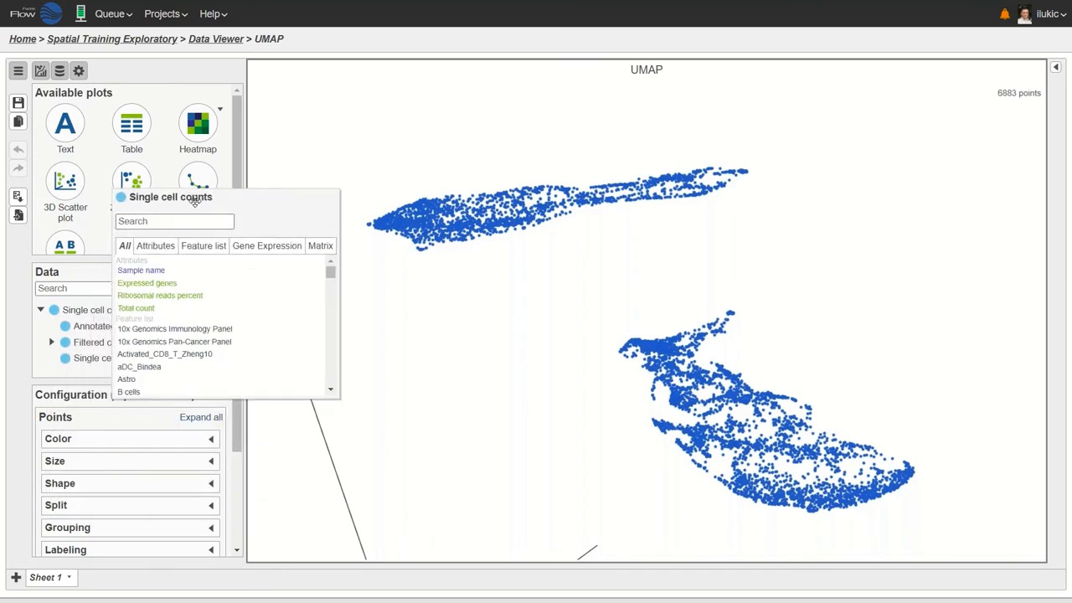
left_click(154, 249)
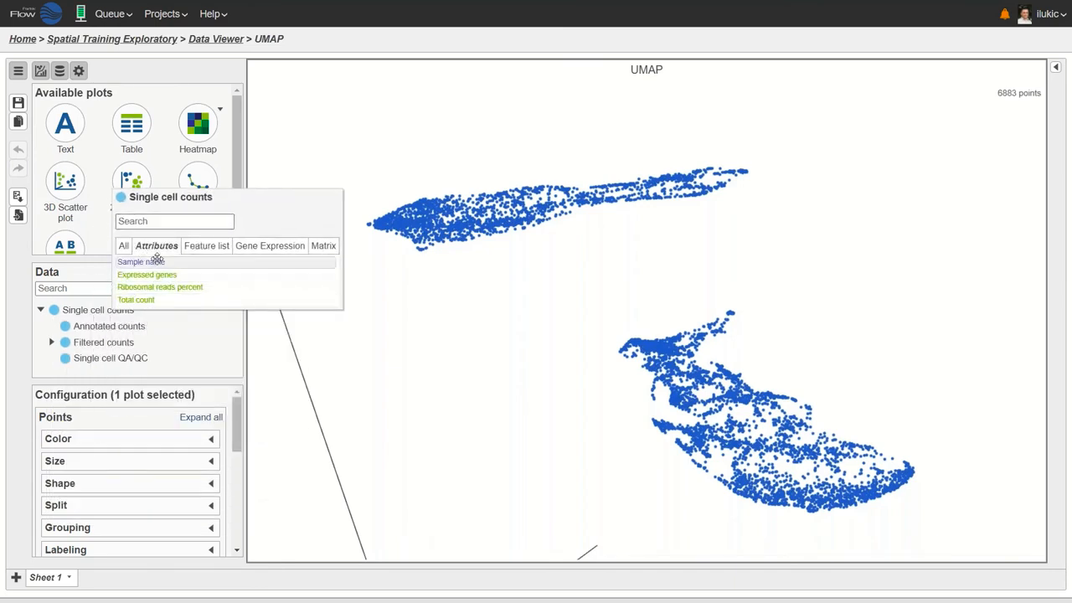
left_click(208, 249)
left_click(268, 250)
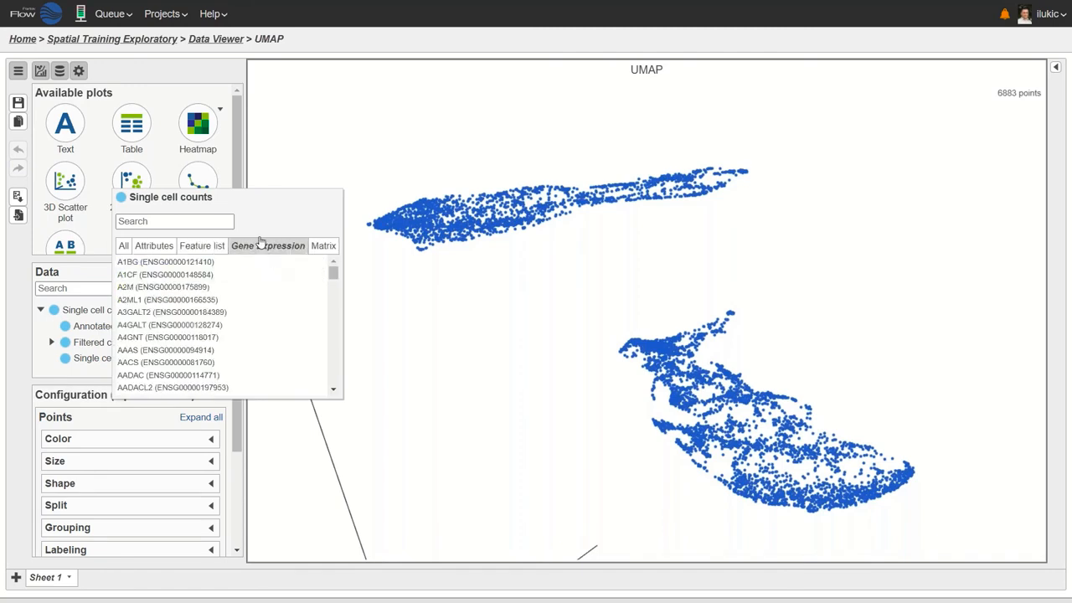
left_click(150, 252)
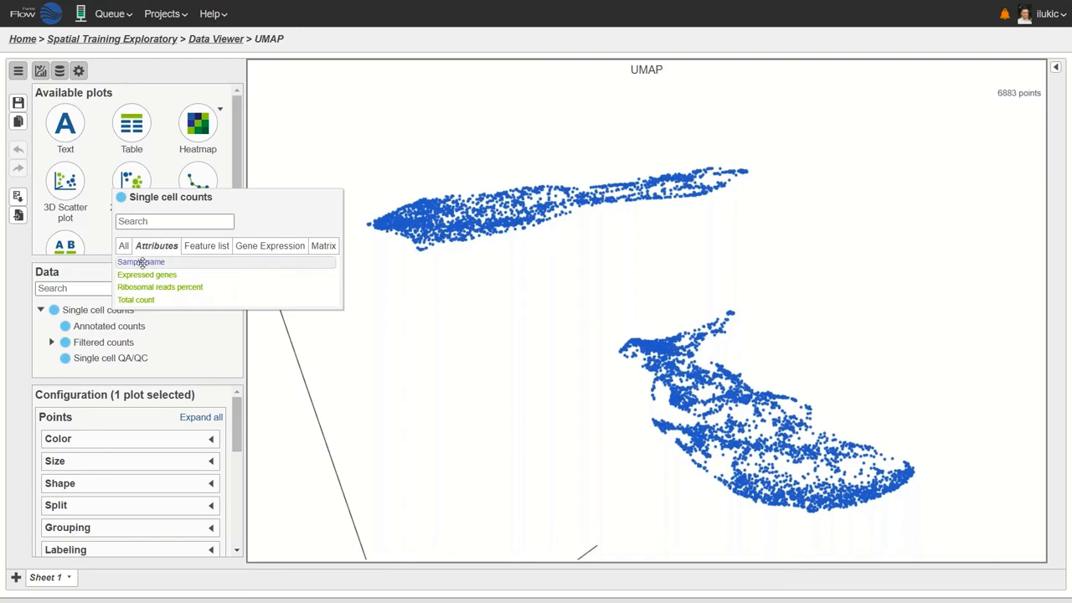
left_click_drag(141, 263, 541, 289)
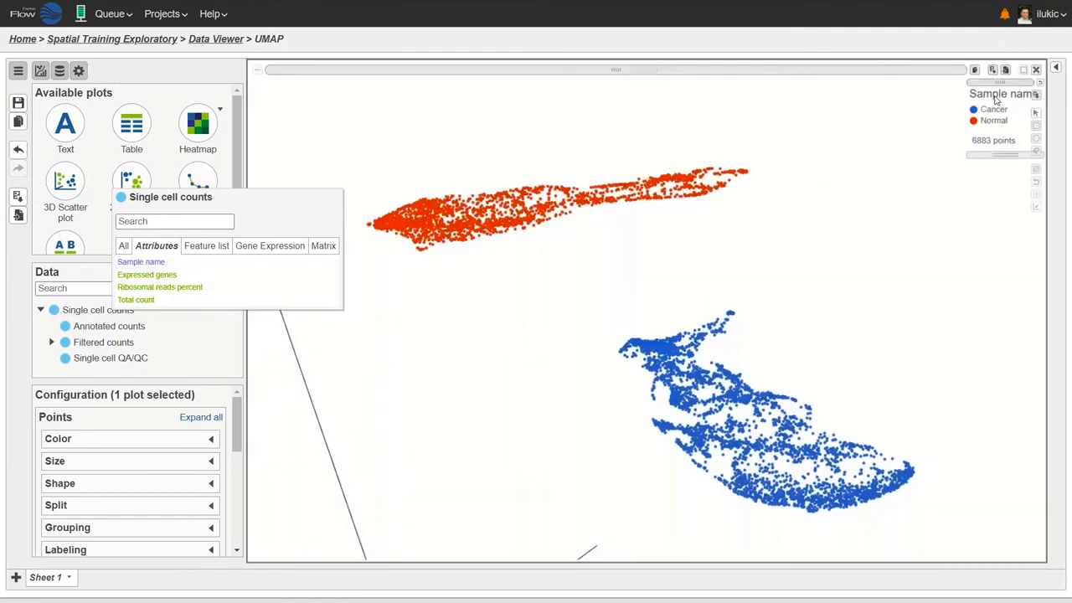
- Move the Sample name legend between the two point clusters and return to the project without saving the plot
left_click_drag(991, 97, 787, 249)
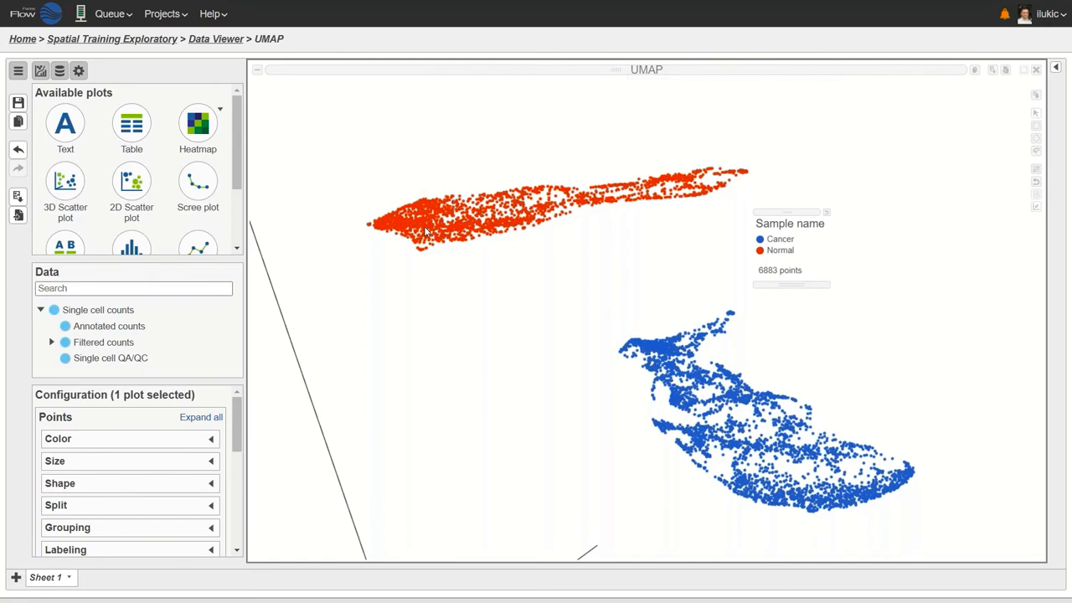
left_click(120, 44)
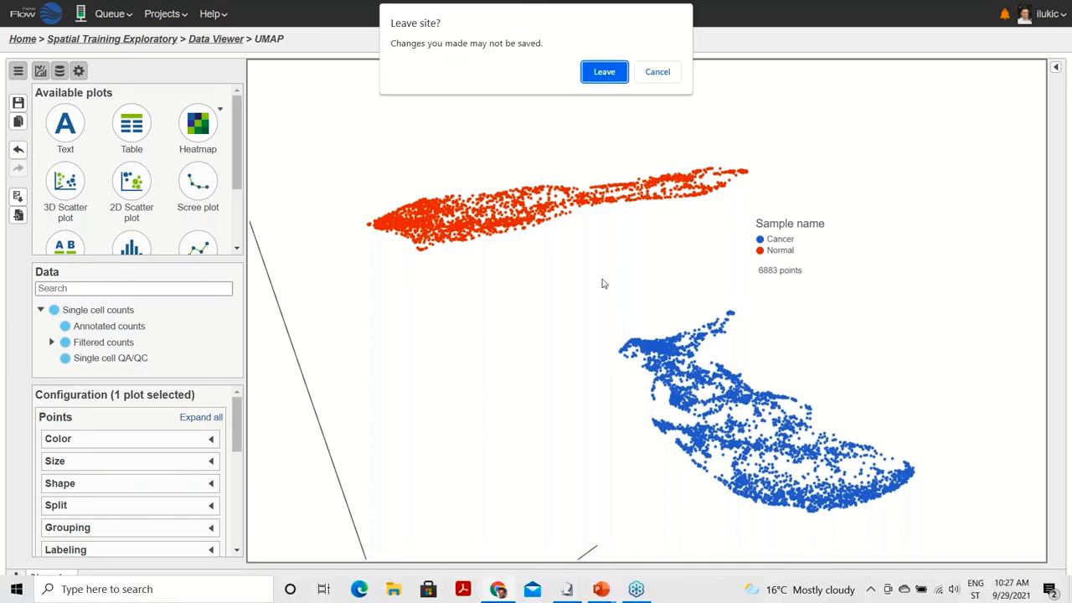
left_click(600, 73)
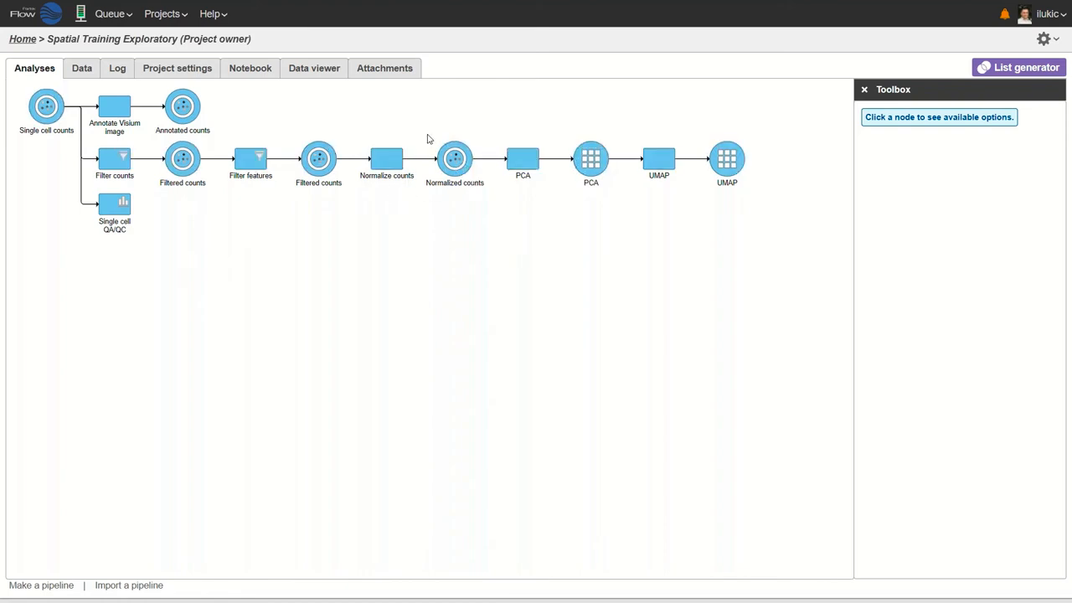
- Run SCTransform on the feature-filtered counts with Report all features enabled and the default option set
left_click(321, 161)
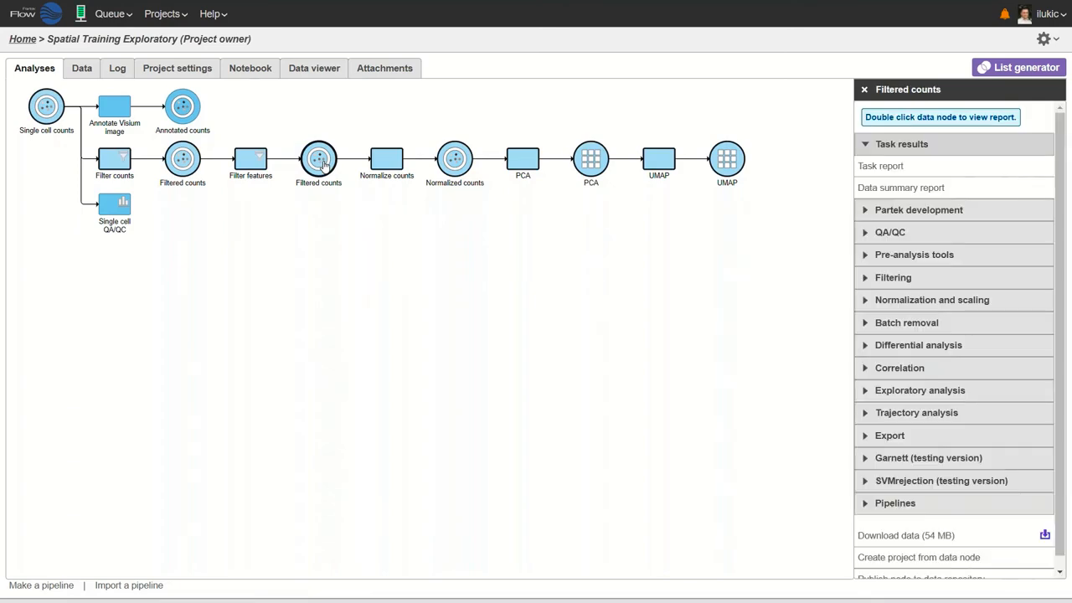
left_click(958, 304)
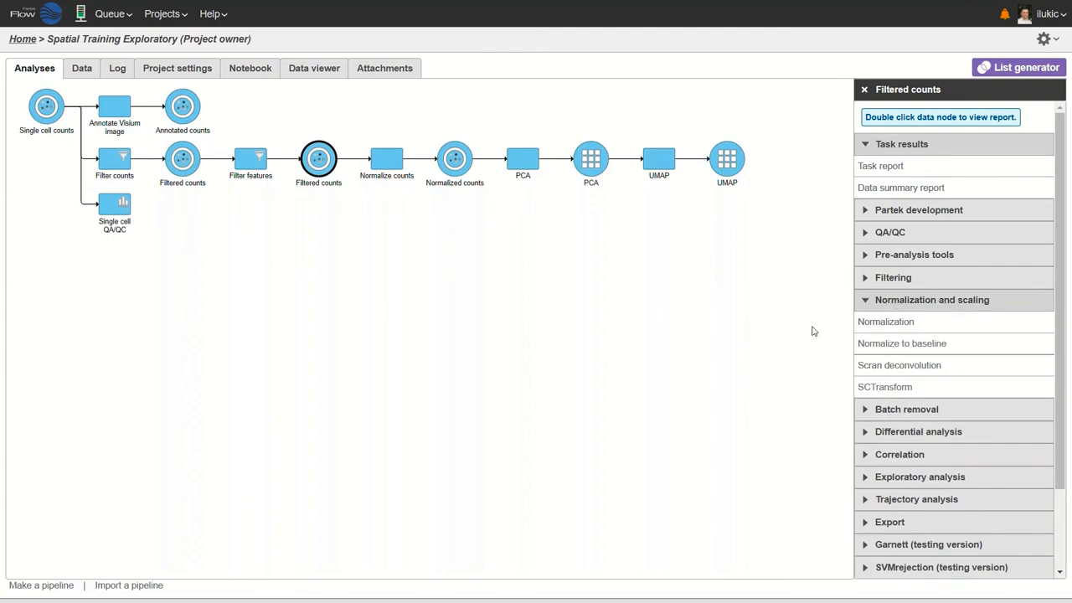
left_click(909, 389)
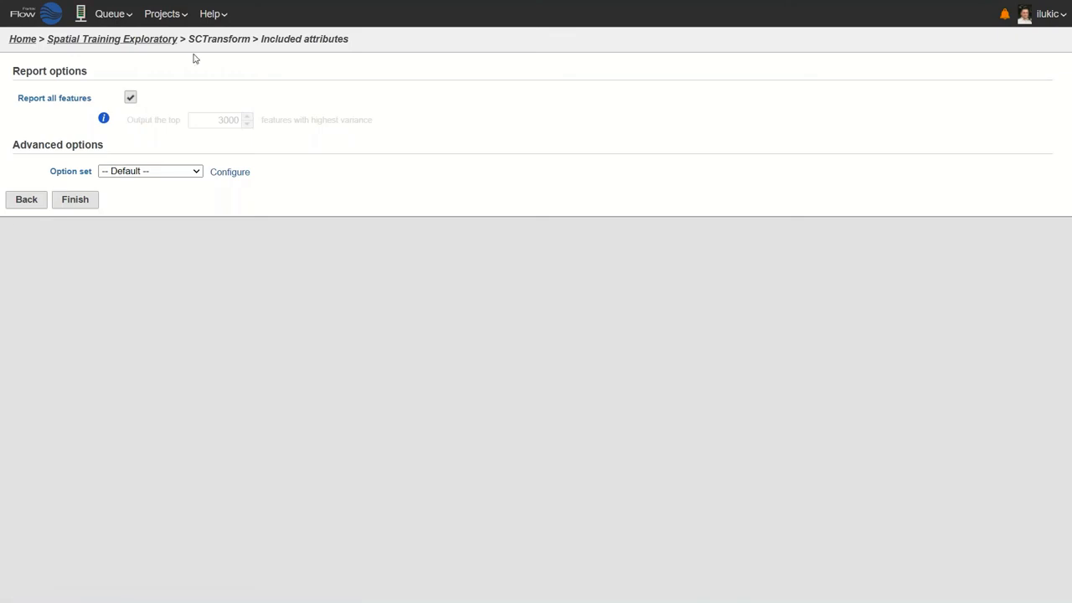
left_click(83, 203)
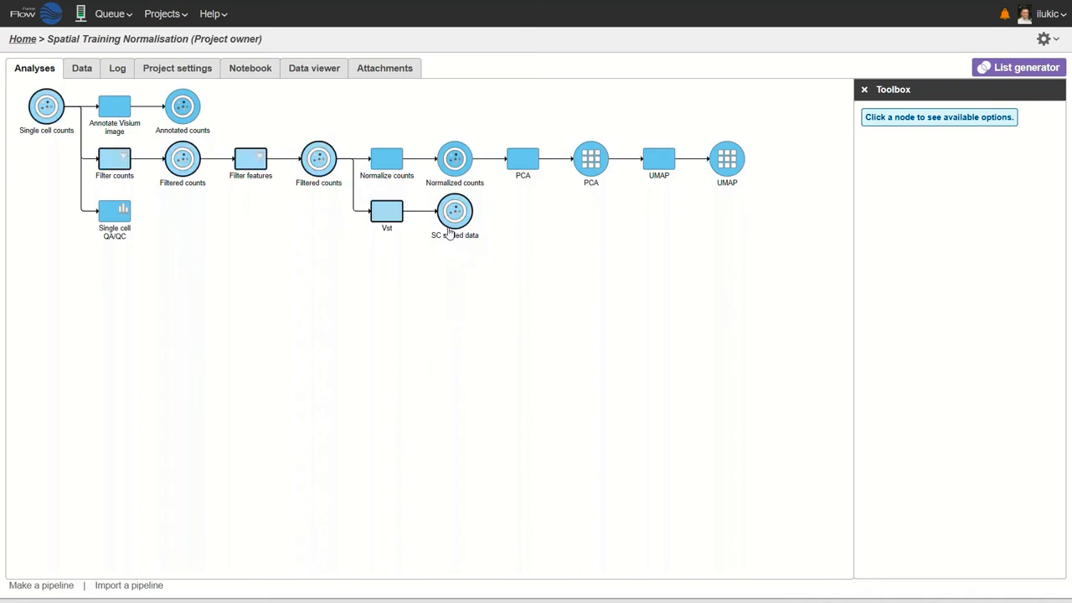
- Open the Normalized counts report, compare the Normal and Cancer box plots before and after normalization, and return to the project
mouse_move(460, 235)
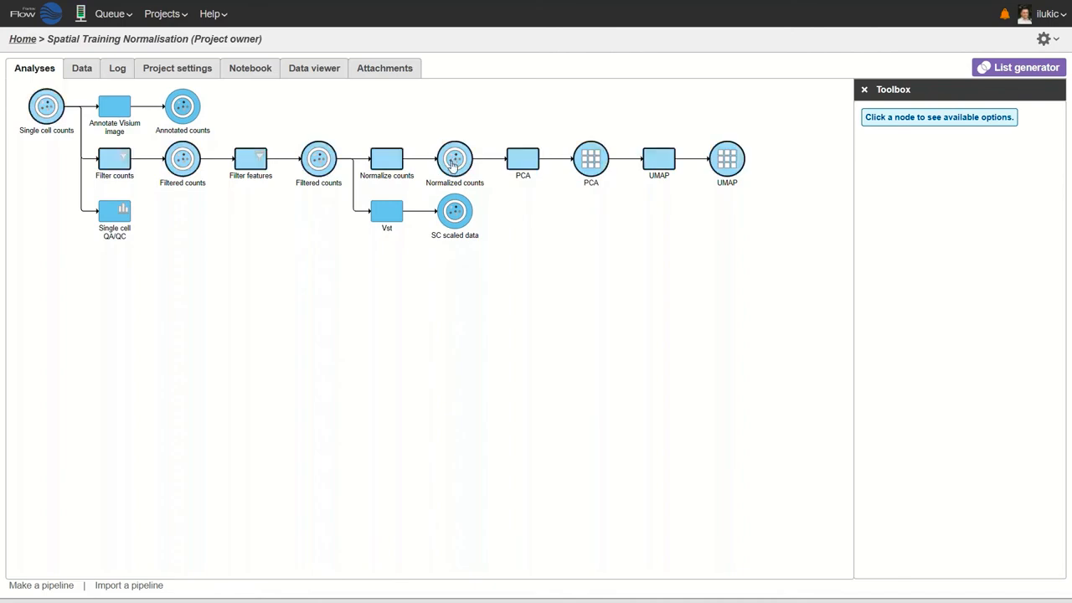
double_click(454, 159)
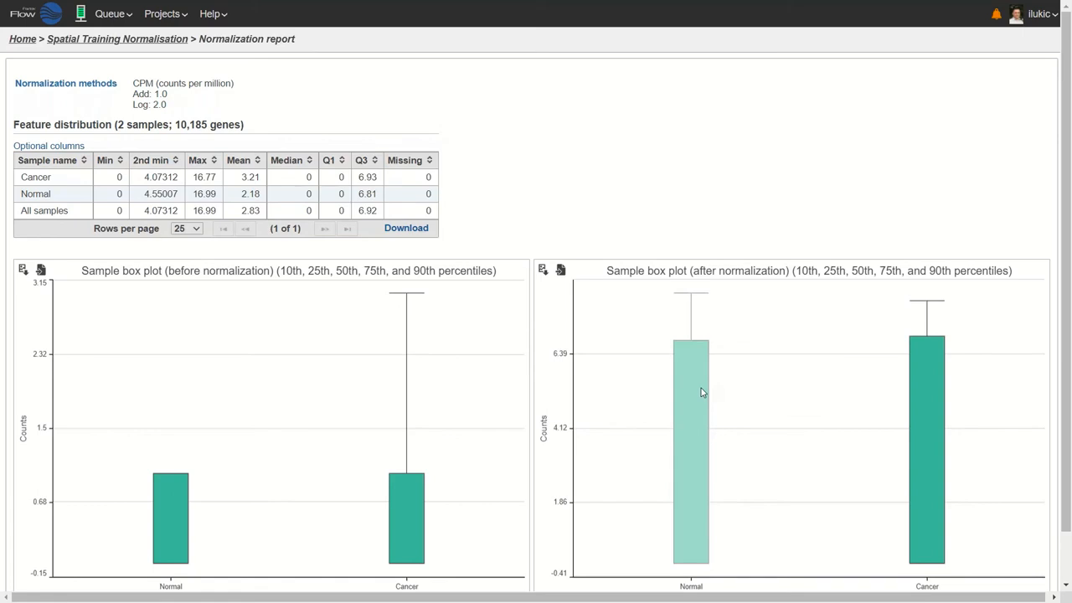
mouse_move(701, 389)
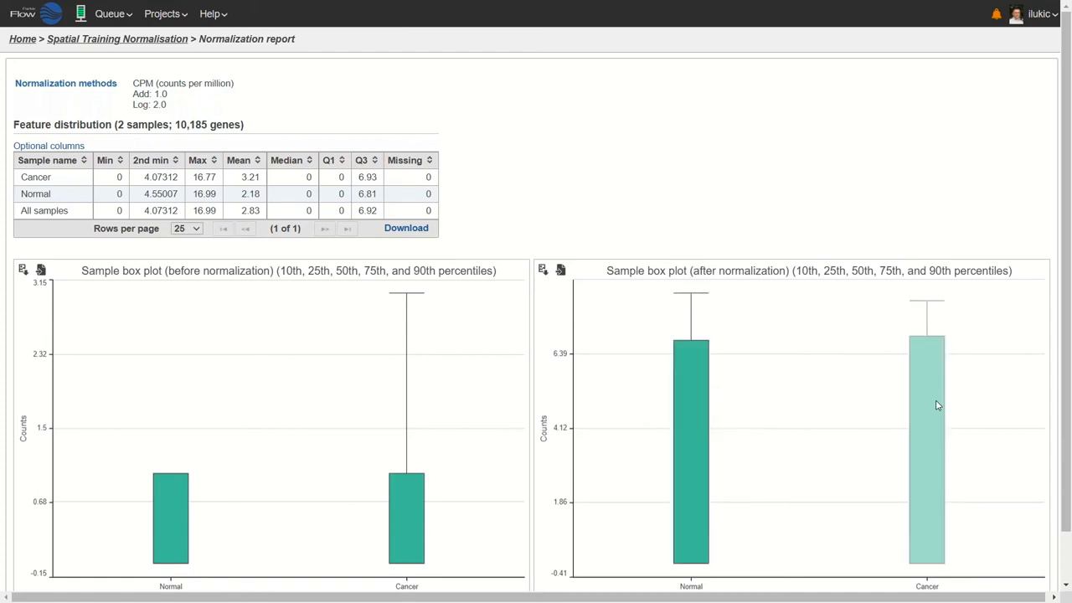
mouse_move(937, 405)
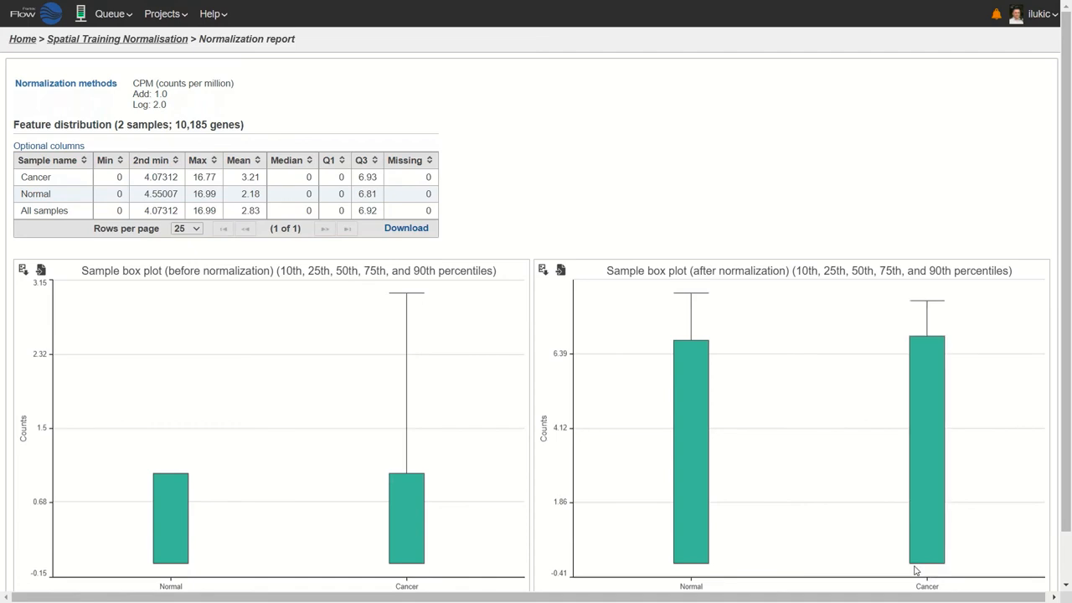
mouse_move(934, 569)
mouse_move(703, 446)
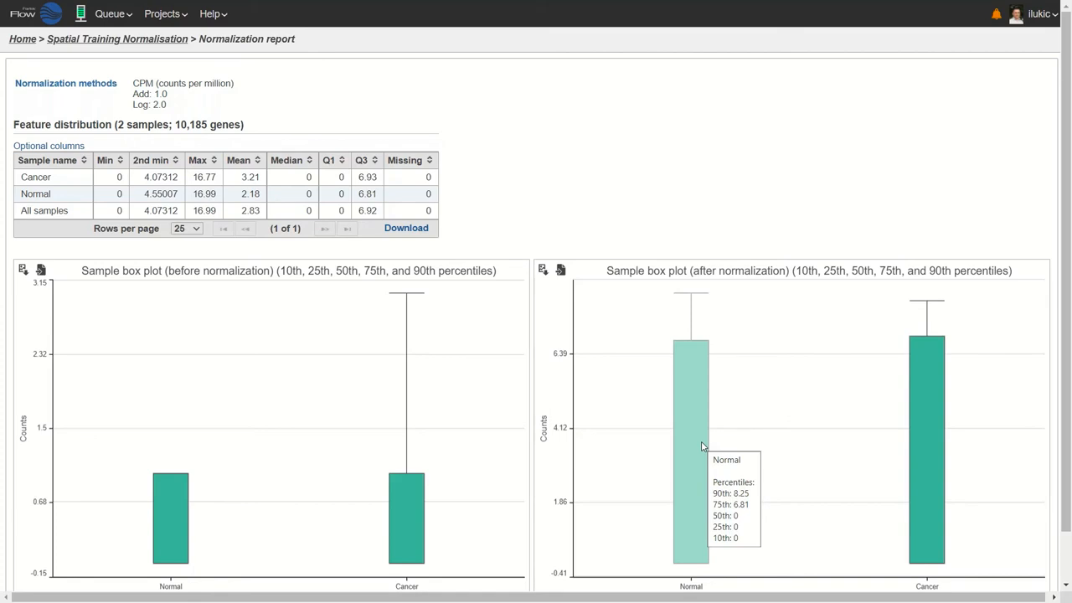
left_click(172, 39)
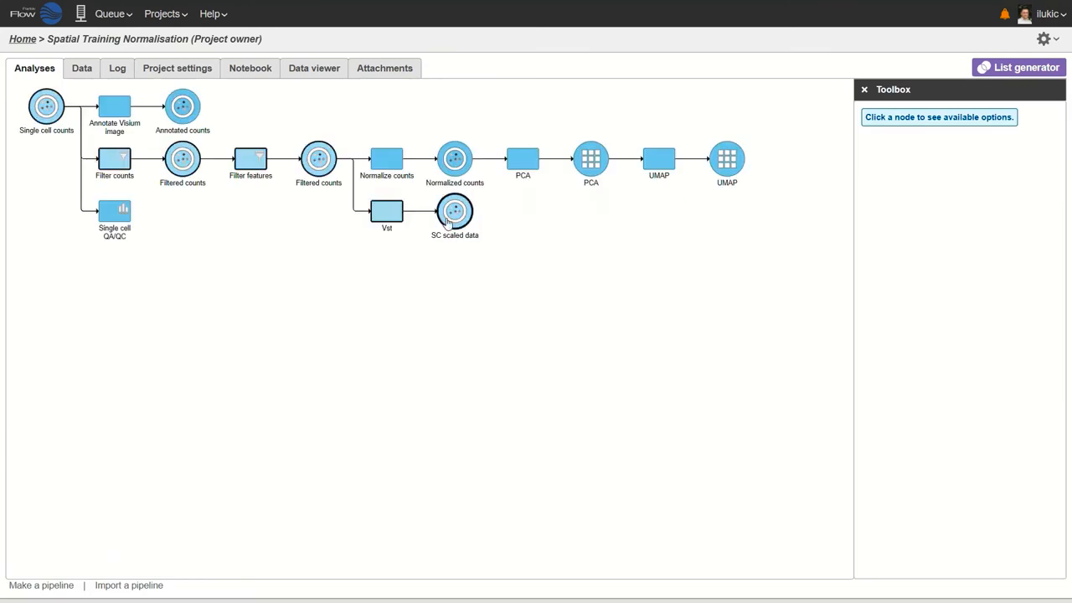
- Open the SC scaled data report, examine the sample box plots after normalization, and return to the project
double_click(452, 210)
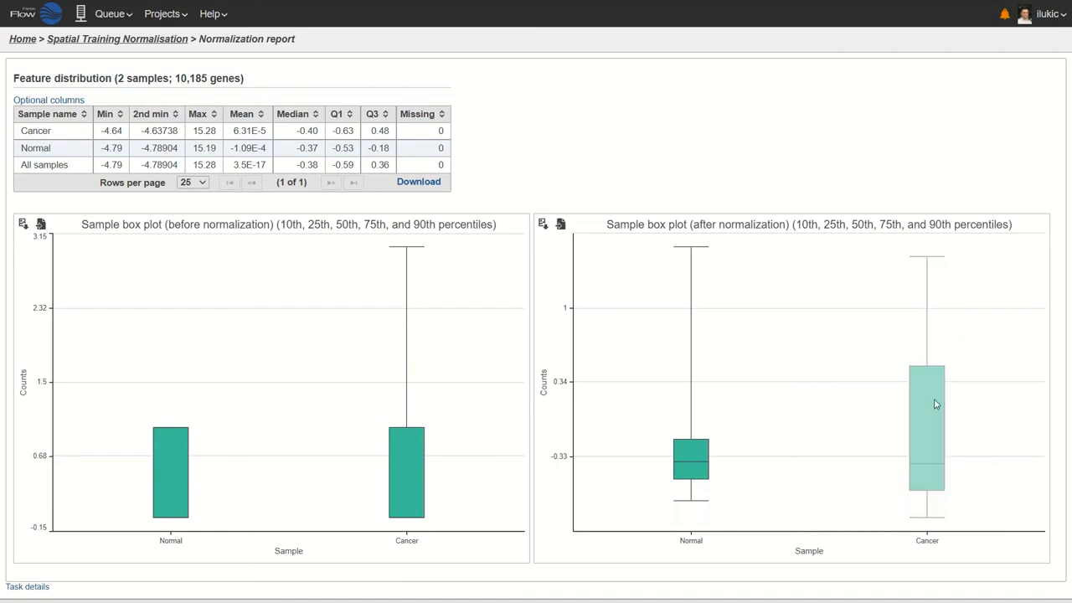
mouse_move(929, 411)
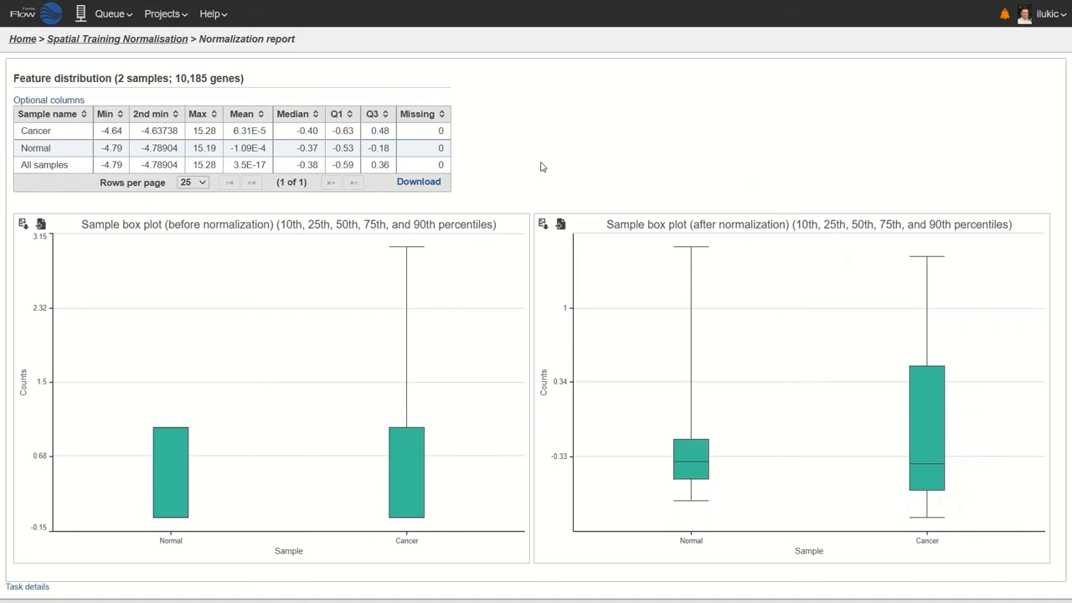
left_click(132, 42)
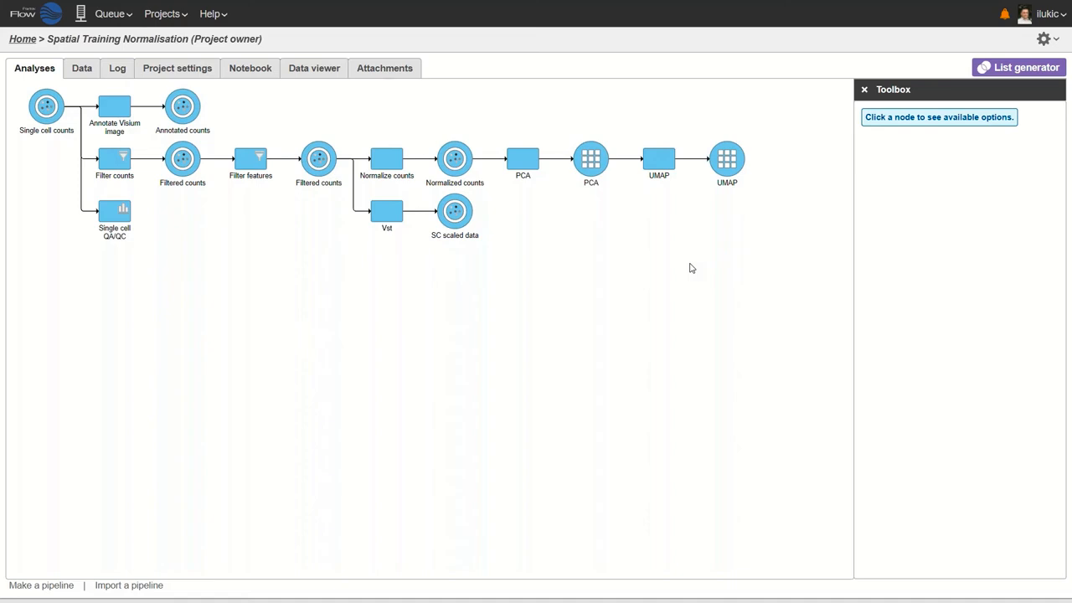
- Compare the batch removal methods offered for the SC scaled data node and the PCA data node
left_click(463, 231)
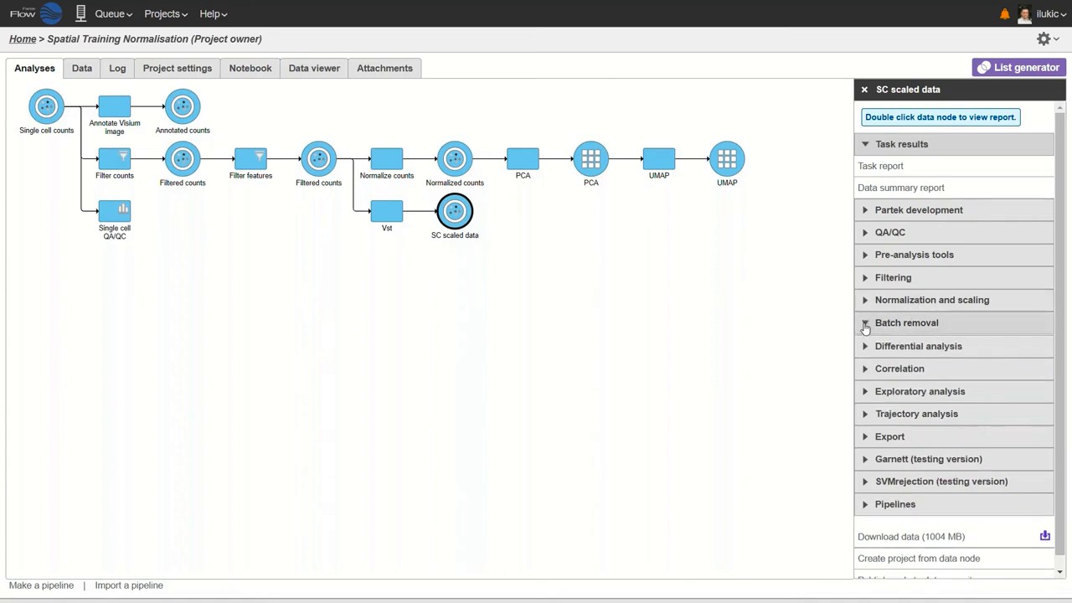
left_click(866, 326)
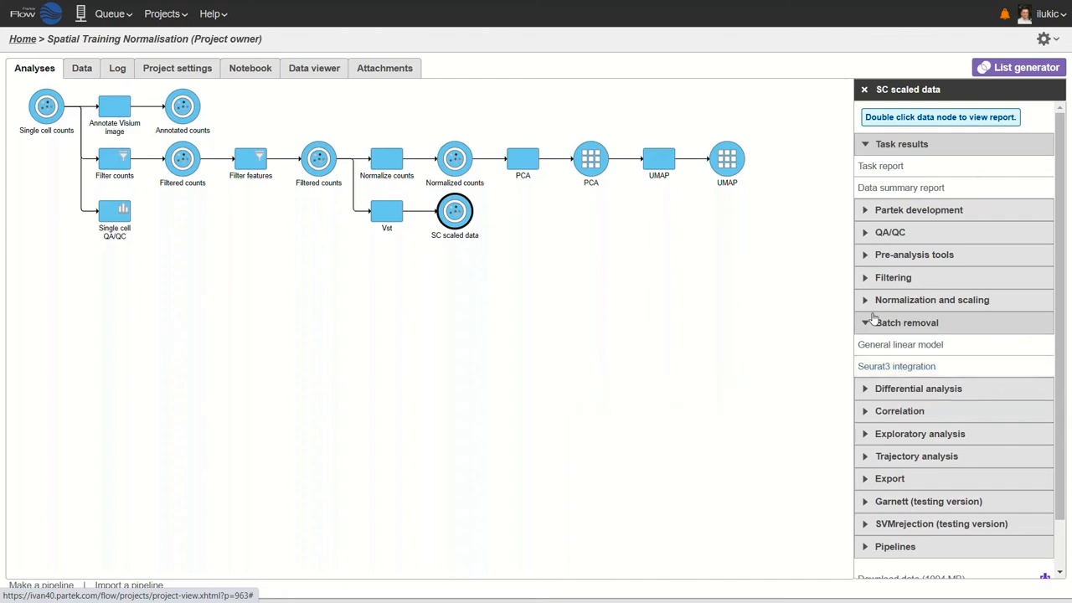
left_click(590, 159)
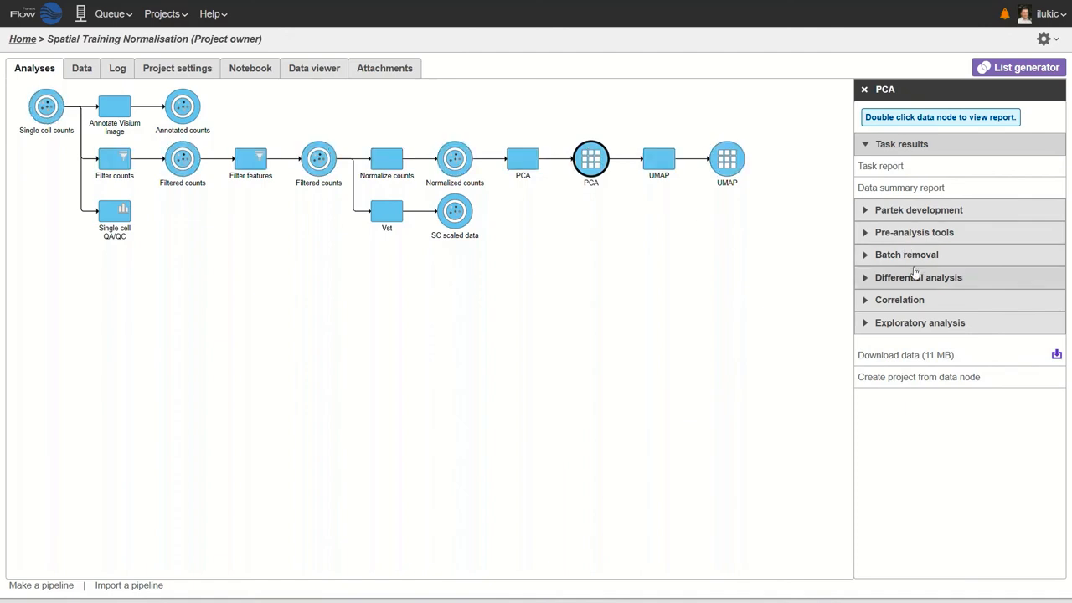
left_click(867, 256)
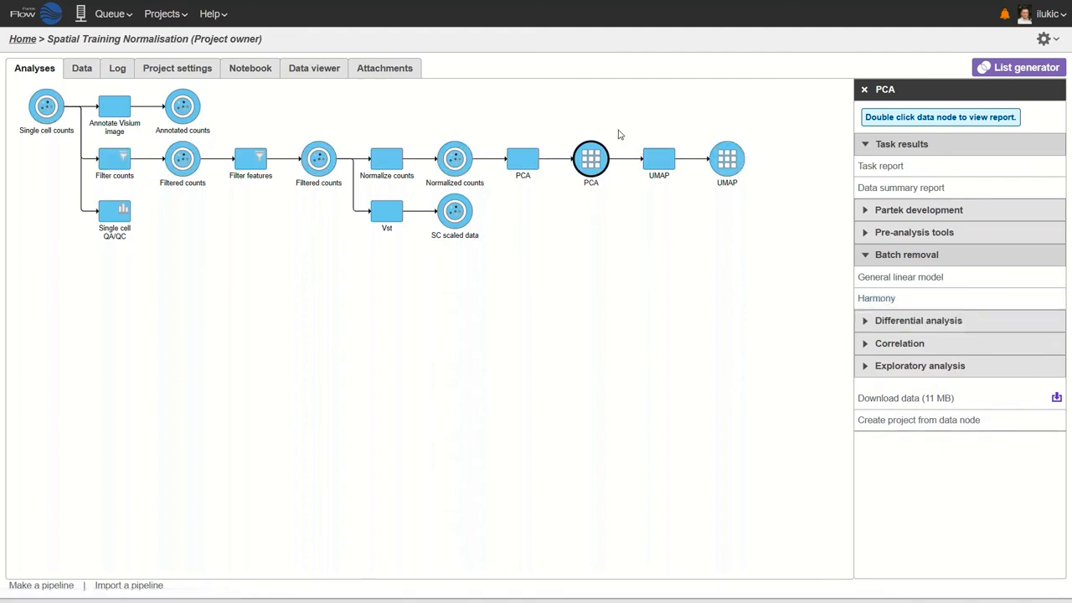
- Run Seurat3 integration on the SC scaled data node with Sample name as the integration factor and the default option set
left_click(460, 213)
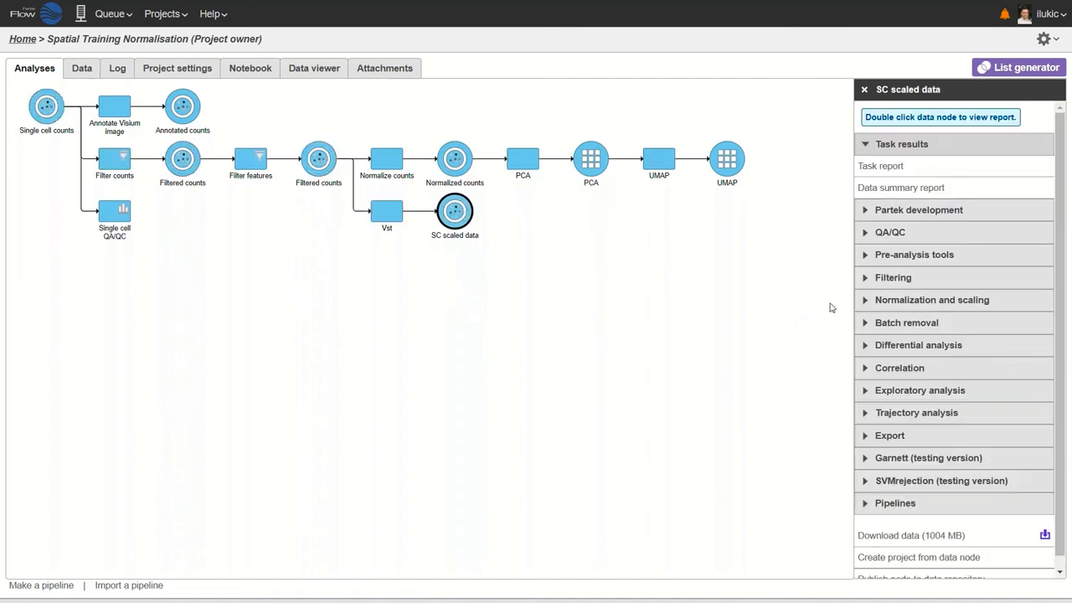
left_click(866, 327)
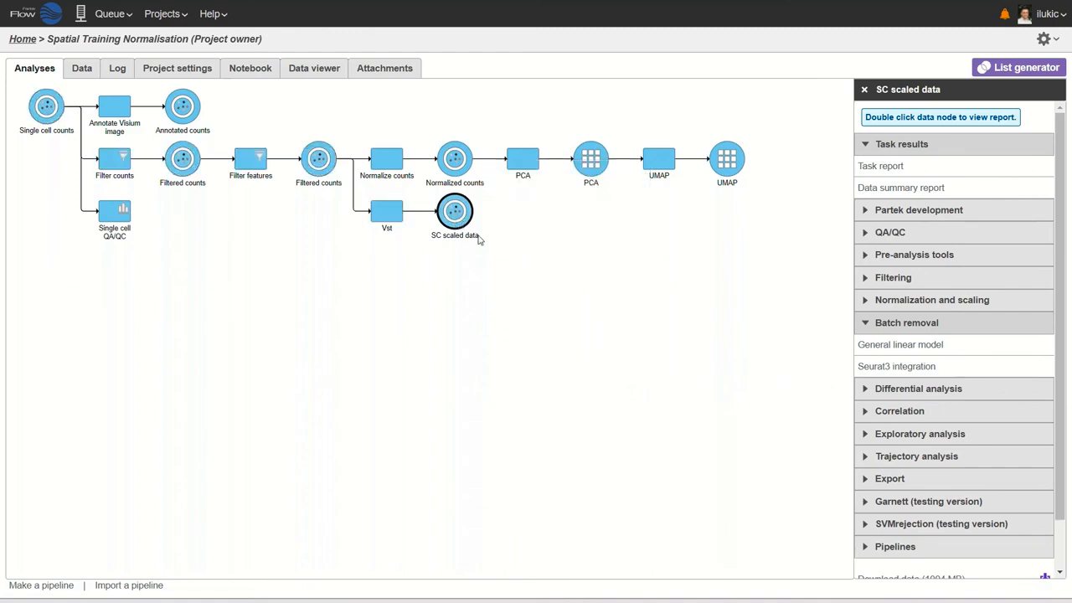
mouse_move(464, 224)
mouse_move(912, 376)
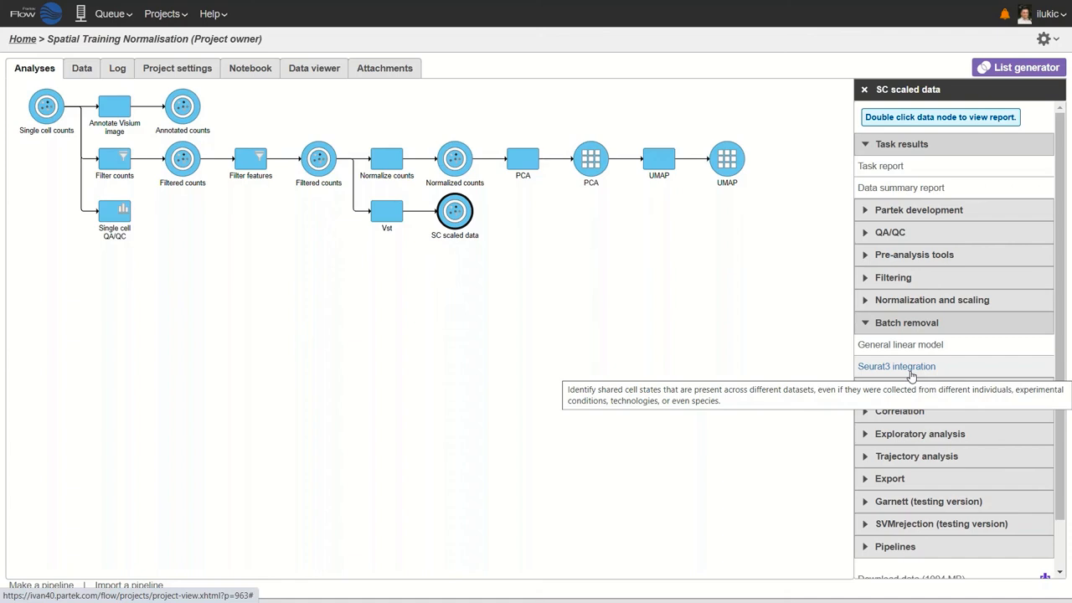
left_click(910, 372)
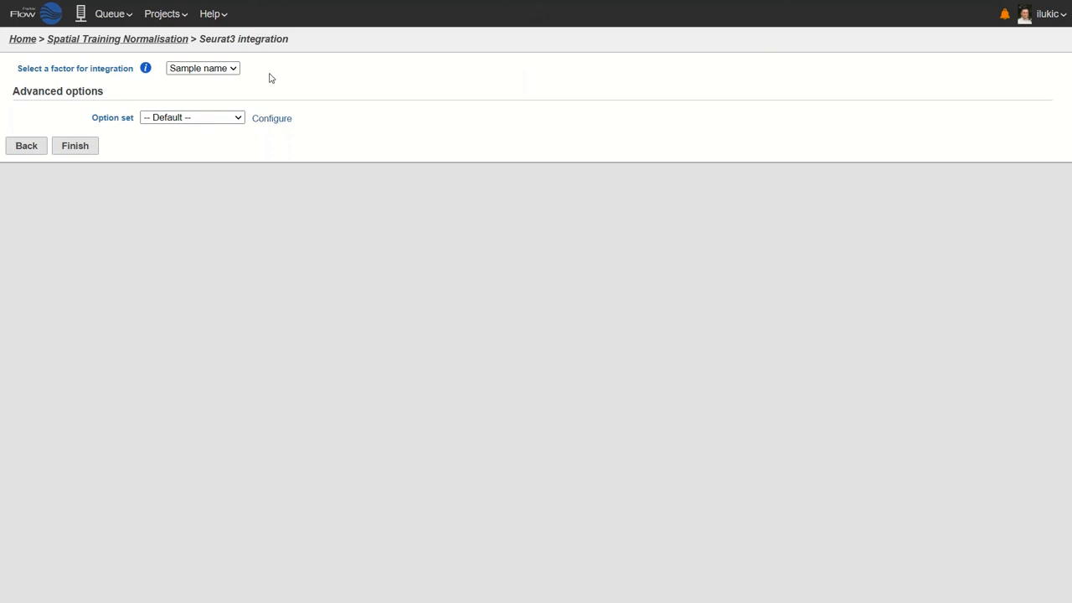
left_click(77, 151)
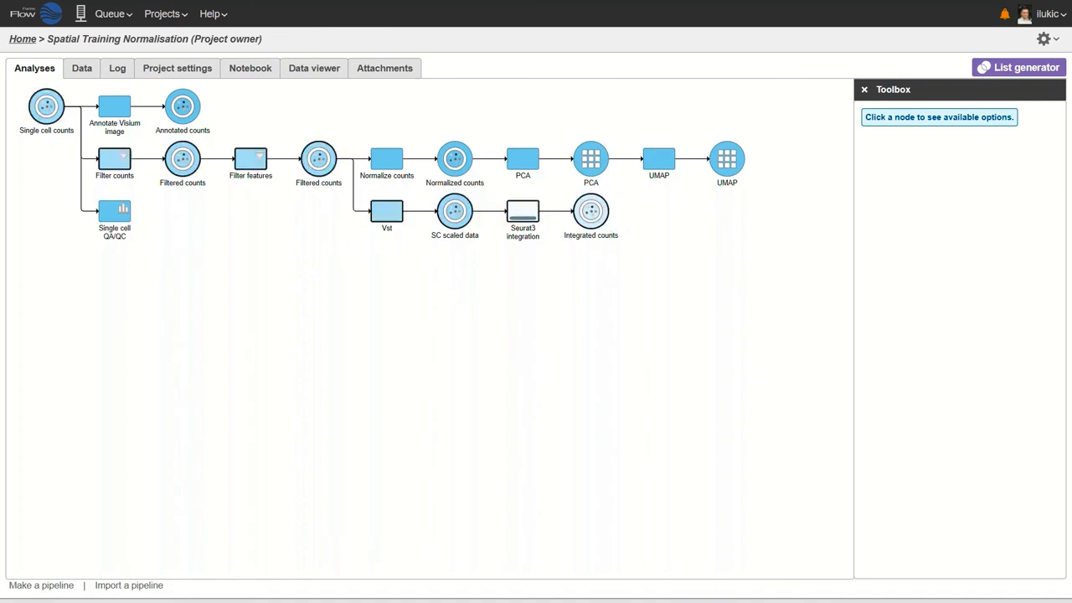
- Run PCA on the Integrated counts node with 100 principal components and features contributing by variance
left_click(597, 214)
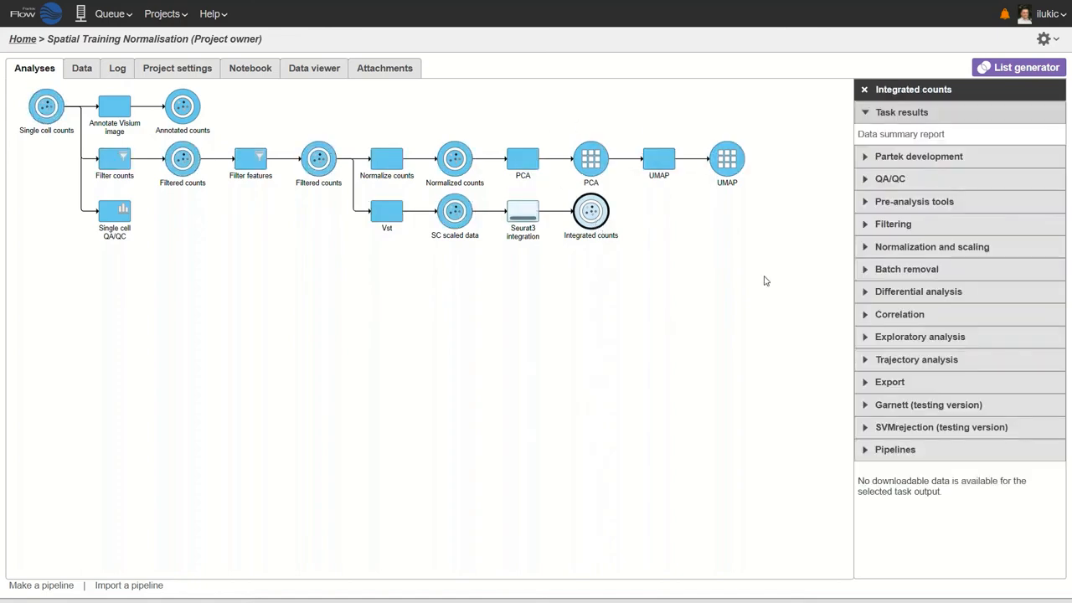
left_click(942, 345)
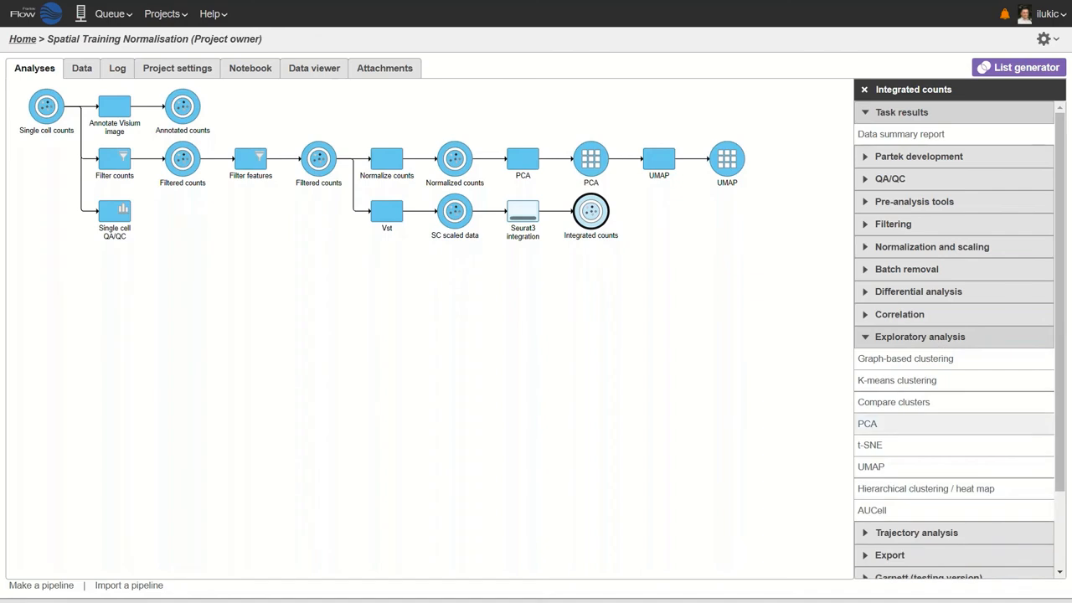
left_click(868, 427)
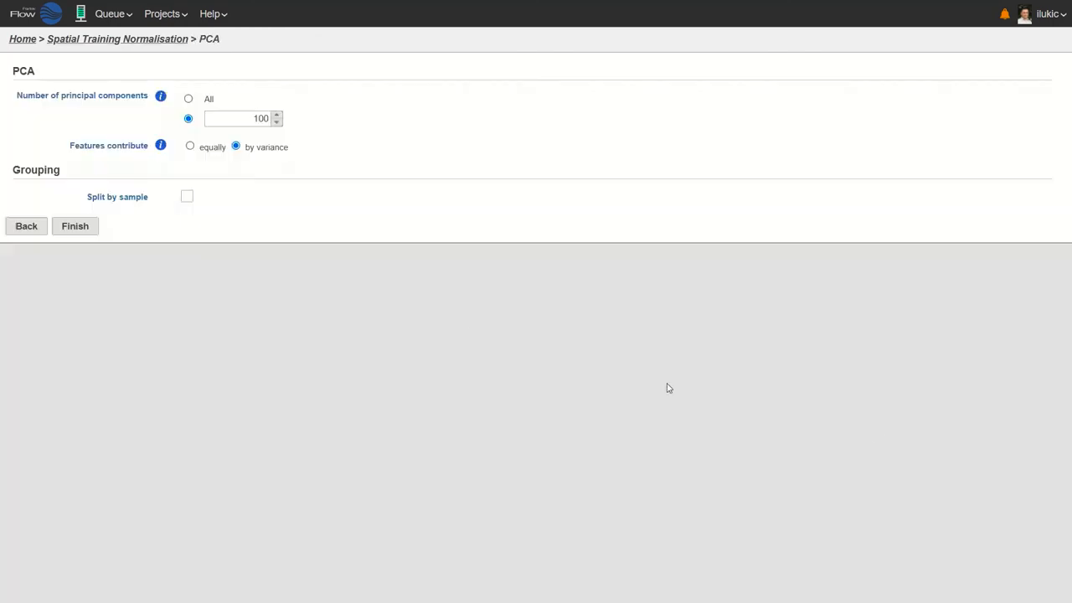
left_click(73, 227)
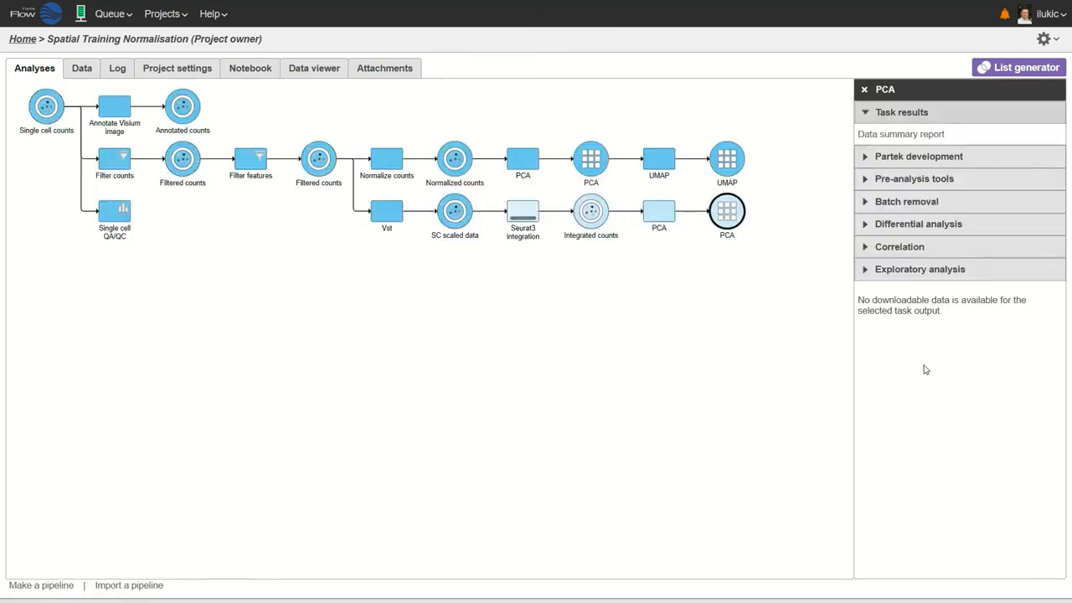
- Run UMAP on the PCA node of the integrated data with random initialization, 20 principal components and the default option set
left_click(913, 277)
left_click(870, 379)
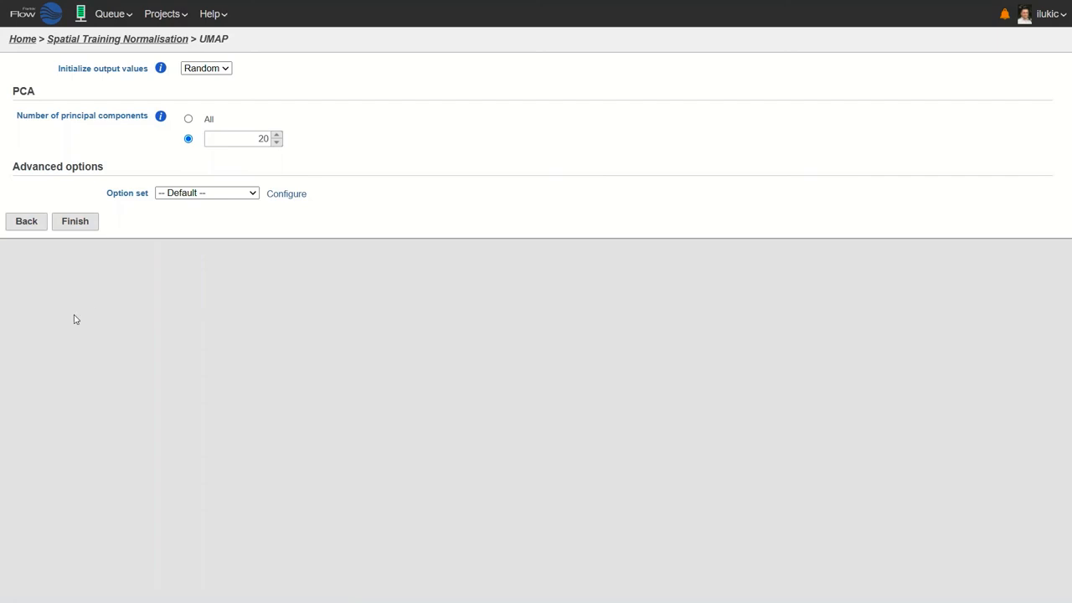
left_click(66, 227)
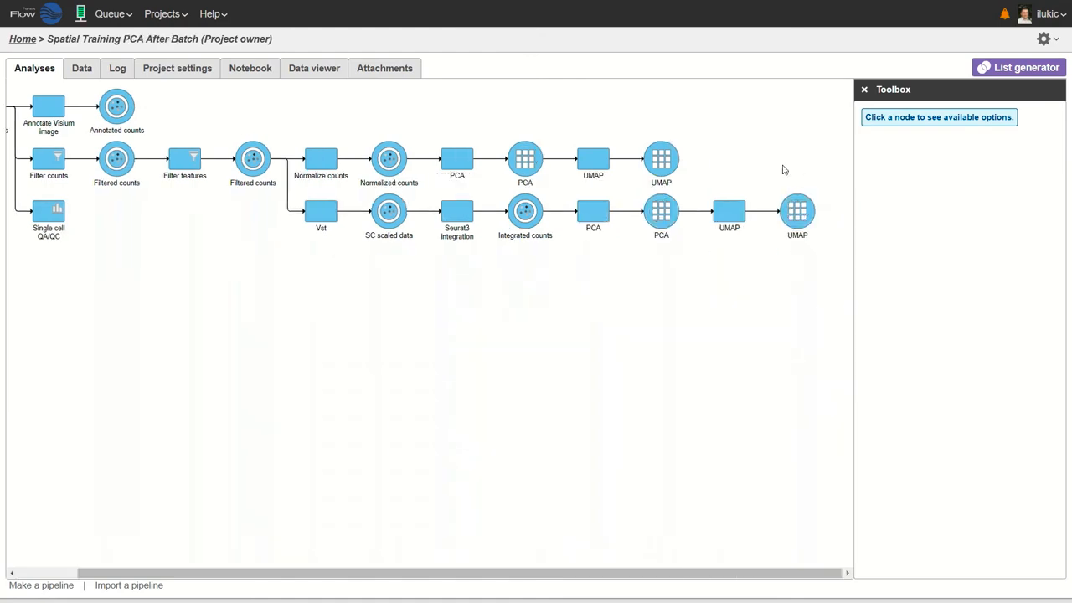
- Open the UMAP plot of the integrated data, color the points by Sample name, and place the legend beside the point cloud
double_click(797, 214)
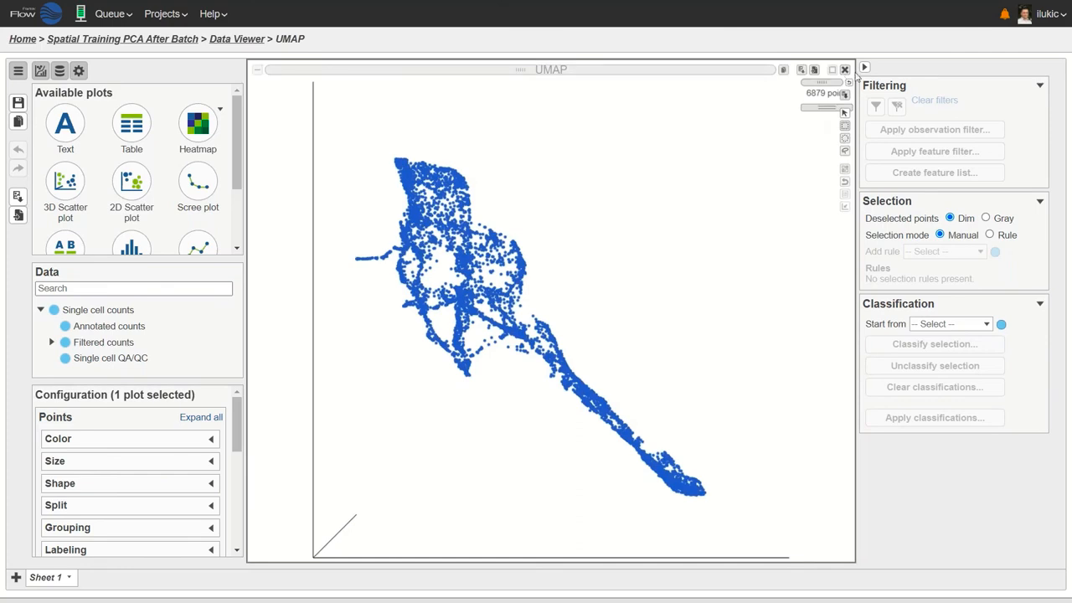
left_click(865, 67)
left_click_drag(788, 265, 644, 343)
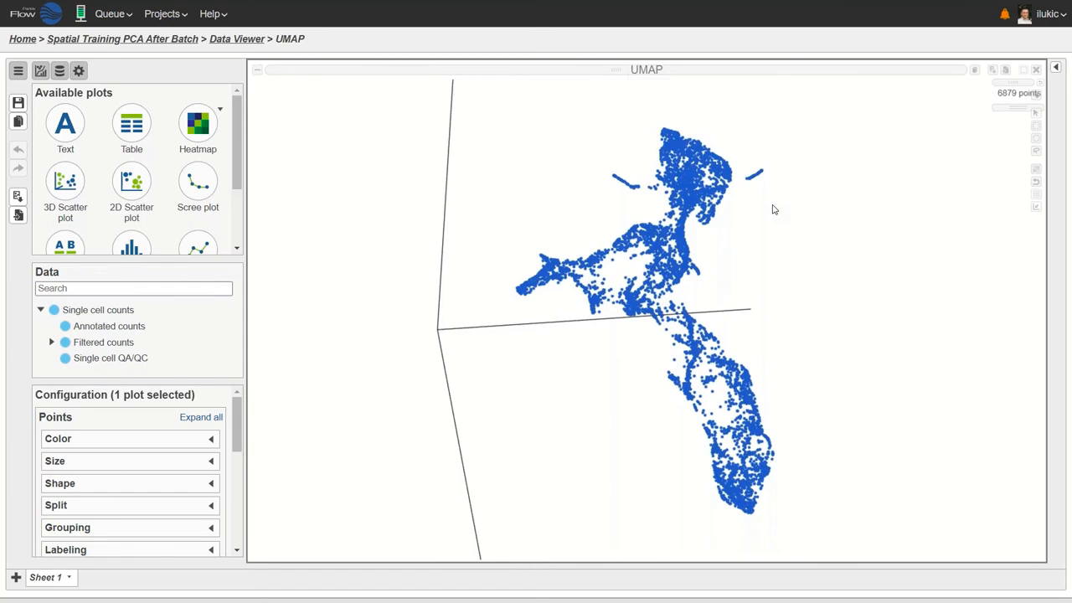
mouse_move(106, 312)
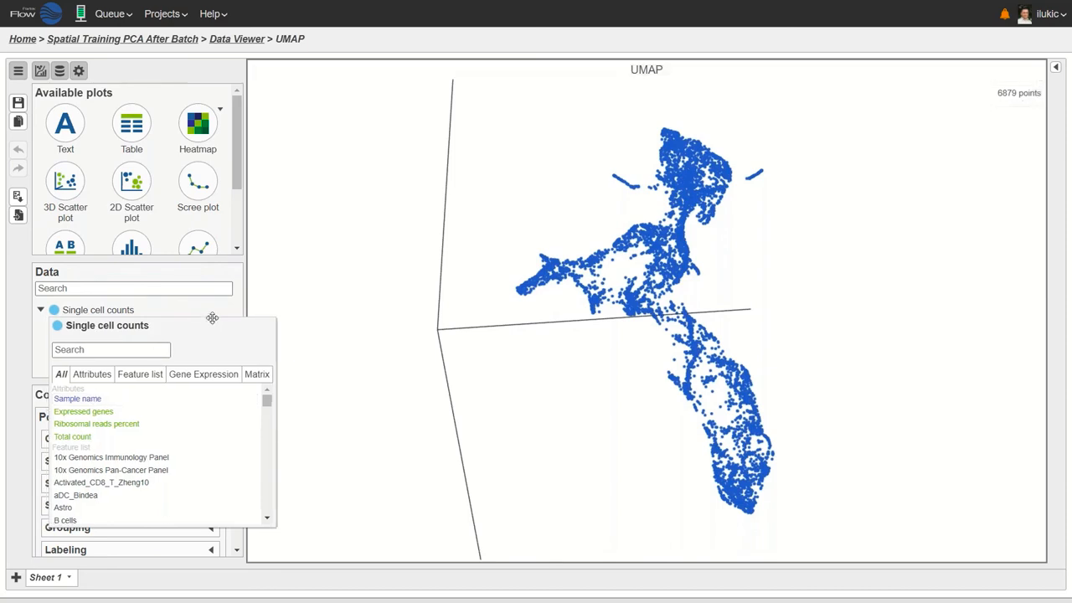
left_click_drag(219, 288, 526, 289)
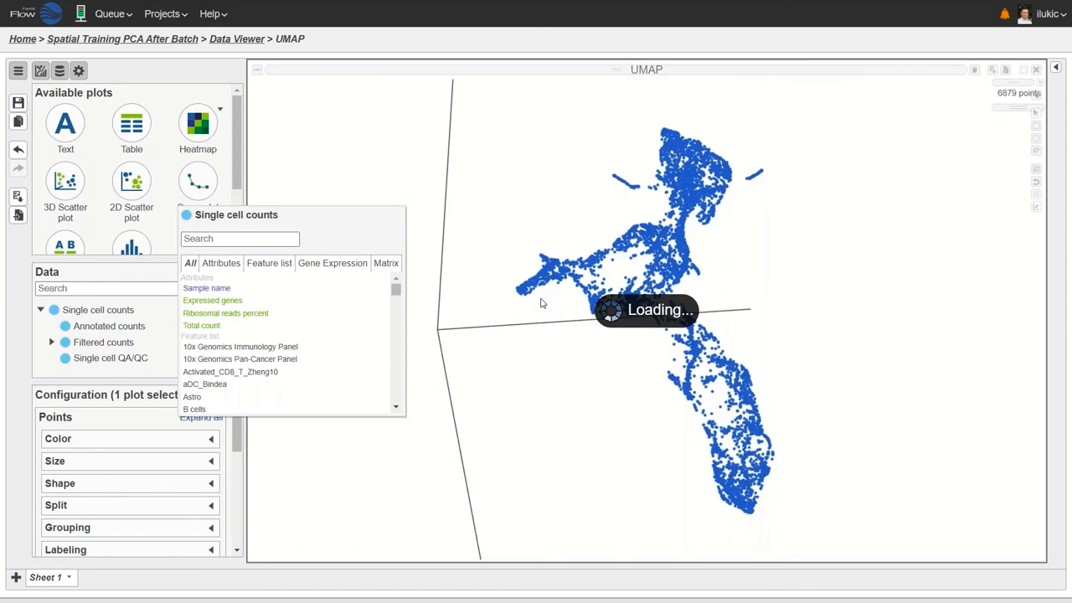
left_click_drag(873, 340, 890, 407)
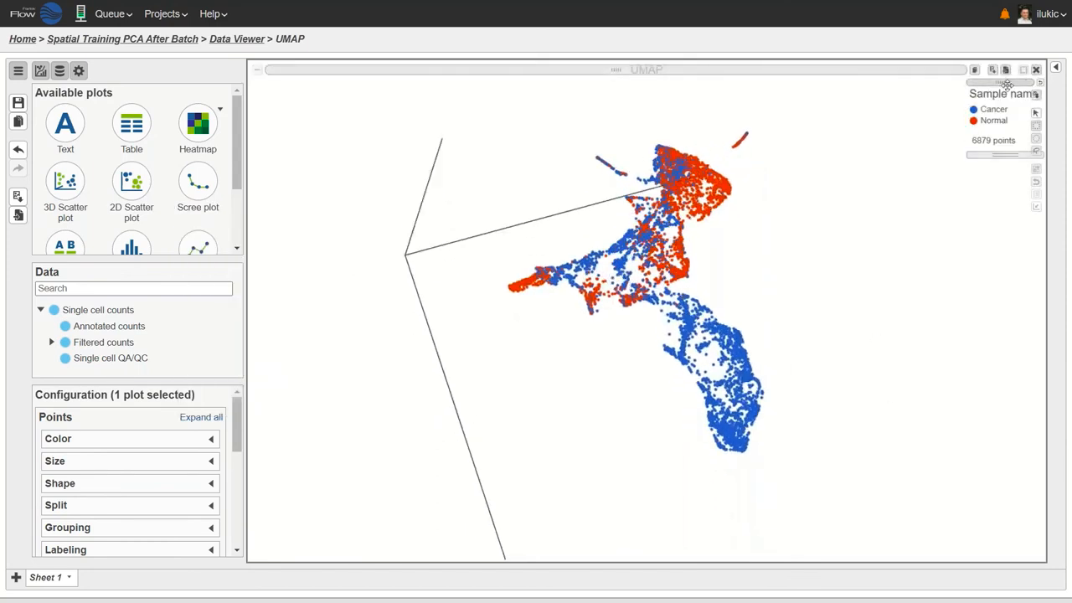
left_click_drag(932, 122, 808, 180)
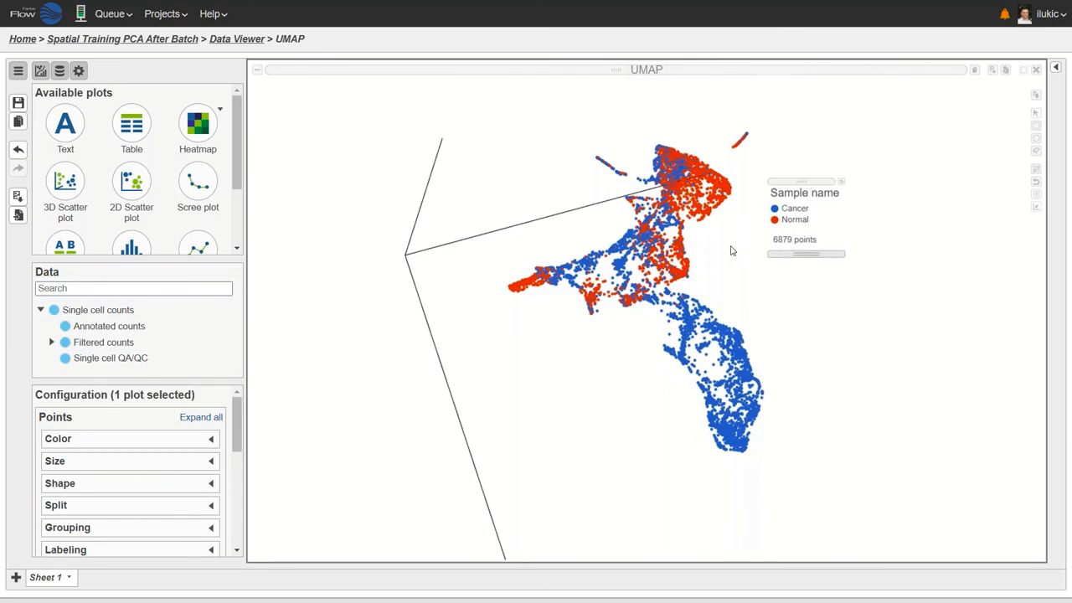
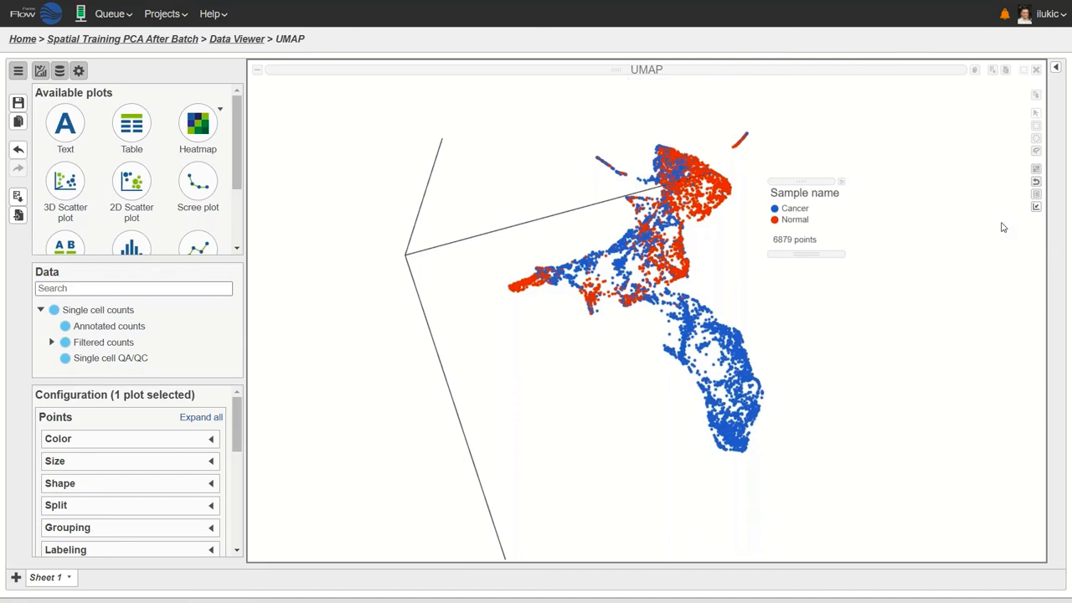
- Lasso the lower Cancer-only cluster in the UMAP plot, invert the selection, and clear it
left_click(1036, 153)
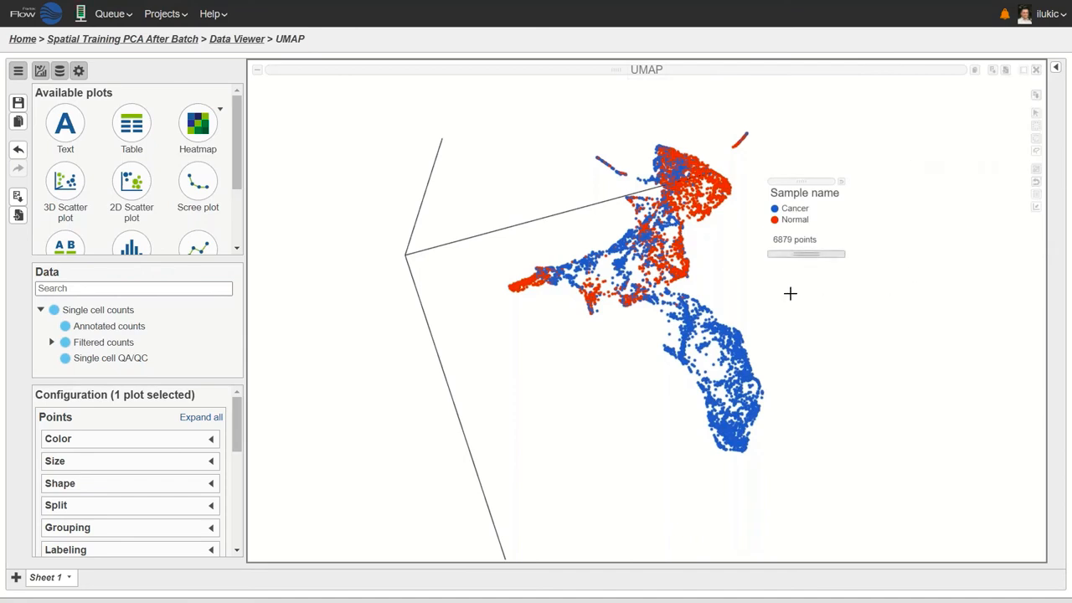
mouse_move(719, 277)
left_mouse_down()
mouse_move(627, 355)
mouse_move(752, 496)
mouse_move(813, 333)
left_mouse_up()
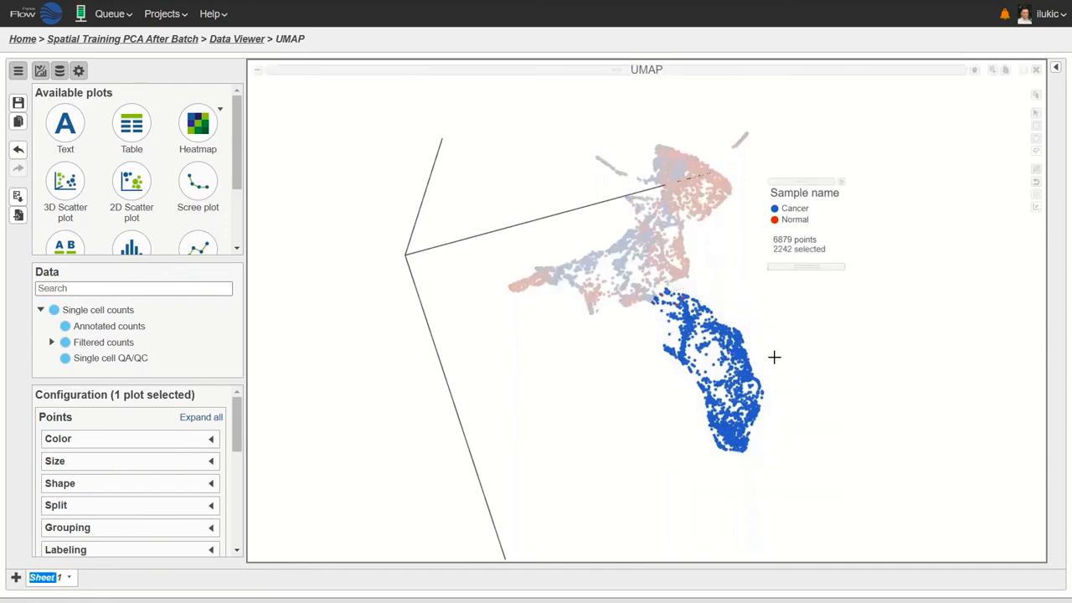
left_click(1038, 169)
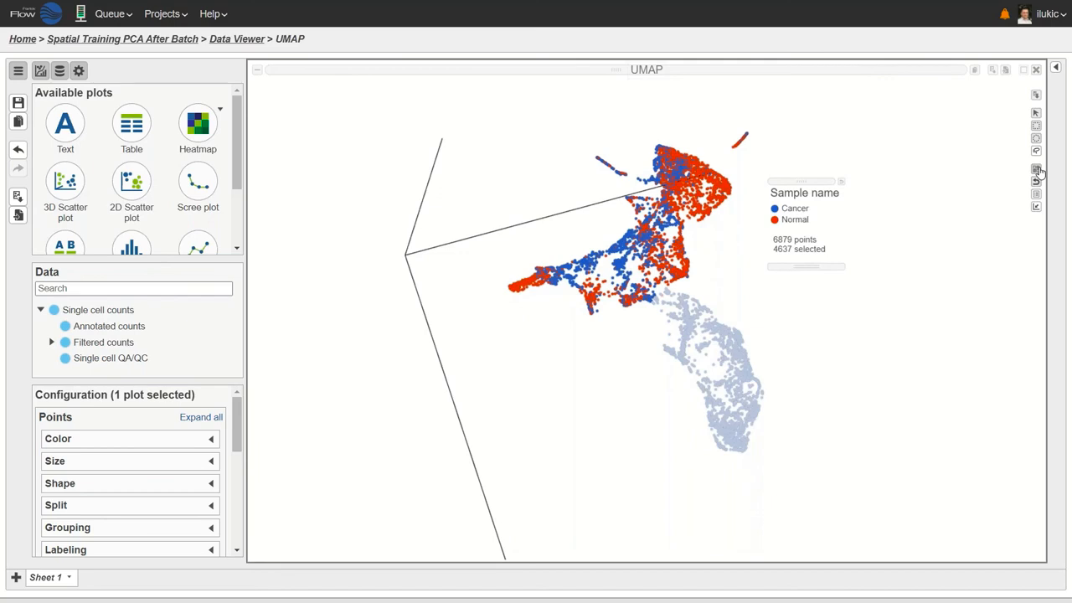
left_click(1036, 114)
left_click(941, 223)
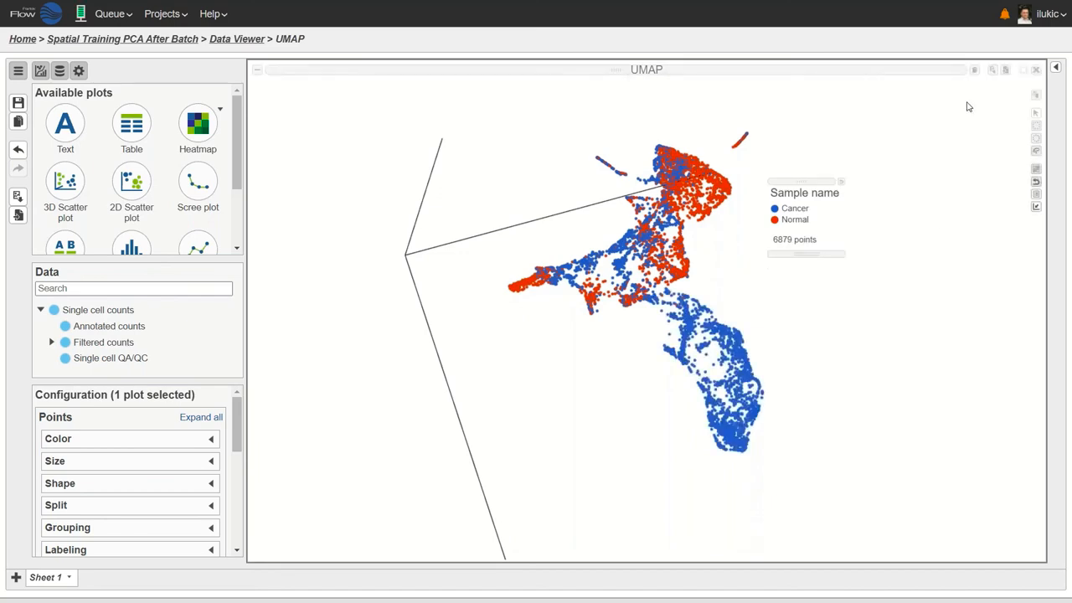
- Reset the legend position and return to the Spatial Training PCA After Batch project without saving the plot changes
left_click(842, 183)
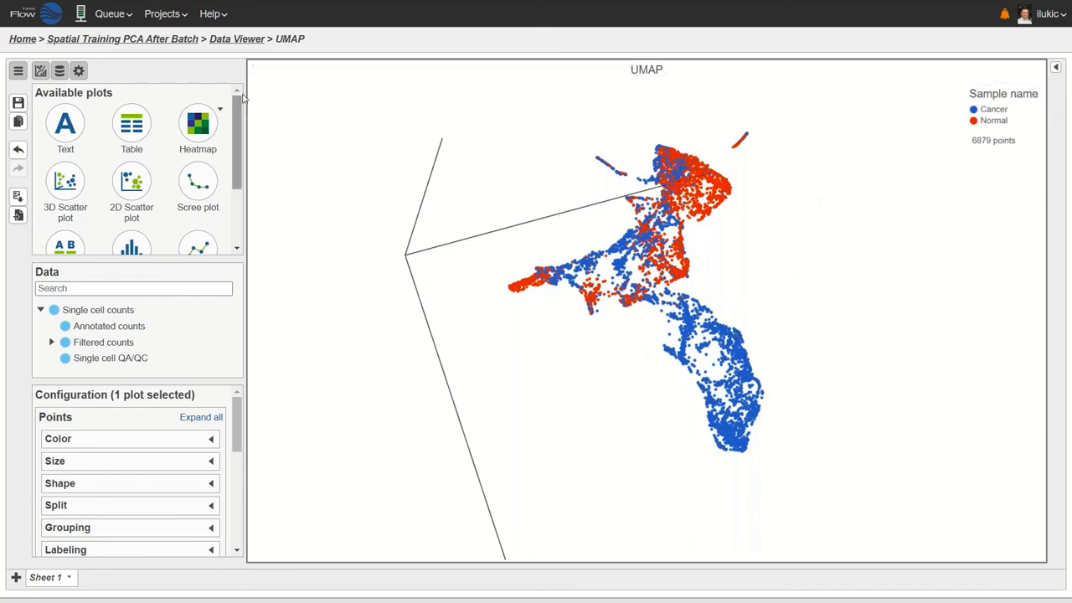
left_click(131, 44)
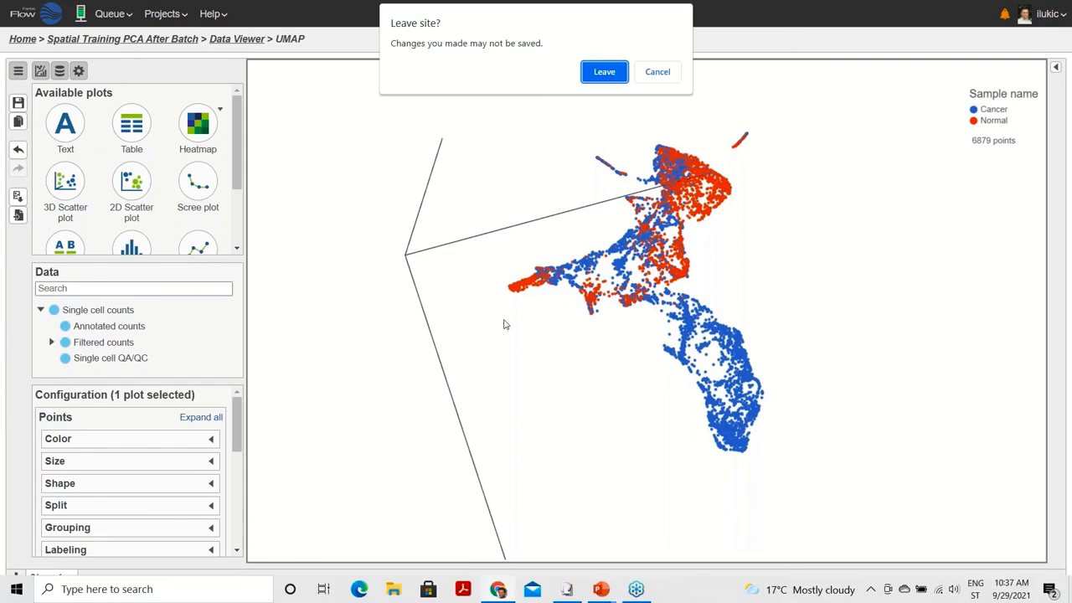
left_click(611, 74)
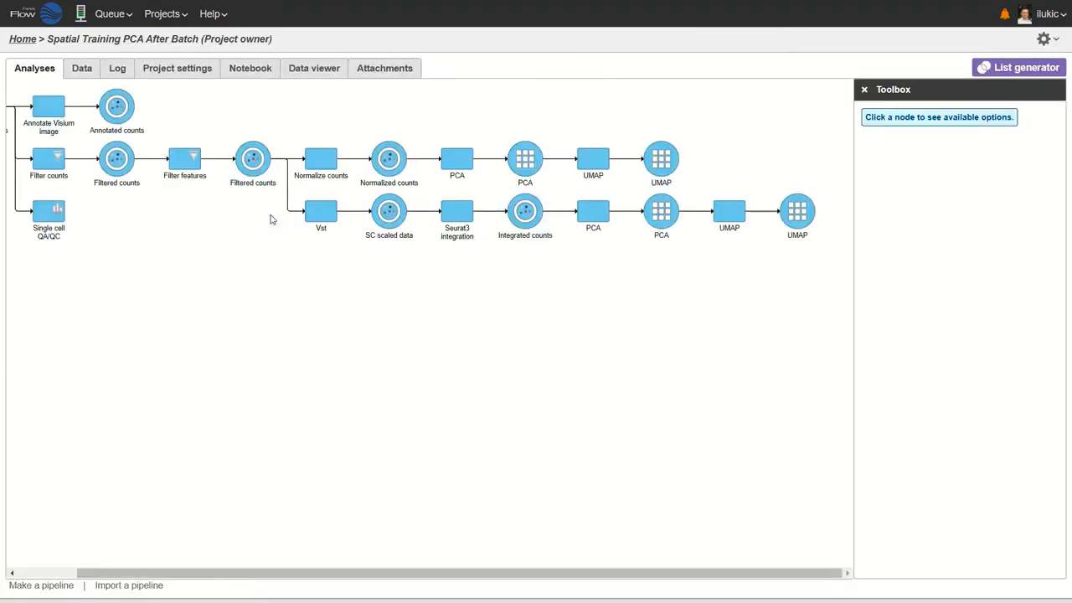
- Examine the exploratory analysis tasks offered for the Integrated counts node
left_click(518, 211)
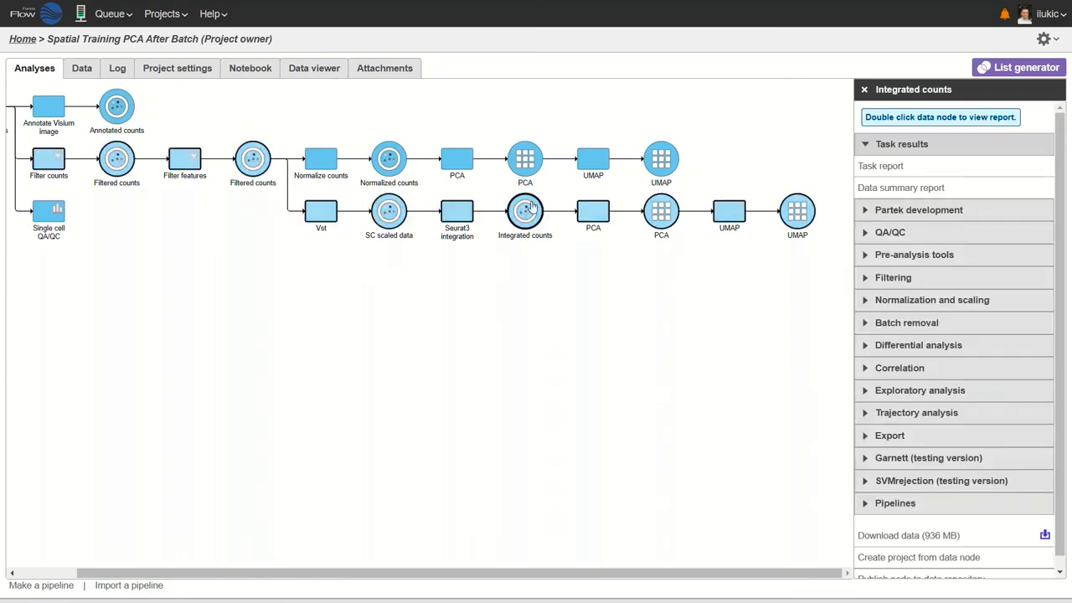
mouse_move(533, 209)
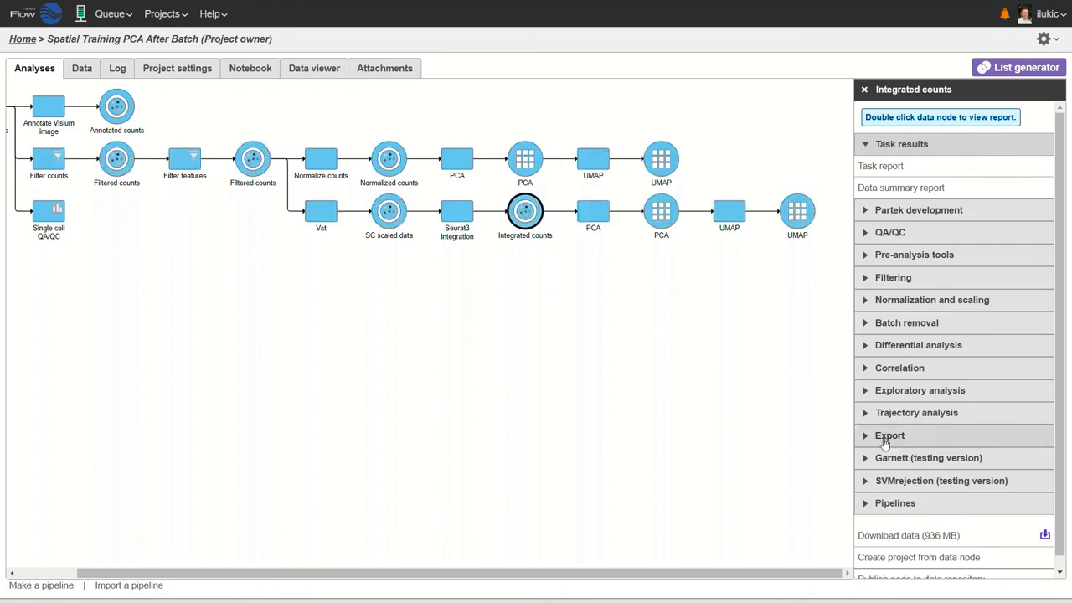
left_click(961, 393)
scroll(895, 418, "down", 1)
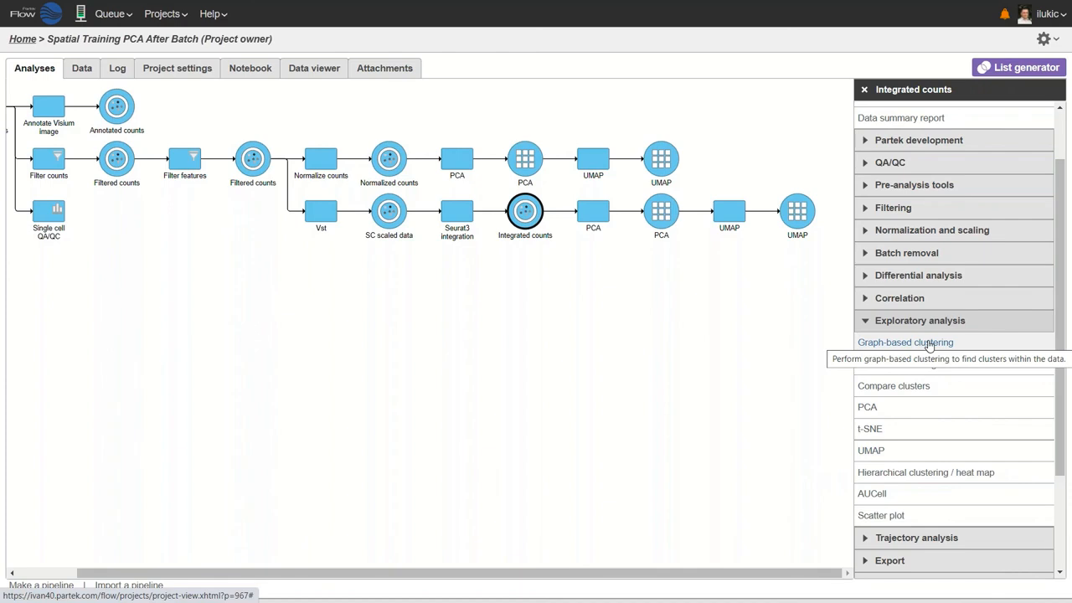
- Run graph-based clustering on the integrated data's PCA node with Louvain, biomarker computation, 20 principal components and the default option set
left_click(653, 220)
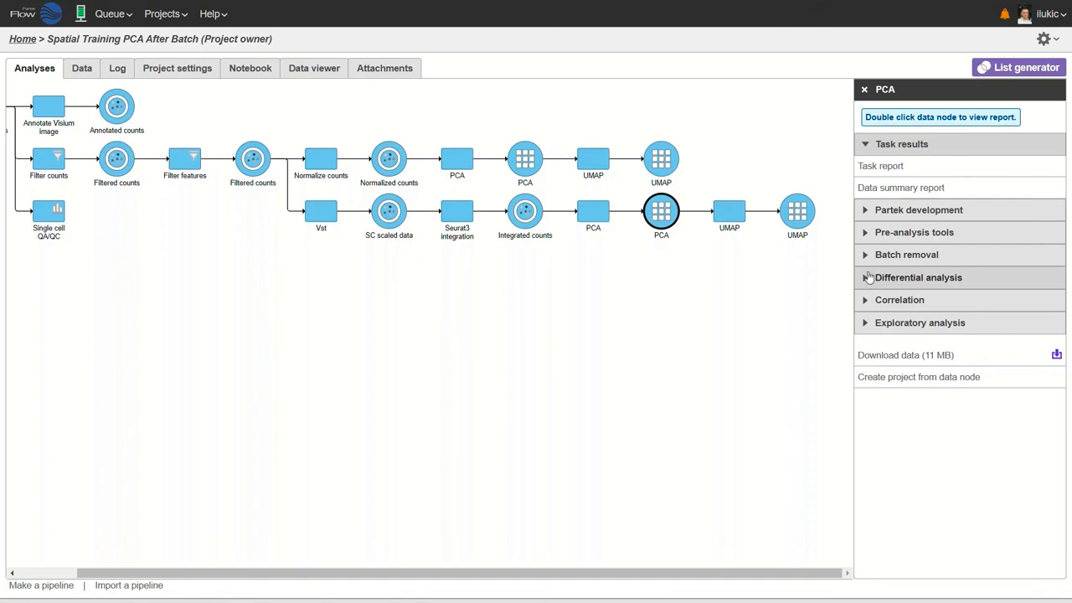
left_click(868, 330)
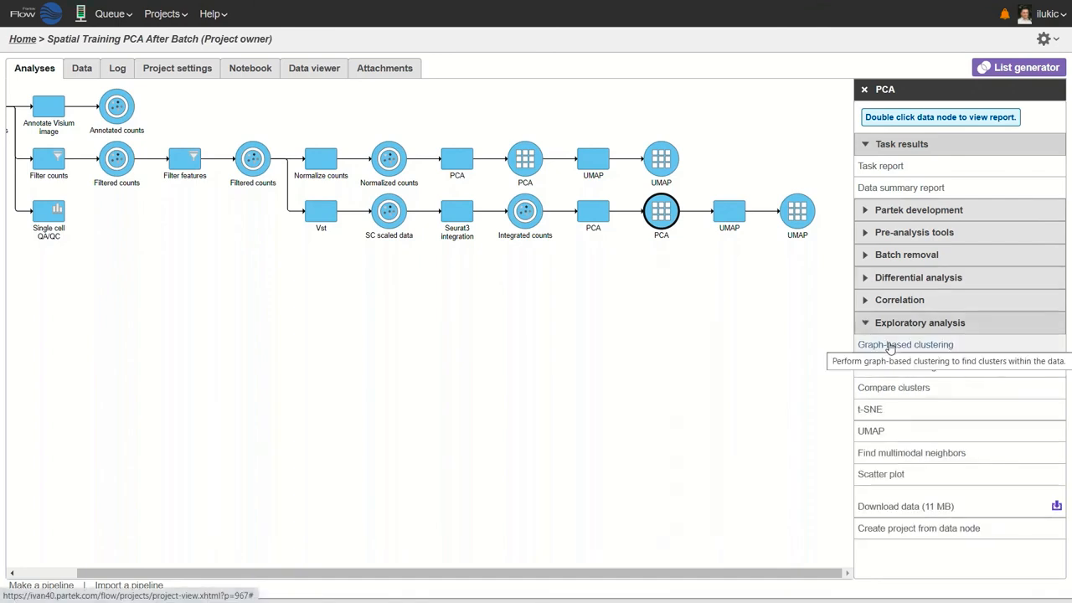
left_click(890, 345)
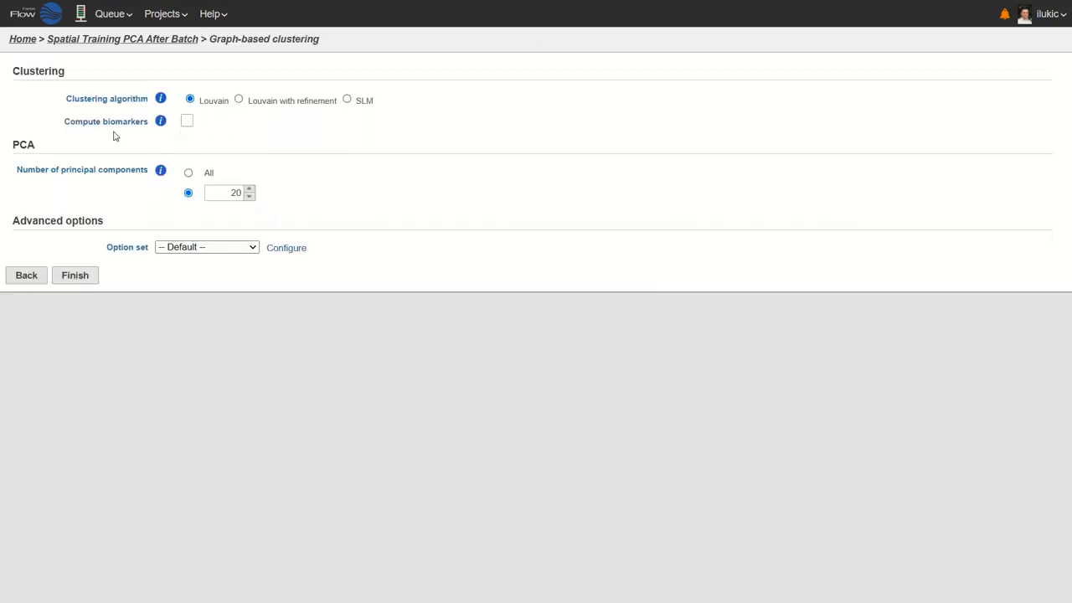
left_click(189, 122)
left_click(75, 279)
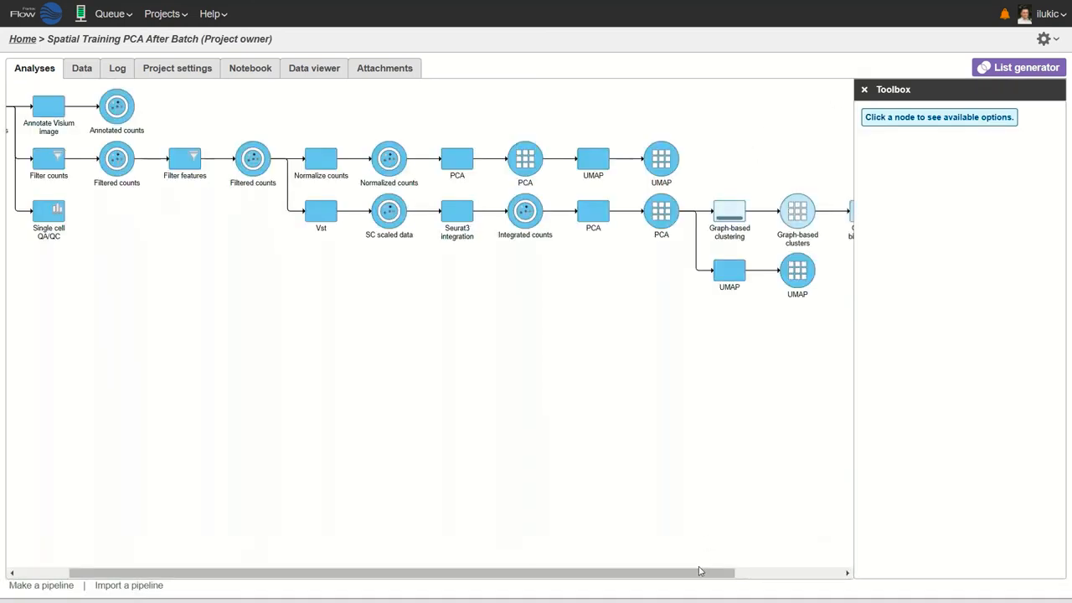
left_click_drag(701, 572, 769, 541)
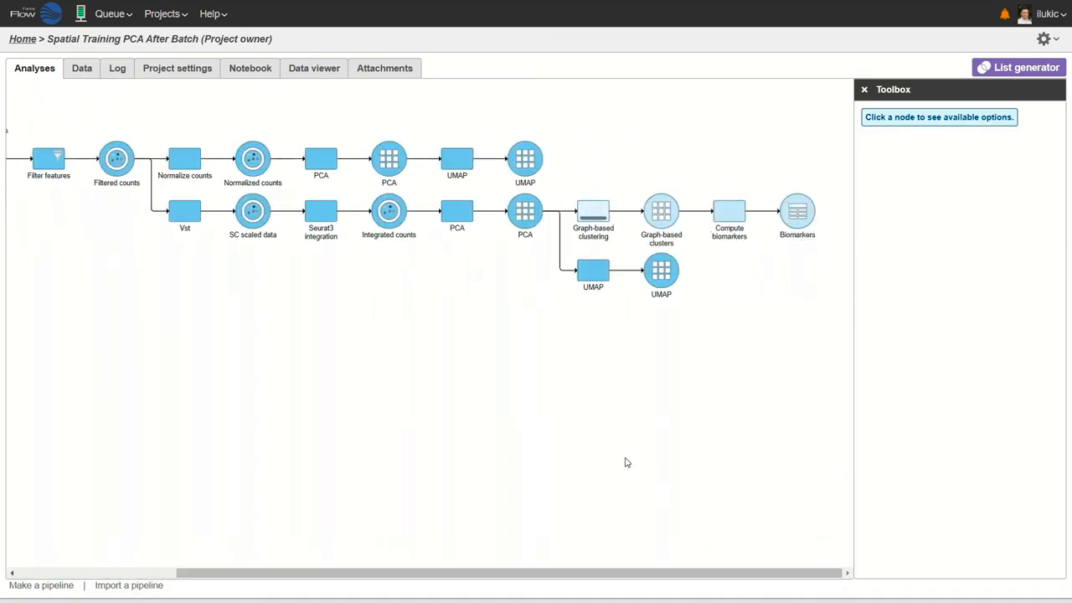
key("XF86AudioLowerVolume")
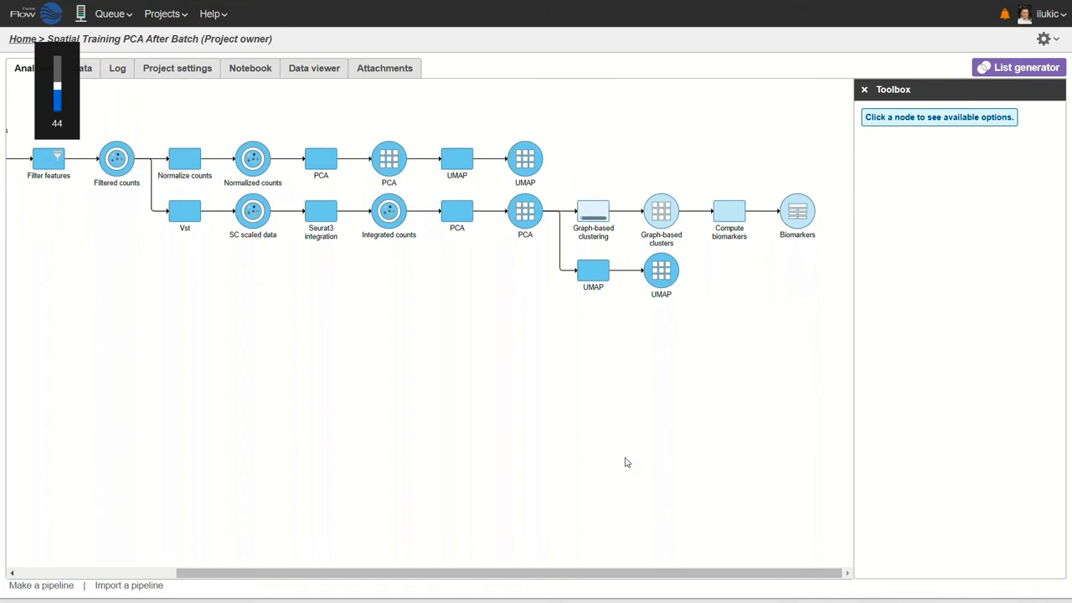
- Open the UMAP computed from the integrated data's PCA and search its data tree for "graph"
double_click(662, 271)
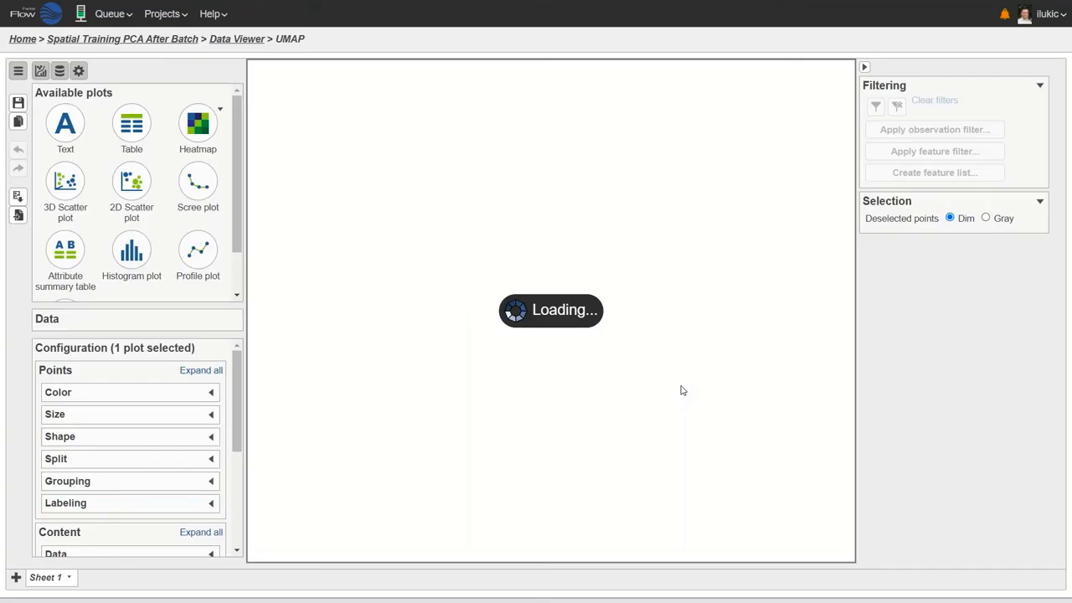
left_click_drag(794, 330, 691, 446)
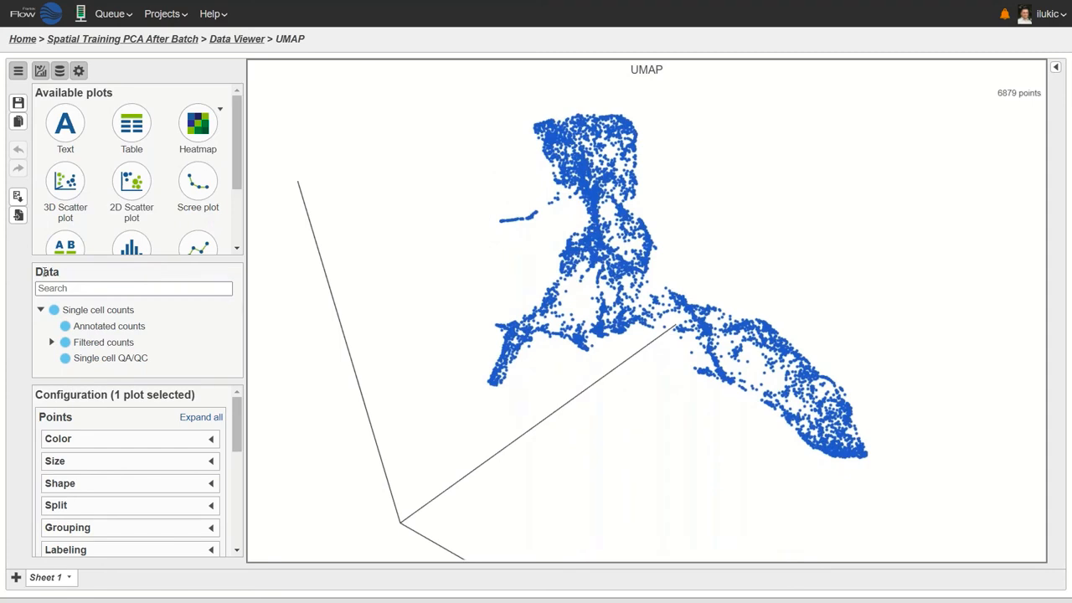
left_click(52, 342)
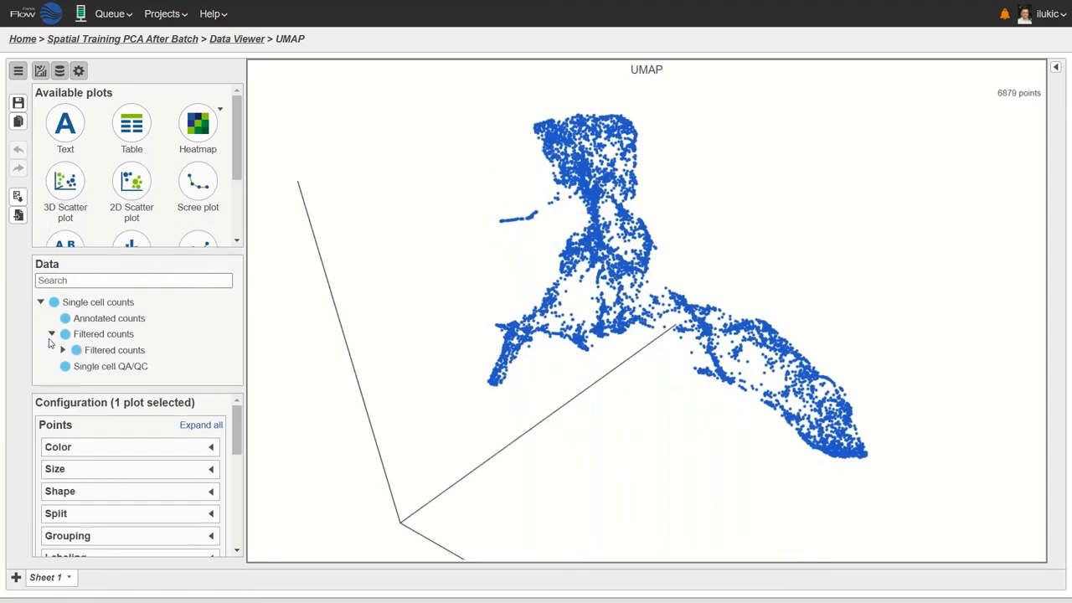
left_click(52, 281)
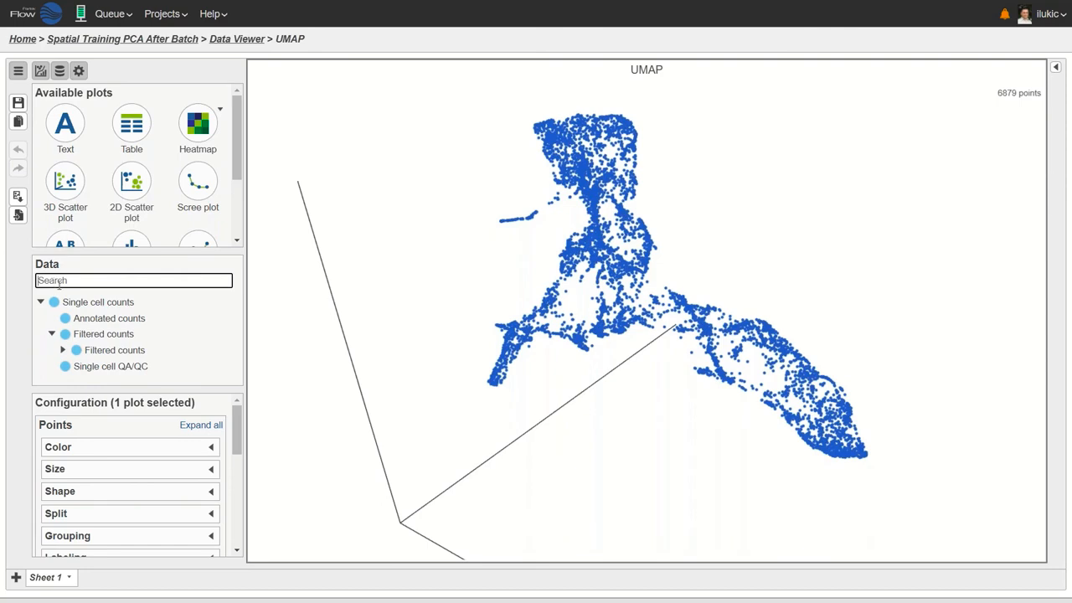
type("gra")
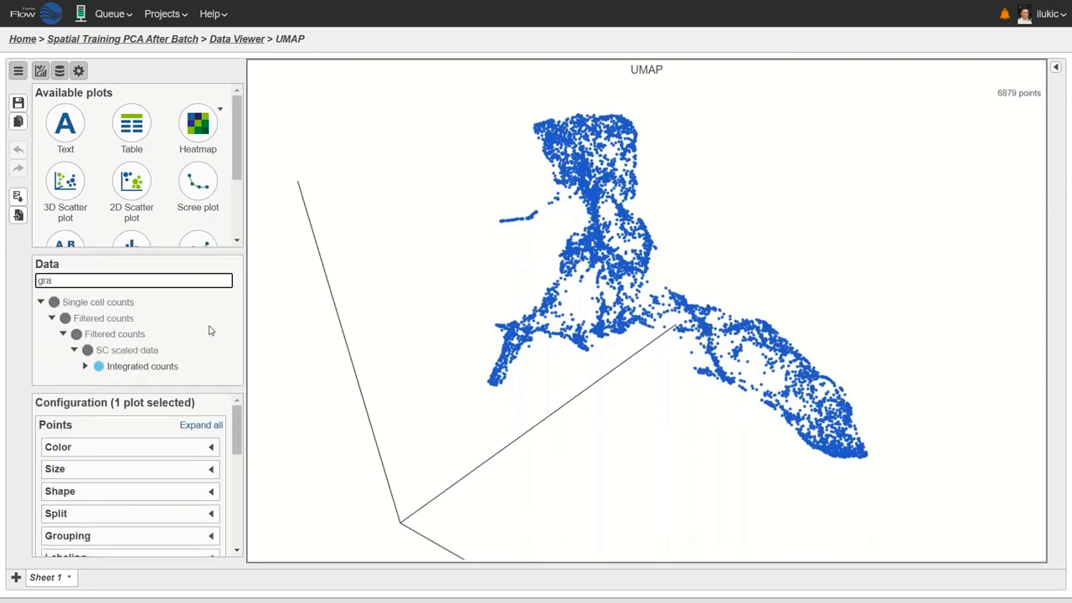
type("ph")
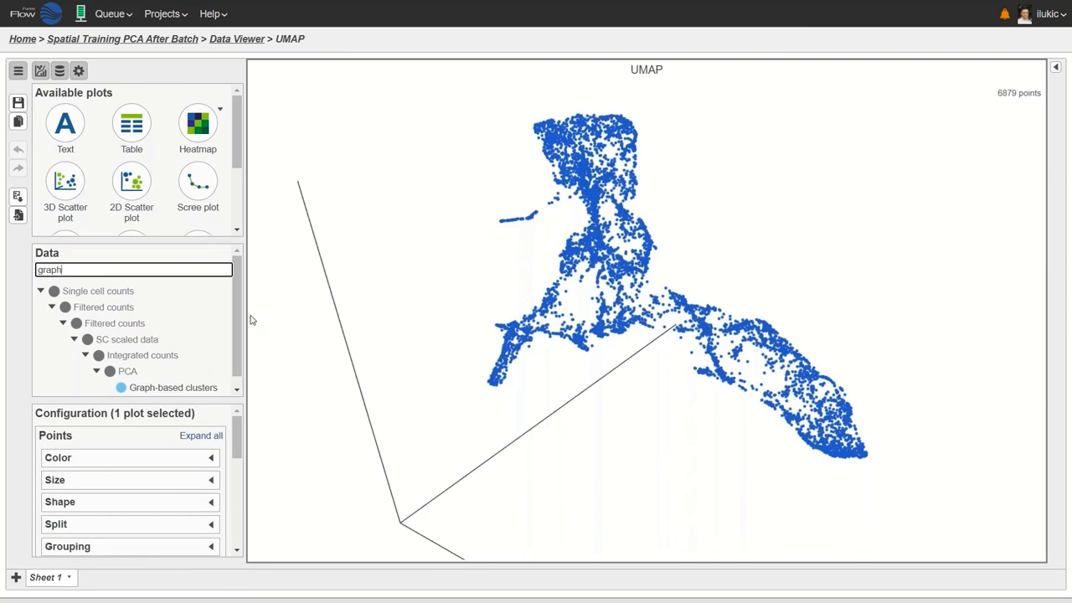
- Color the UMAP points by the Graph-based attribute of the Graph-based clusters data and shrink the legend slightly
left_click_drag(182, 385, 184, 383)
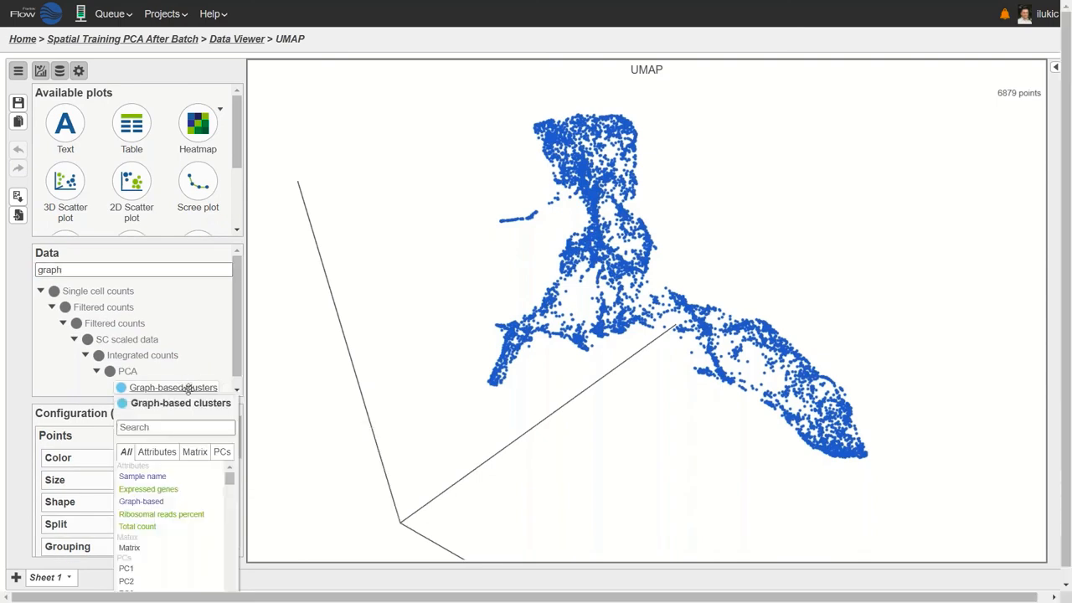
left_click_drag(188, 391, 275, 290)
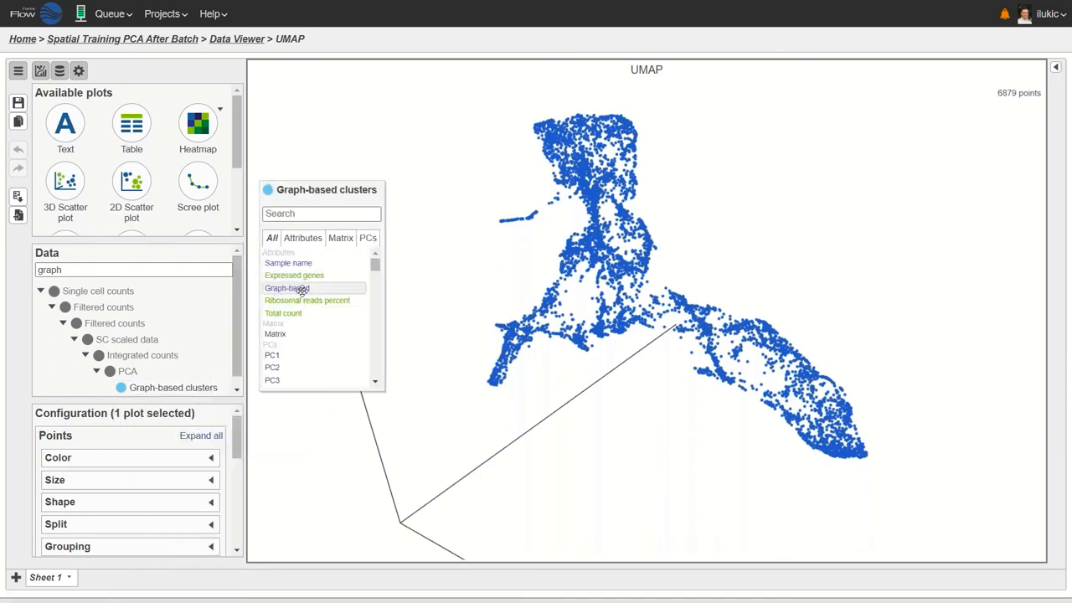
left_click_drag(302, 289, 530, 282)
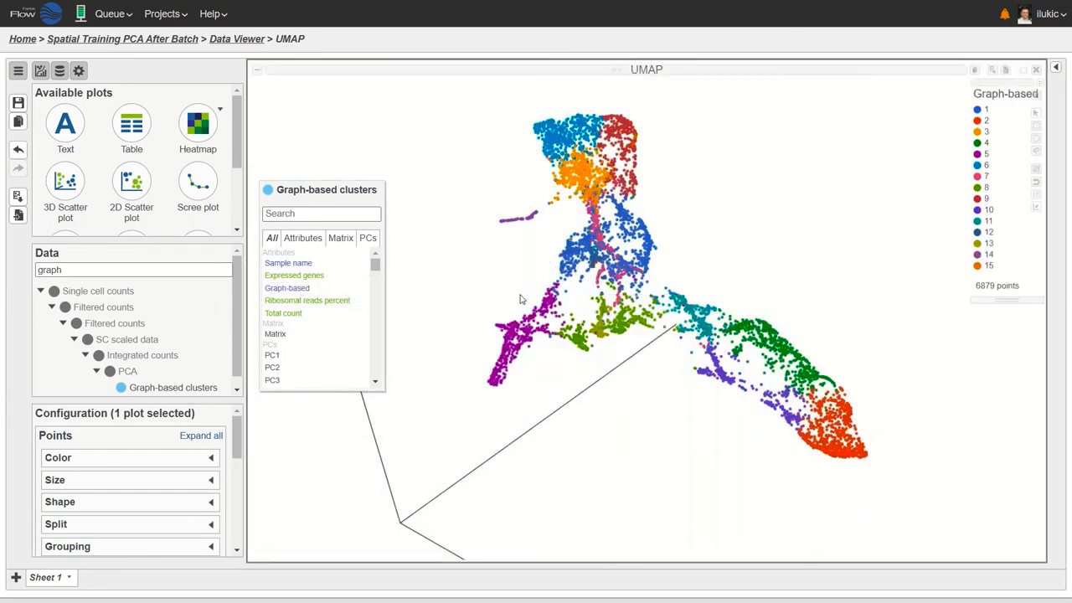
left_click(721, 489)
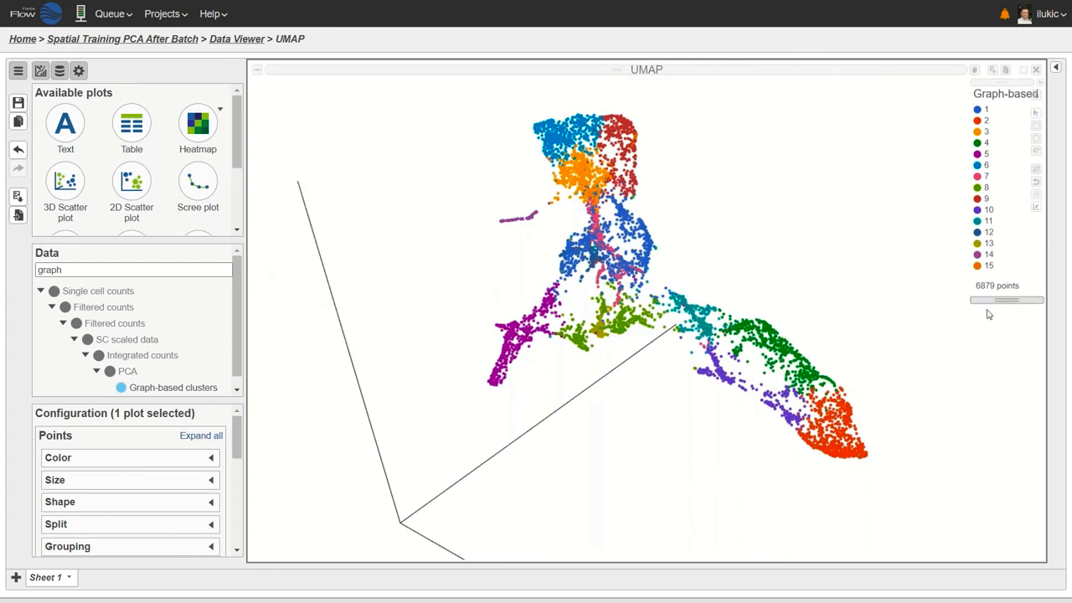
left_click_drag(981, 300, 1017, 281)
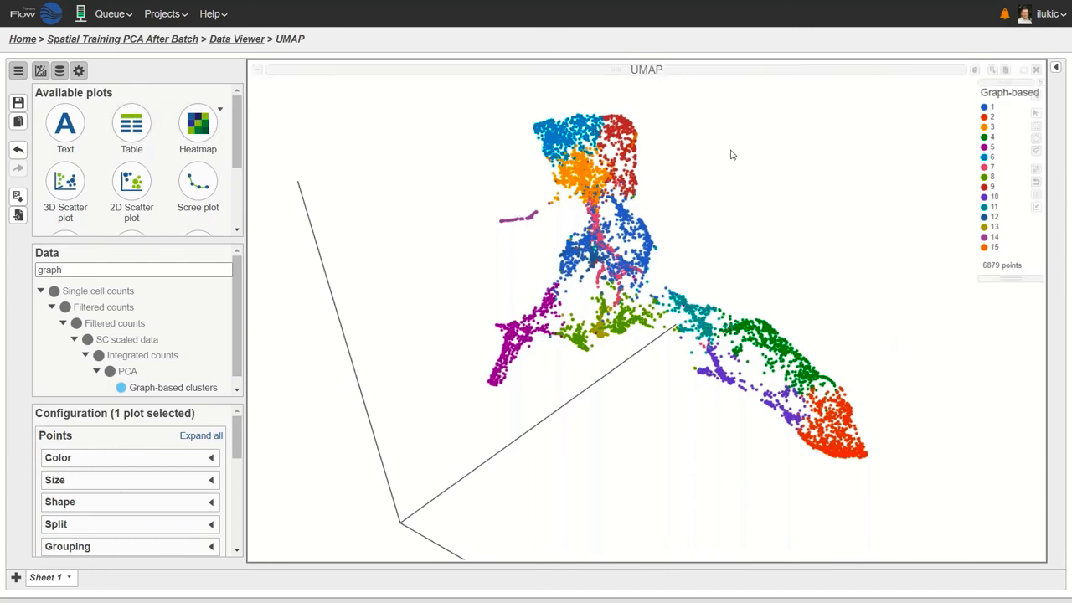
- Add a table of the Biomarkers data below the UMAP and enlarge the plot's share of the sheet
left_click_drag(129, 125, 662, 344)
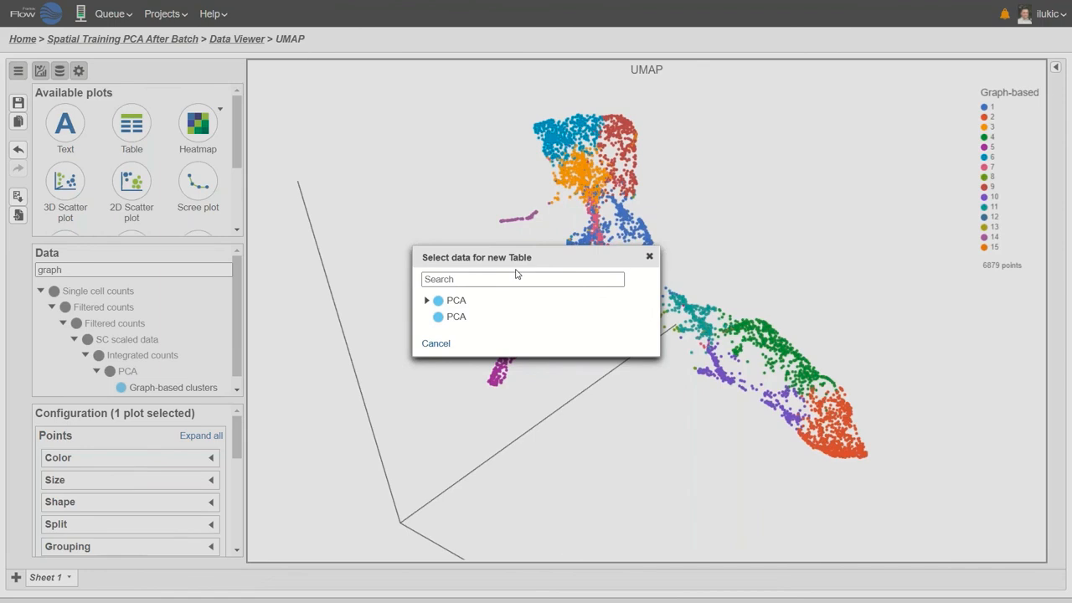
left_click(426, 300)
mouse_move(477, 316)
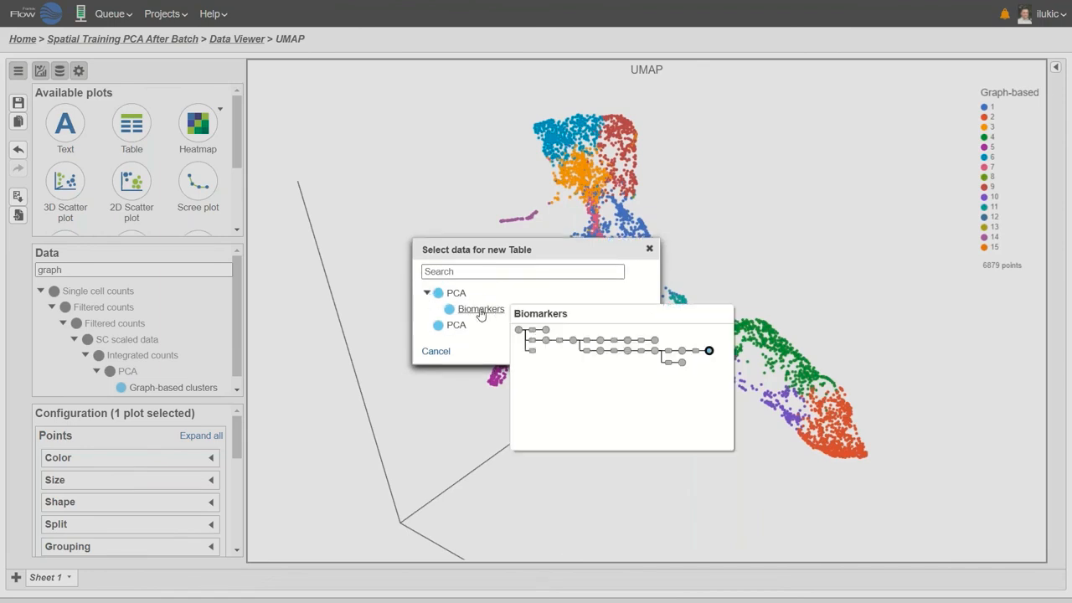
left_click(481, 310)
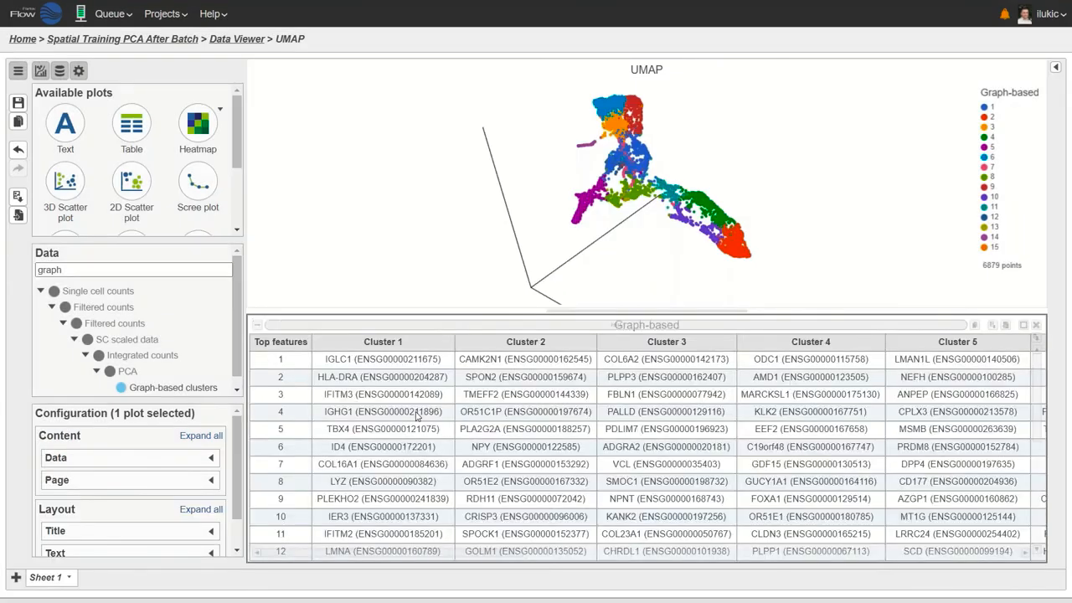
left_click_drag(936, 310, 935, 390)
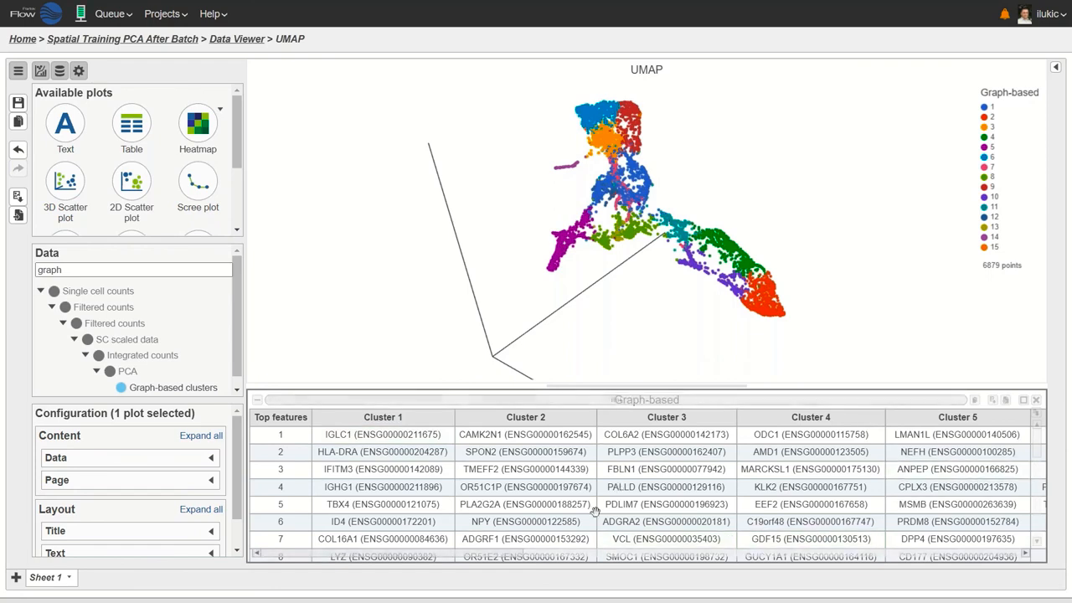
left_click_drag(490, 556, 463, 555)
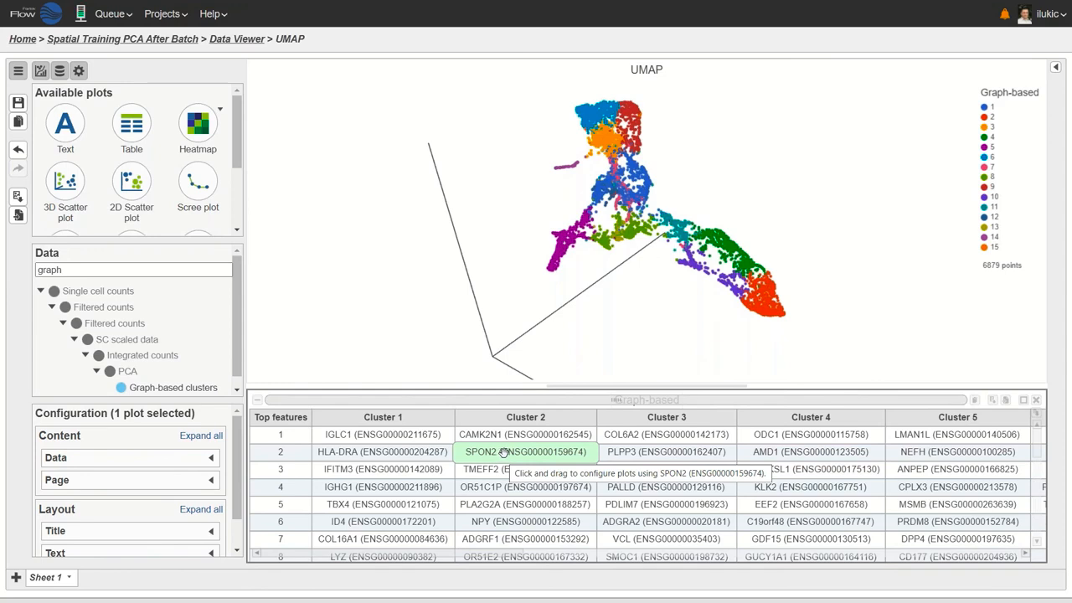
- Color the UMAP by the Cluster 2 biomarker SPON2, move its legend inward, and examine the expression pattern
left_click_drag(505, 453, 552, 184)
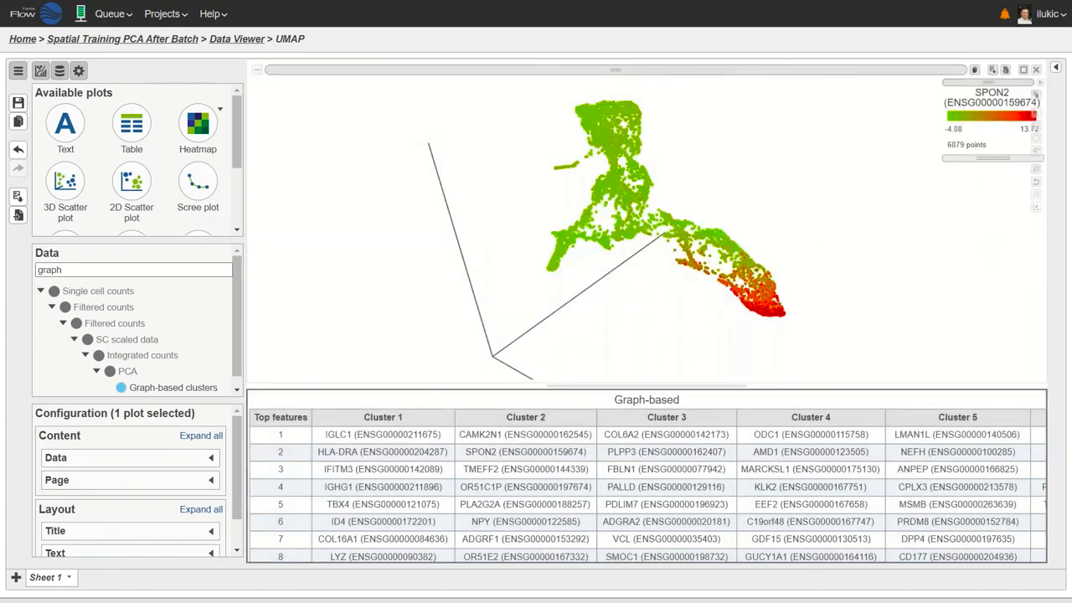
left_click_drag(998, 83, 903, 101)
left_click_drag(826, 287, 727, 347)
scroll(727, 347, "up", 3)
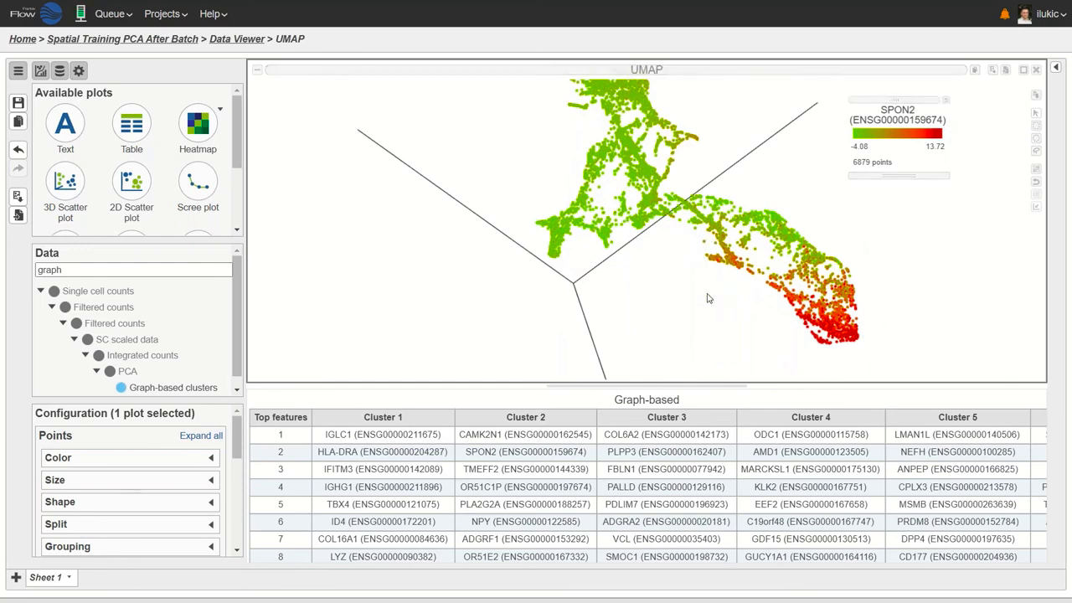
scroll(708, 298, "down", 2)
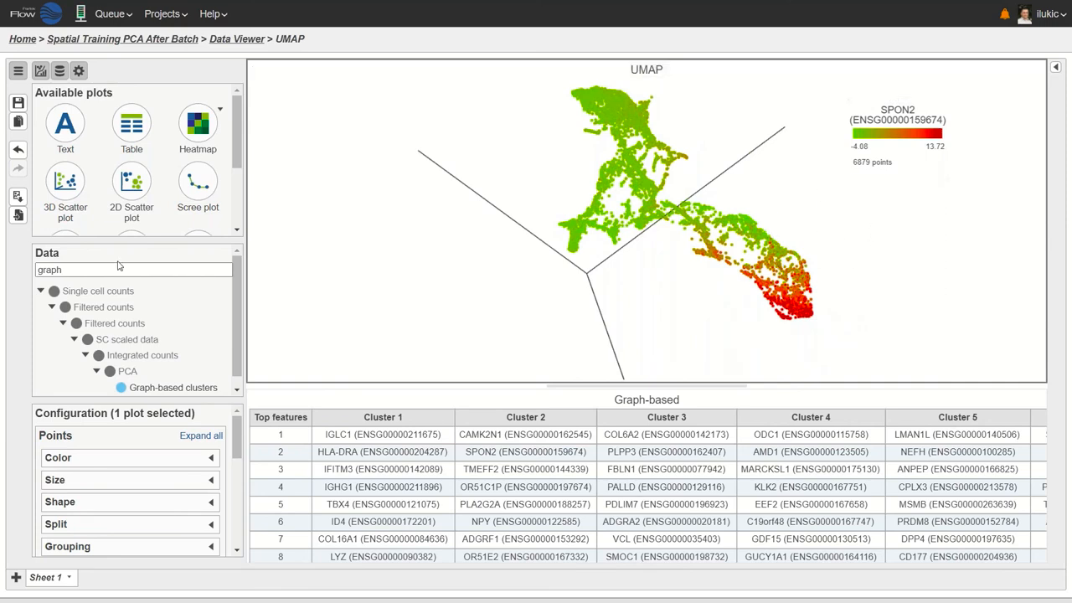
- Split the UMAP by Sample name from the Single cell counts data to compare SPON2 expression, and undo the split
double_click(48, 270)
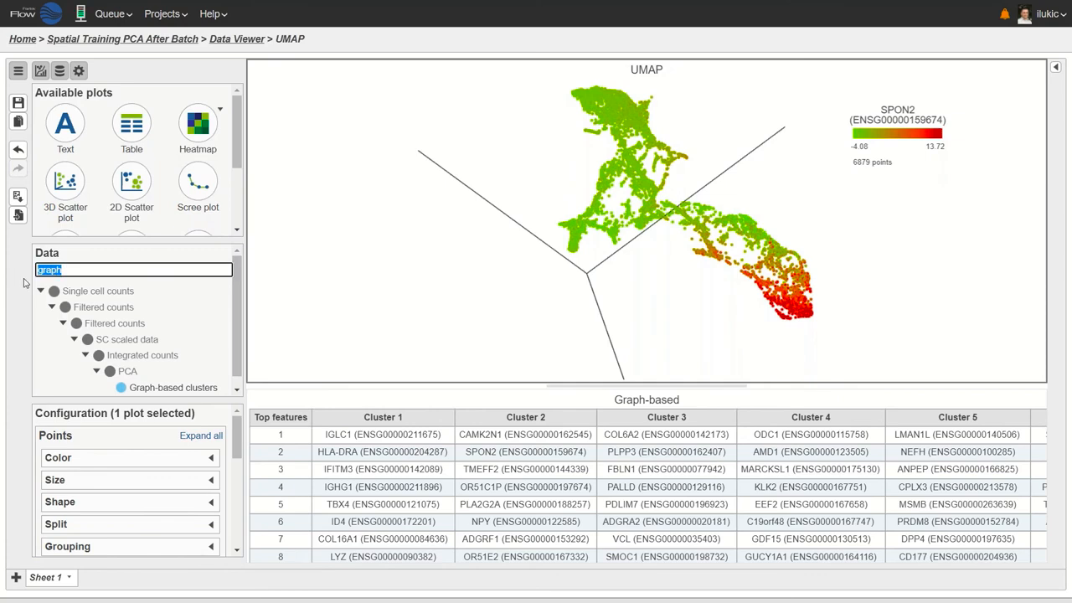
key("BackSpace")
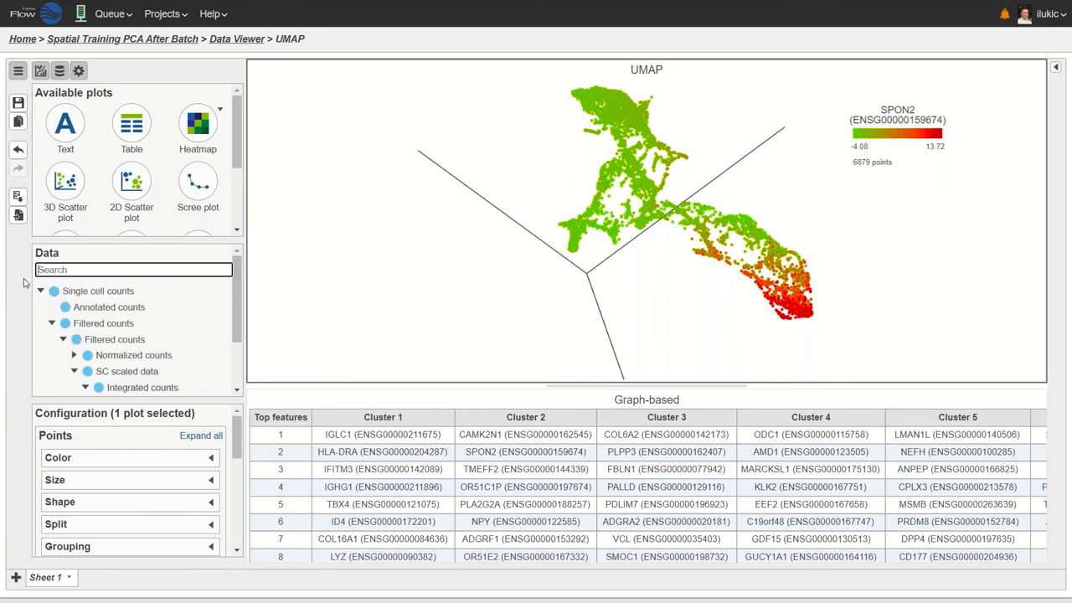
left_click(99, 293)
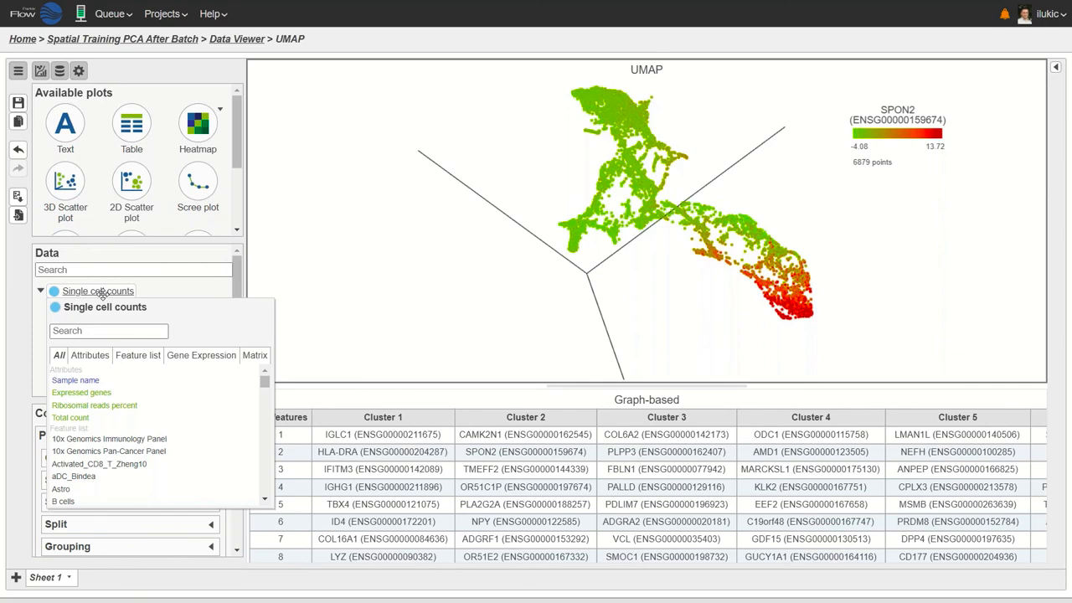
left_click_drag(166, 308, 369, 164)
left_click_drag(279, 236, 778, 190)
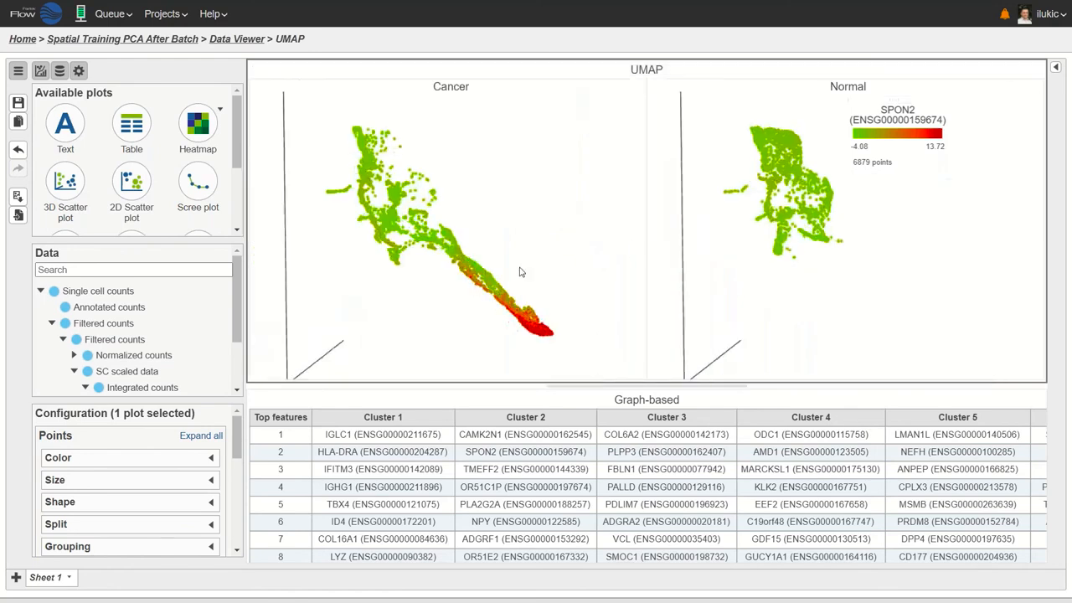
left_click_drag(475, 310, 486, 294)
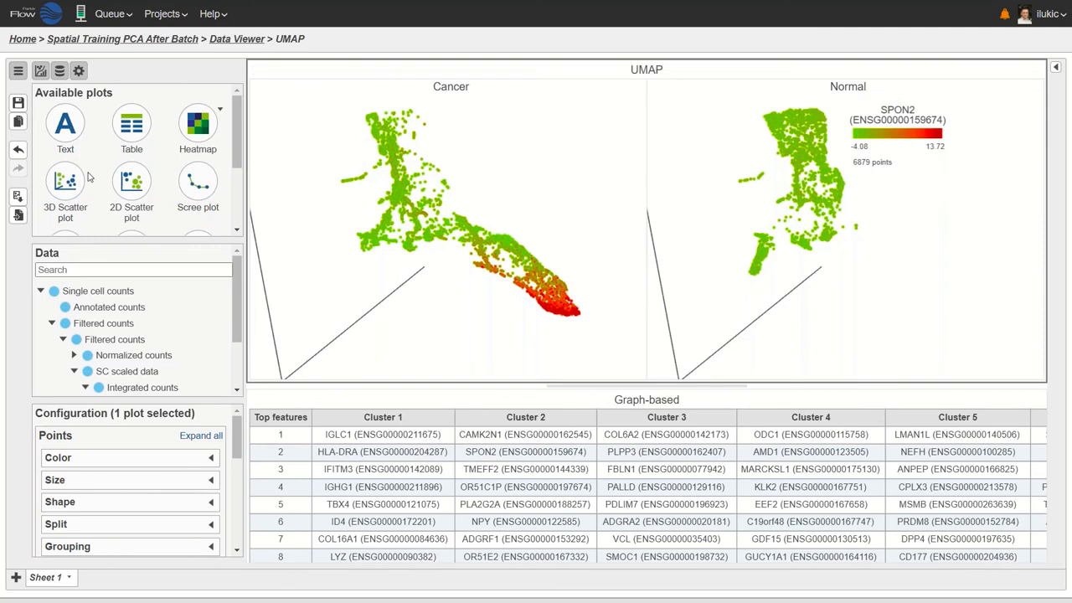
left_click(16, 151)
left_click_drag(733, 242, 622, 334)
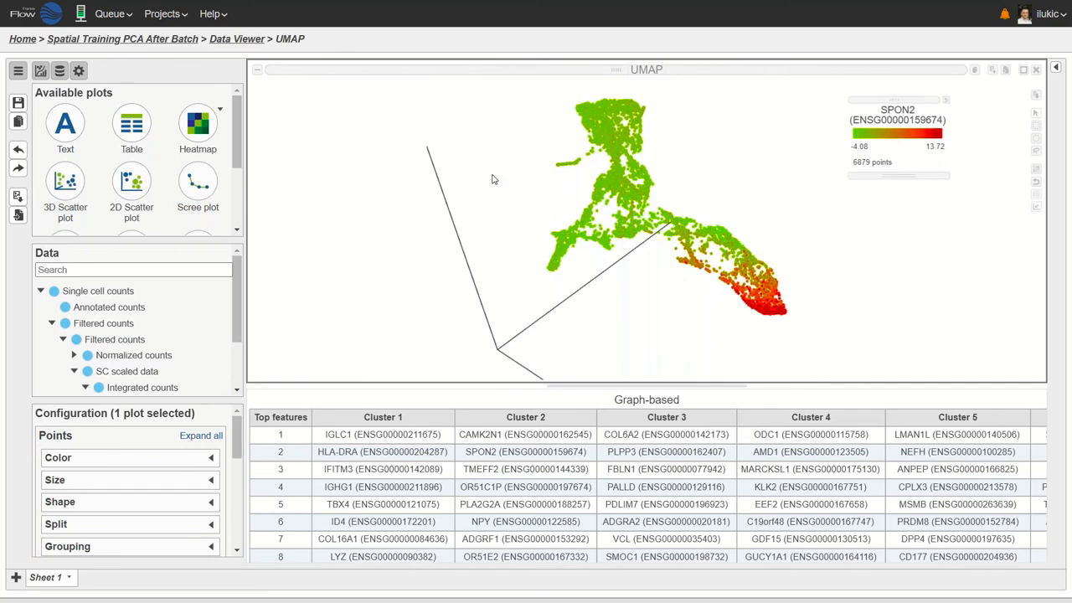
- Leave the UMAP session without saving and open the Tissue slices session with the filtering and selection options collapsed
left_click(245, 42)
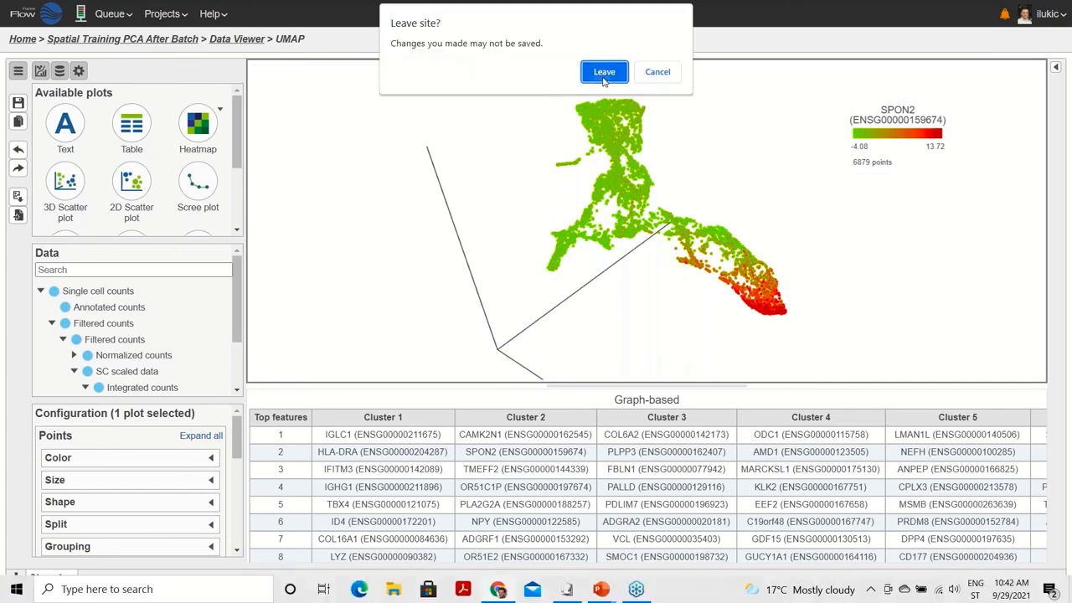
left_click(602, 72)
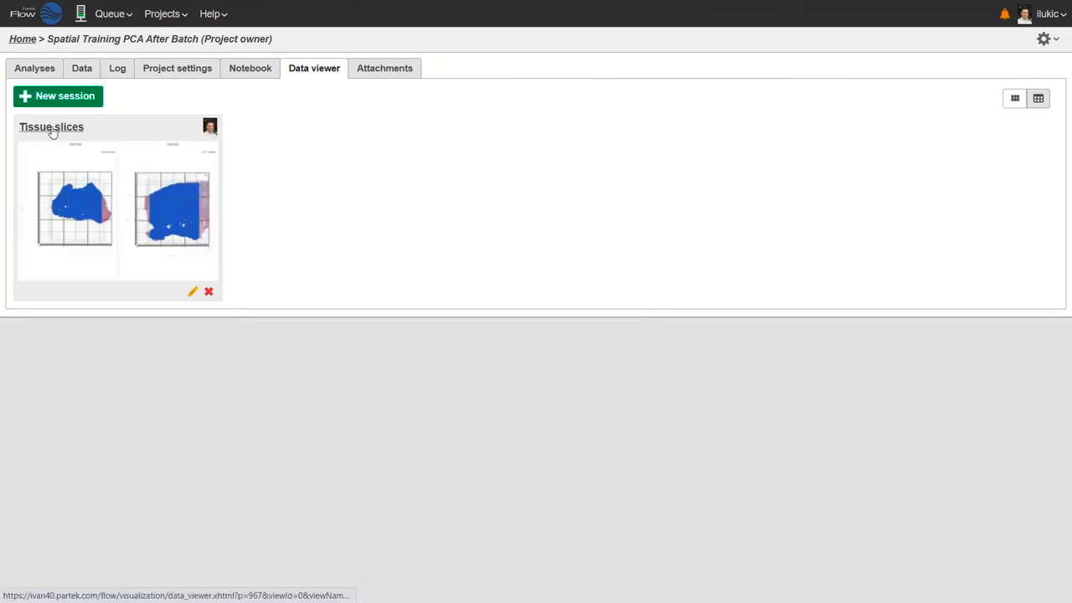
left_click(52, 129)
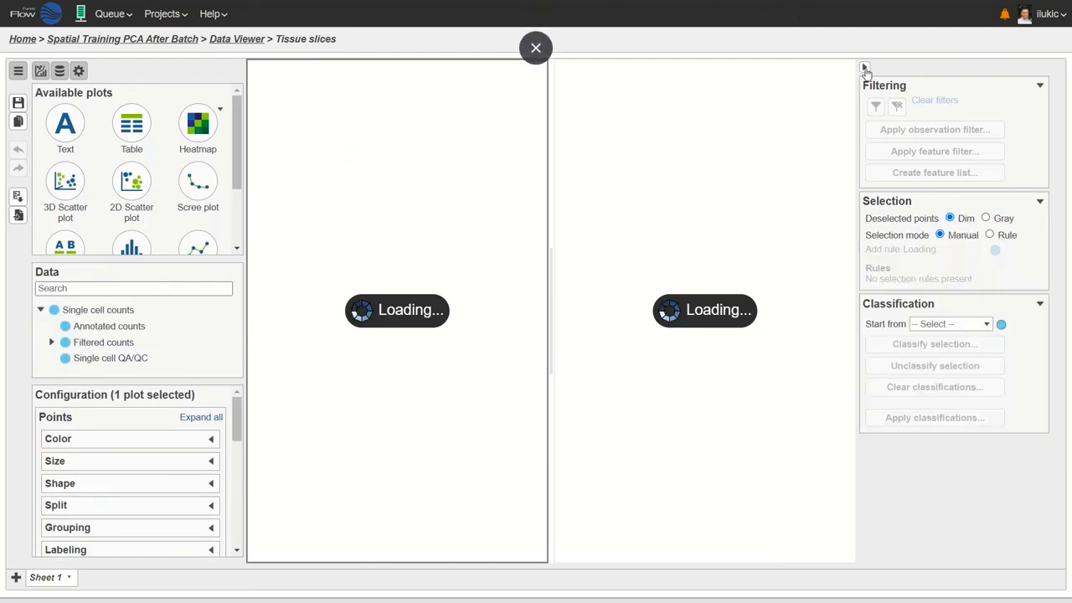
left_click(863, 69)
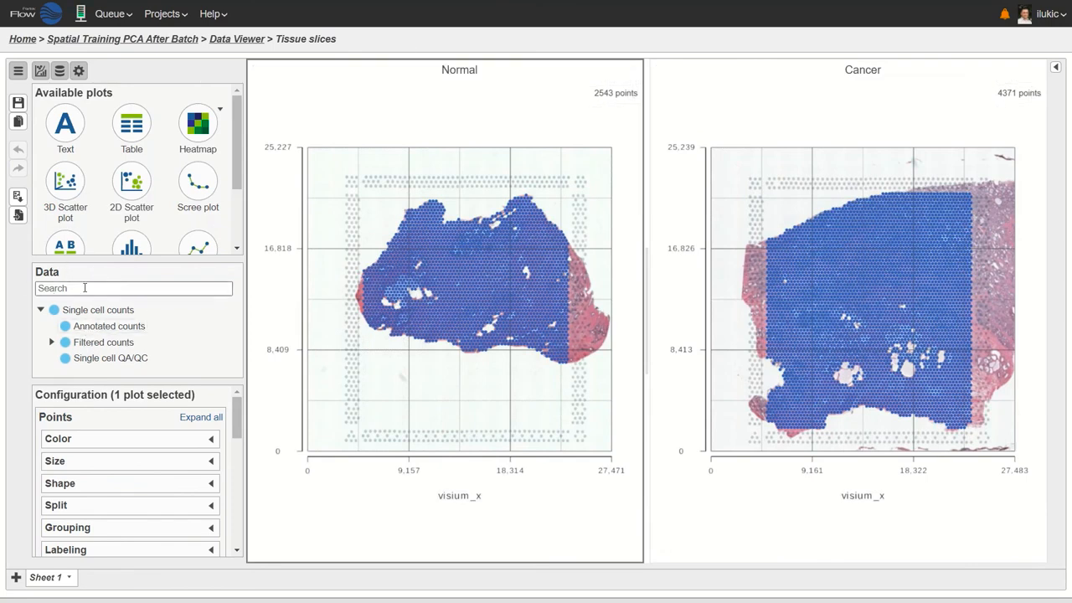
- Color both the Normal and Cancer tissue plots by SPON2 gene expression from the Integrated counts data
left_click(69, 287)
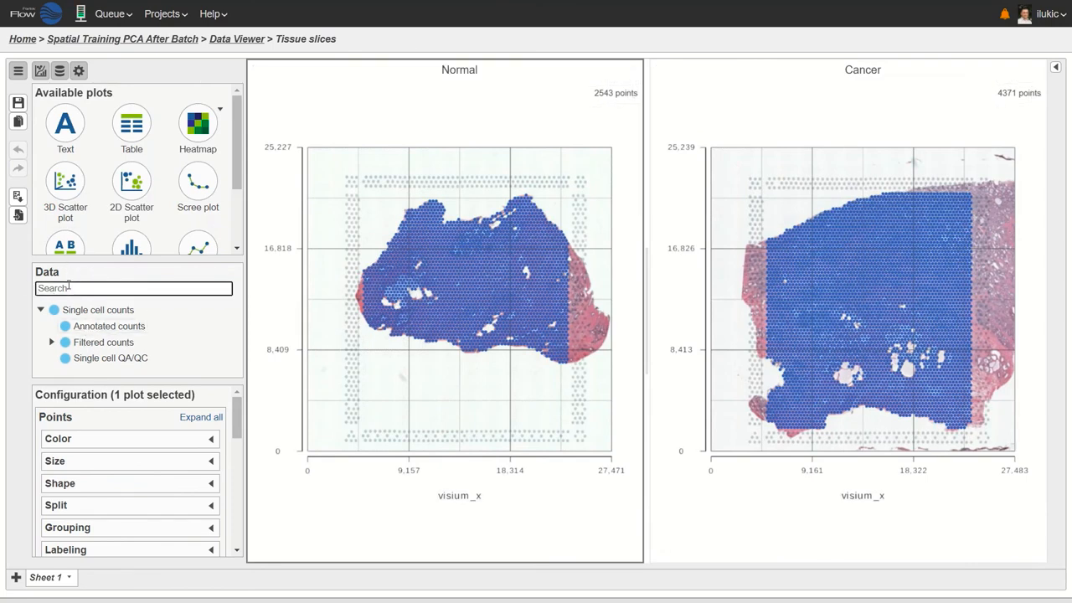
type("in")
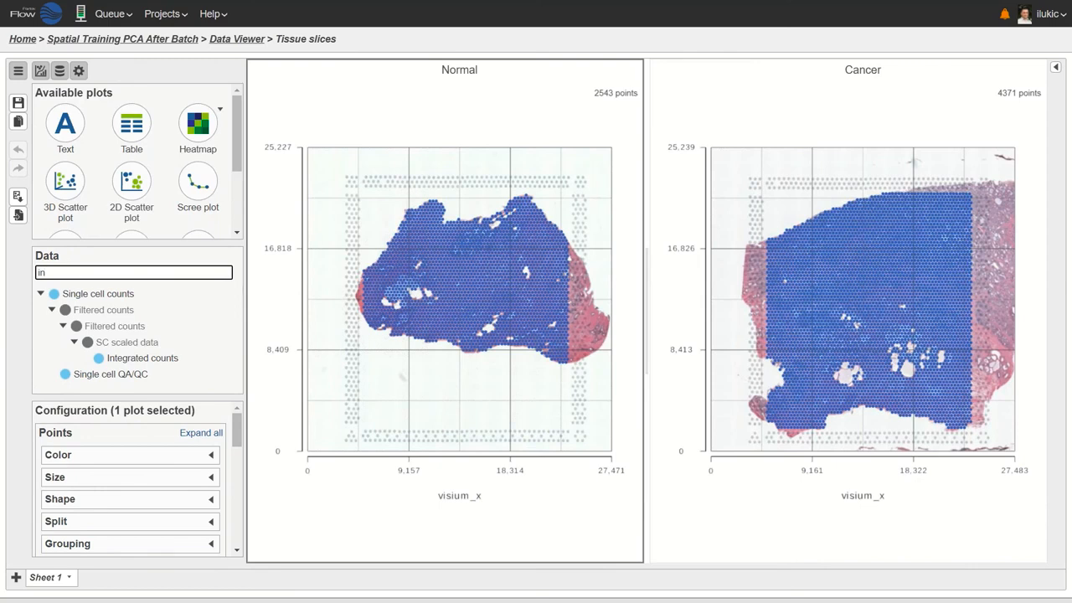
left_click(168, 359)
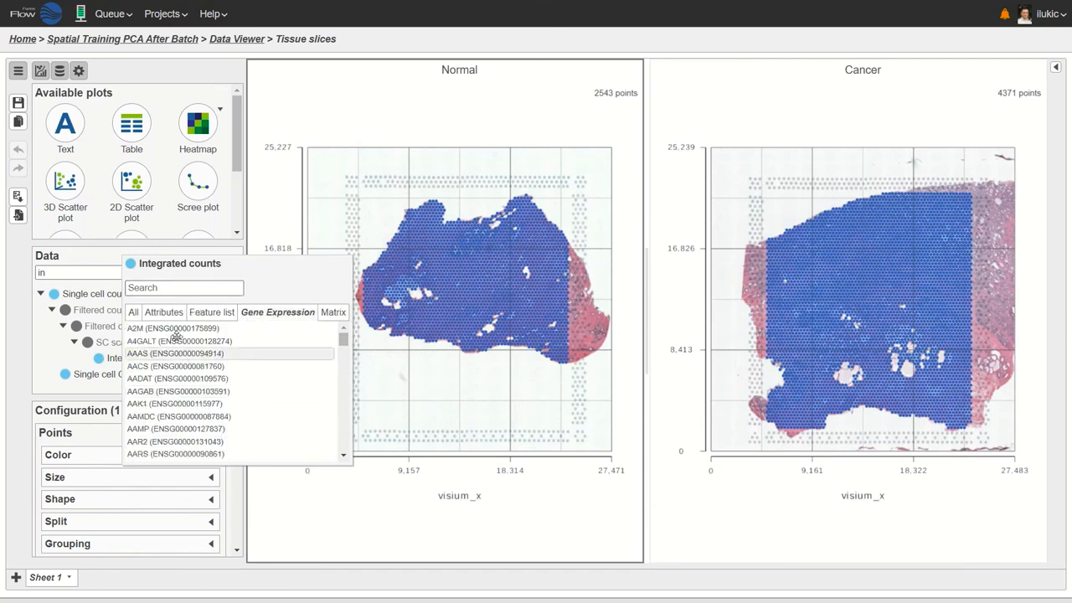
left_click(161, 287)
type("spon")
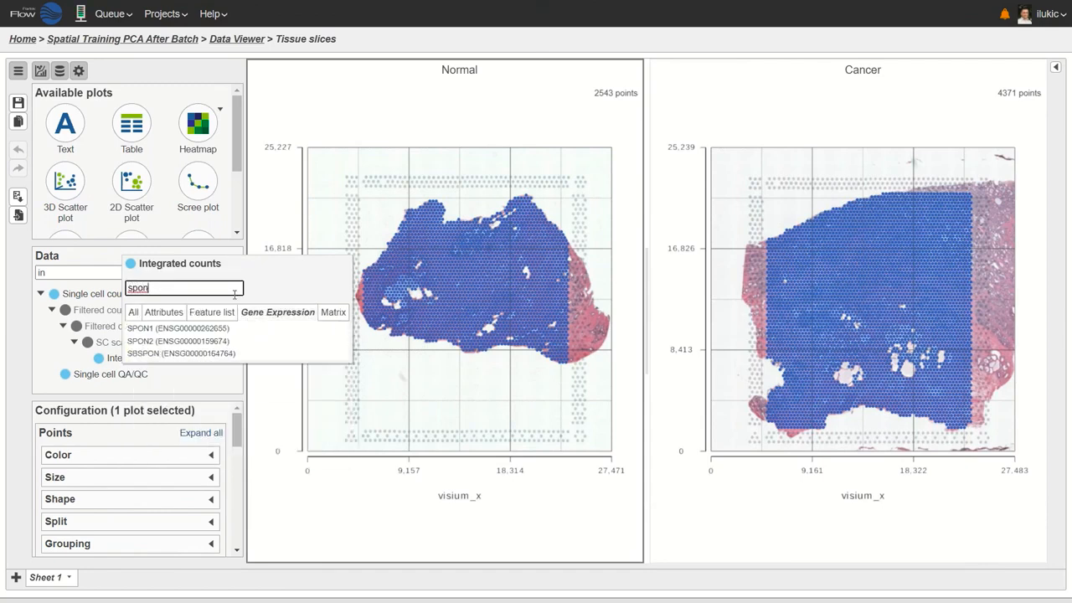
left_click_drag(208, 341, 378, 276)
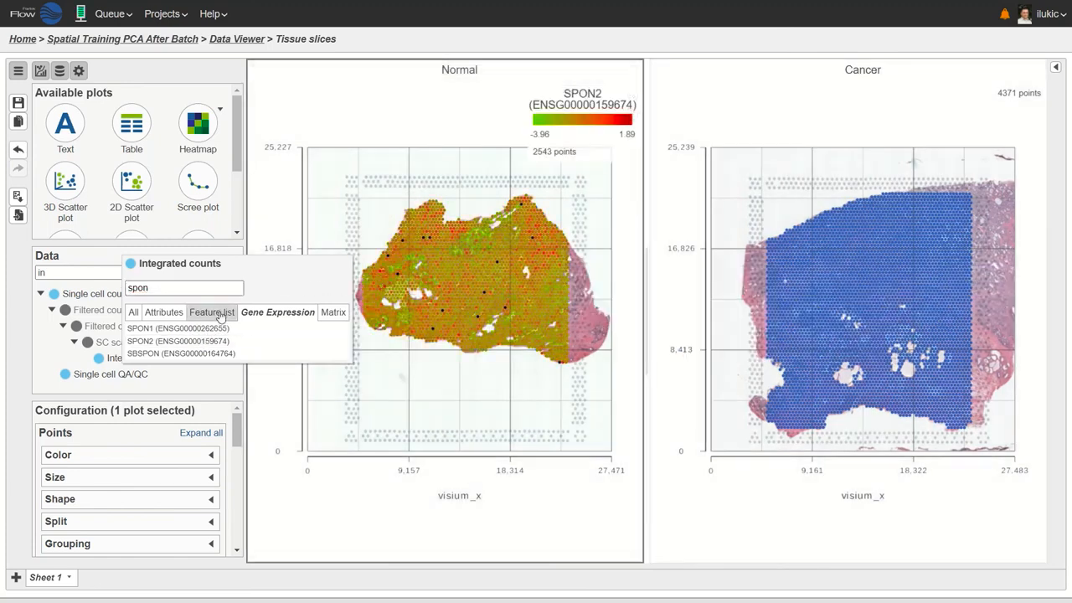
left_click_drag(166, 339, 741, 280)
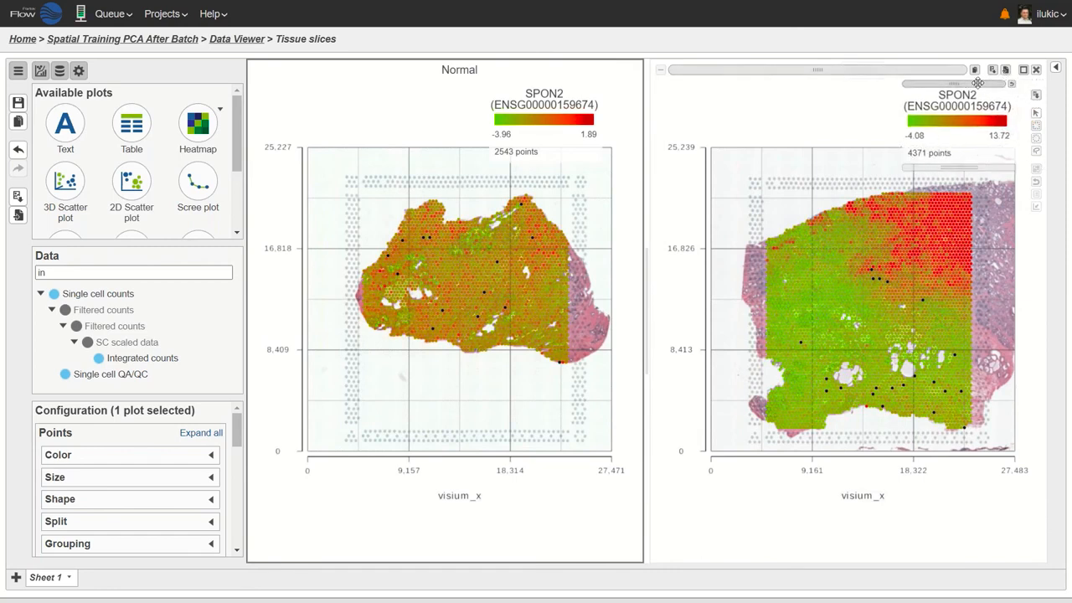
- Enable the maximum color range override on the Cancer and Normal plots, and set the Normal plot's SPON2 maximum to 13.7
left_click(978, 83)
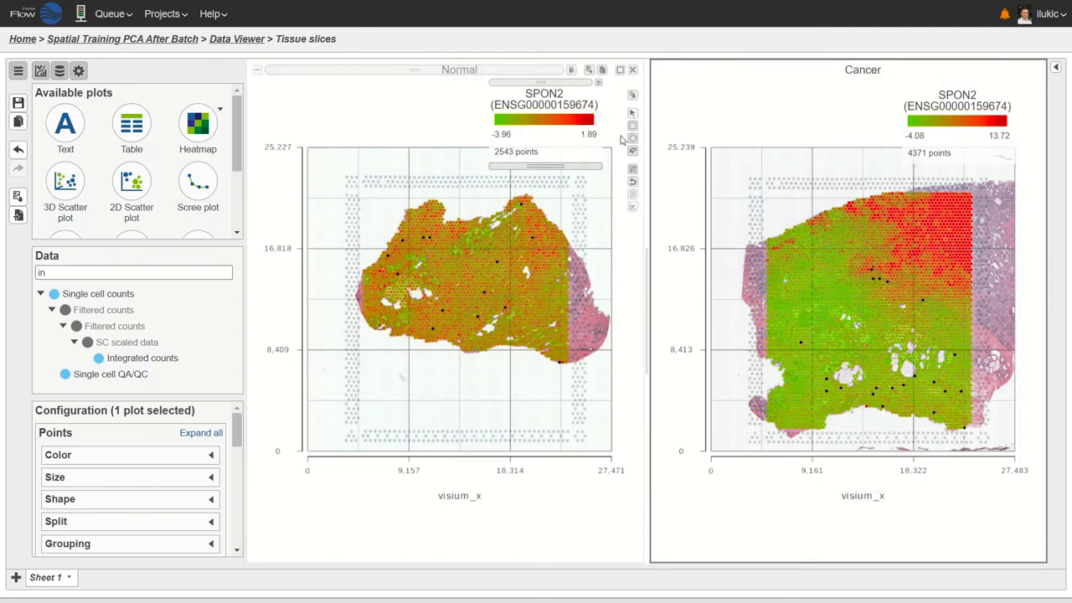
left_click(216, 457)
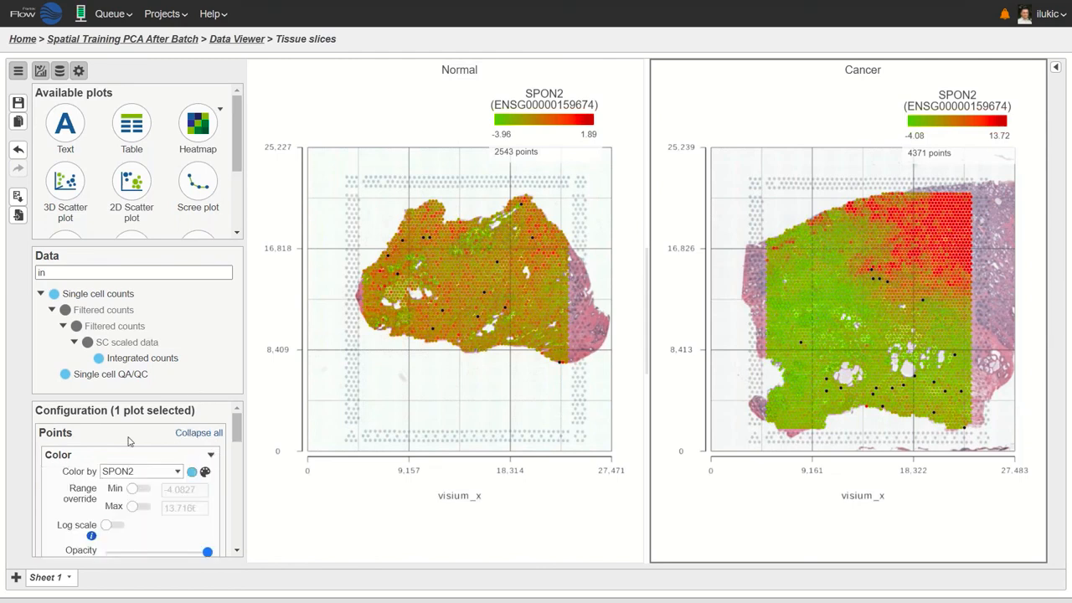
left_click(138, 508)
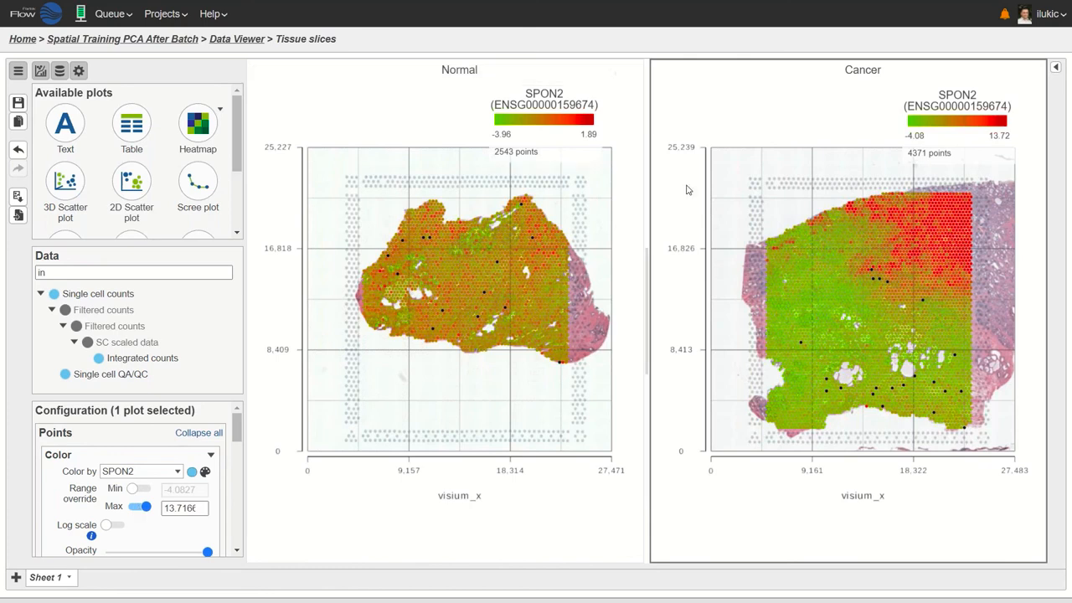
left_click(332, 106)
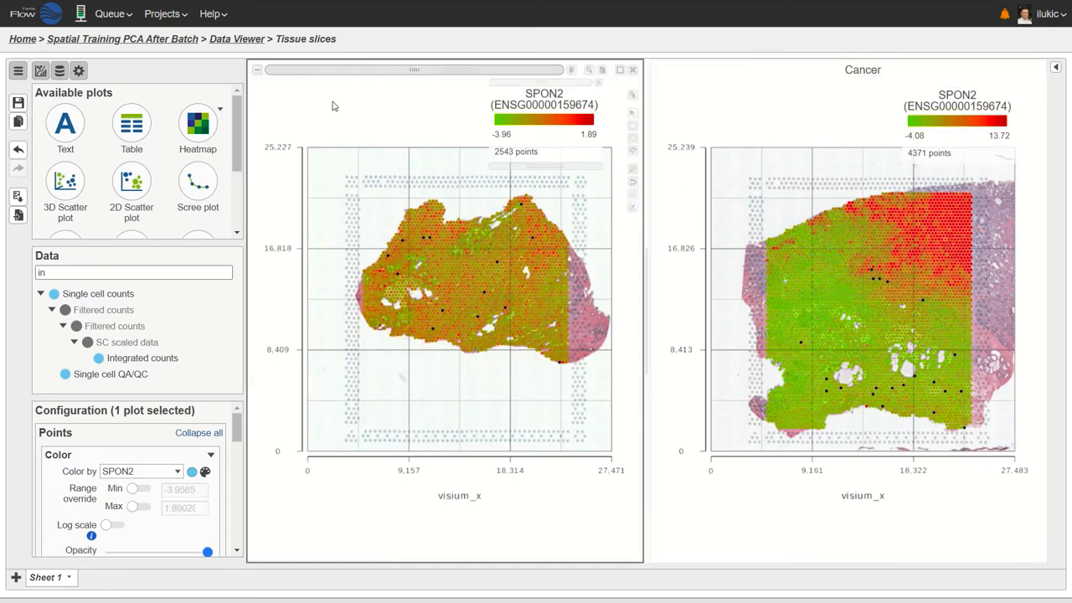
left_click(136, 507)
double_click(179, 508)
type("1")
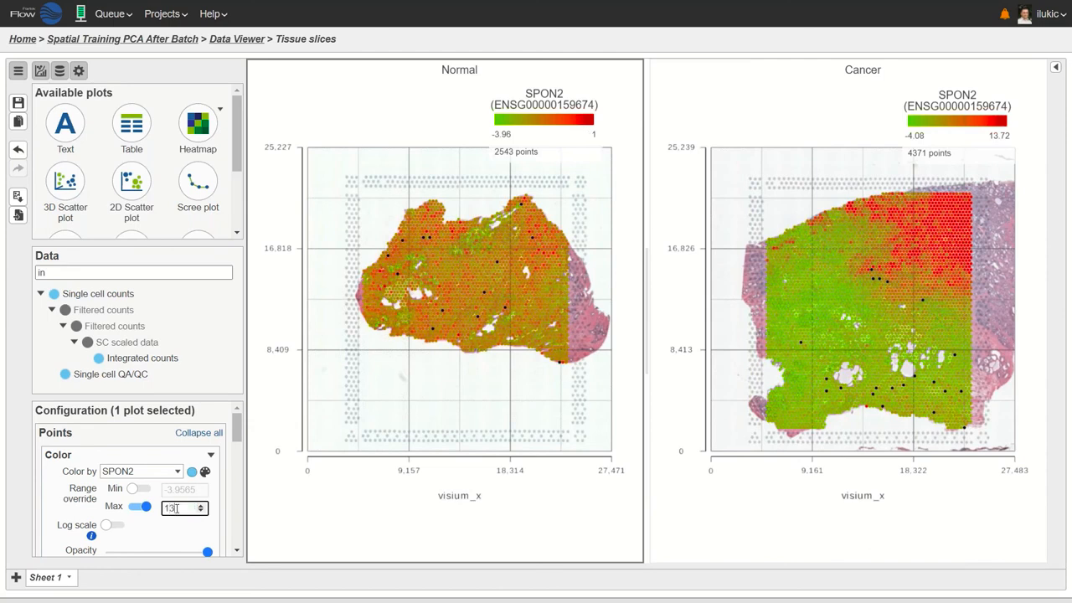
type("3")
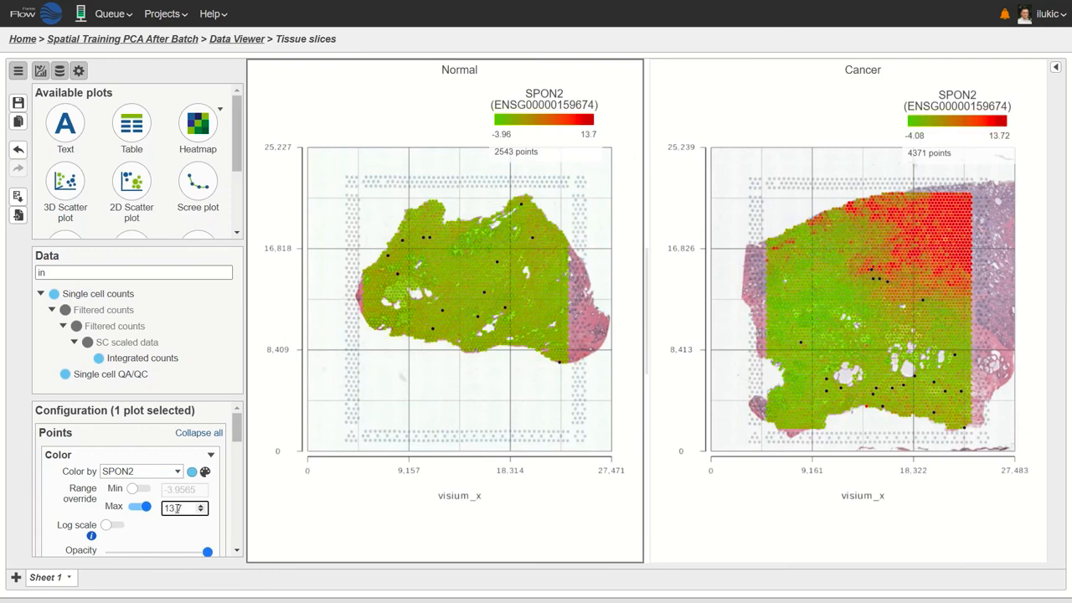
left_click(383, 531)
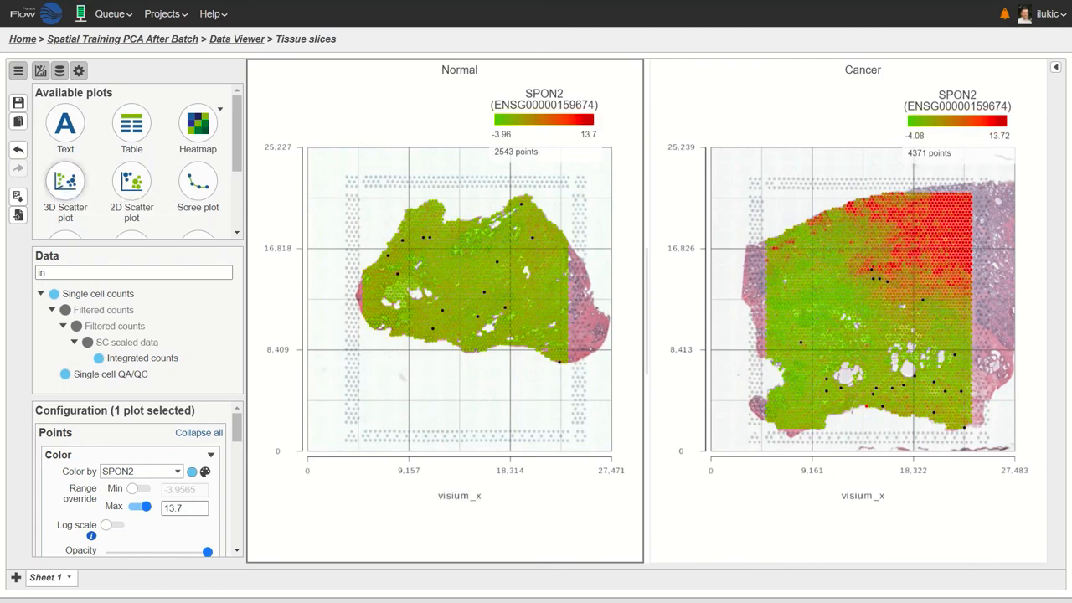
- Add a 3D scatter plot of the UMAP from Integrated counts beside the Cancer plot, and narrow the Normal plot
left_click_drag(66, 186, 943, 313)
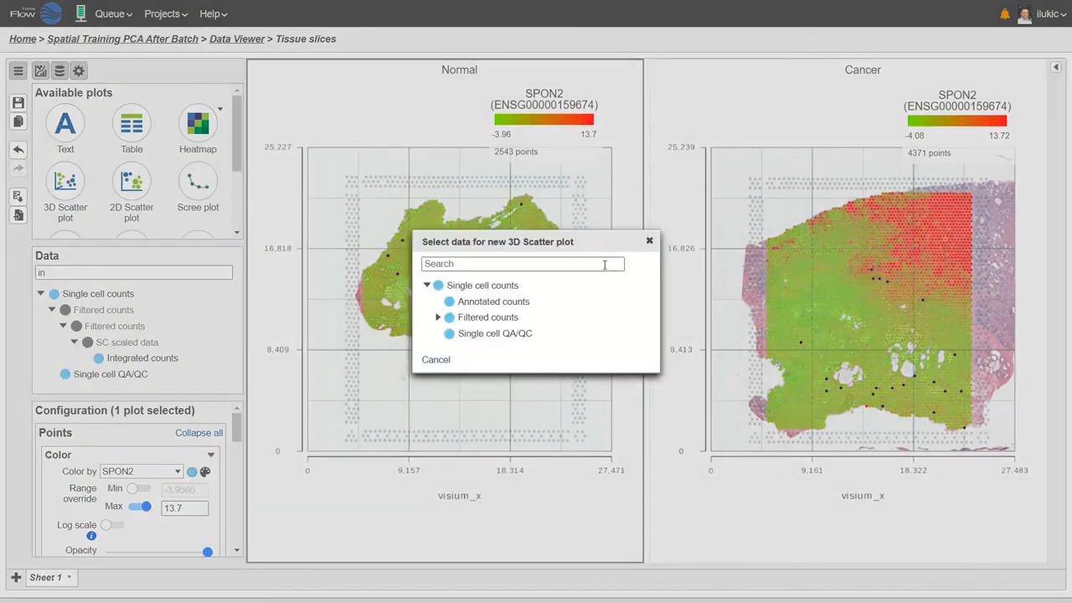
left_click(540, 264)
type("uma")
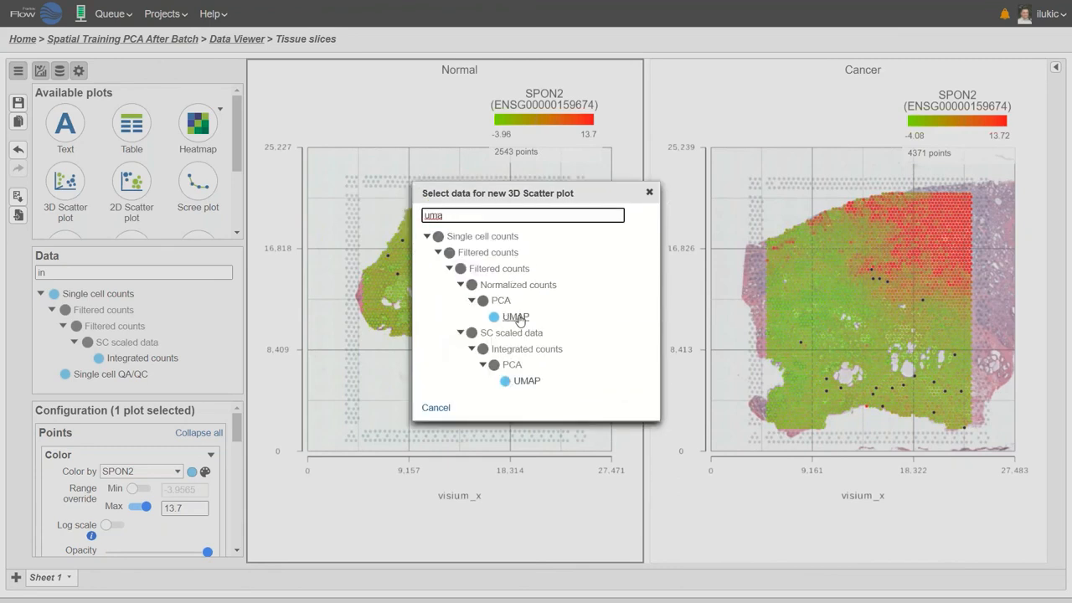
mouse_move(519, 320)
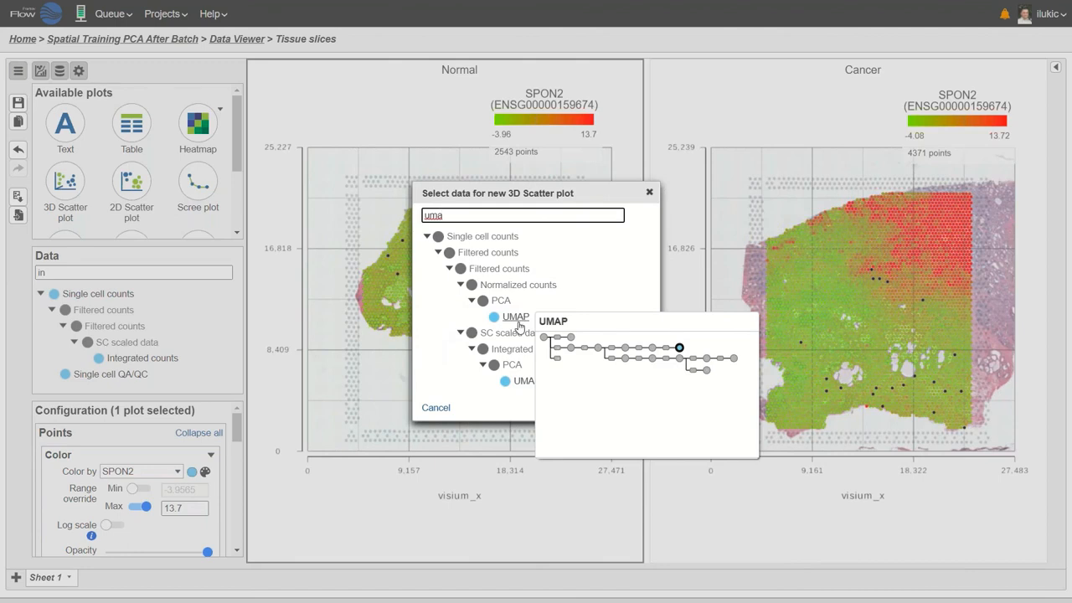
mouse_move(536, 387)
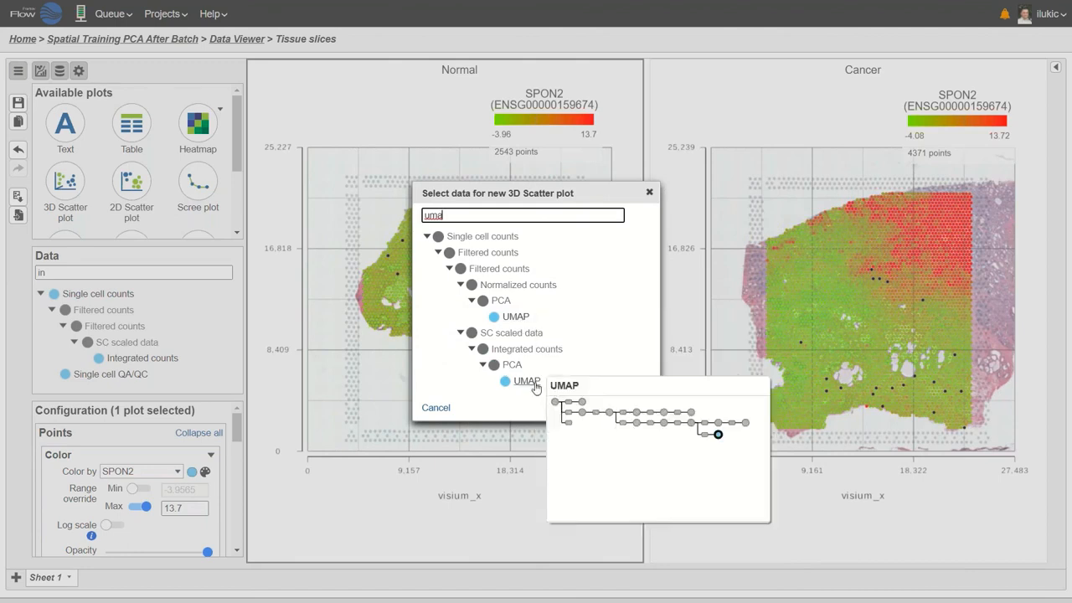
left_click(534, 385)
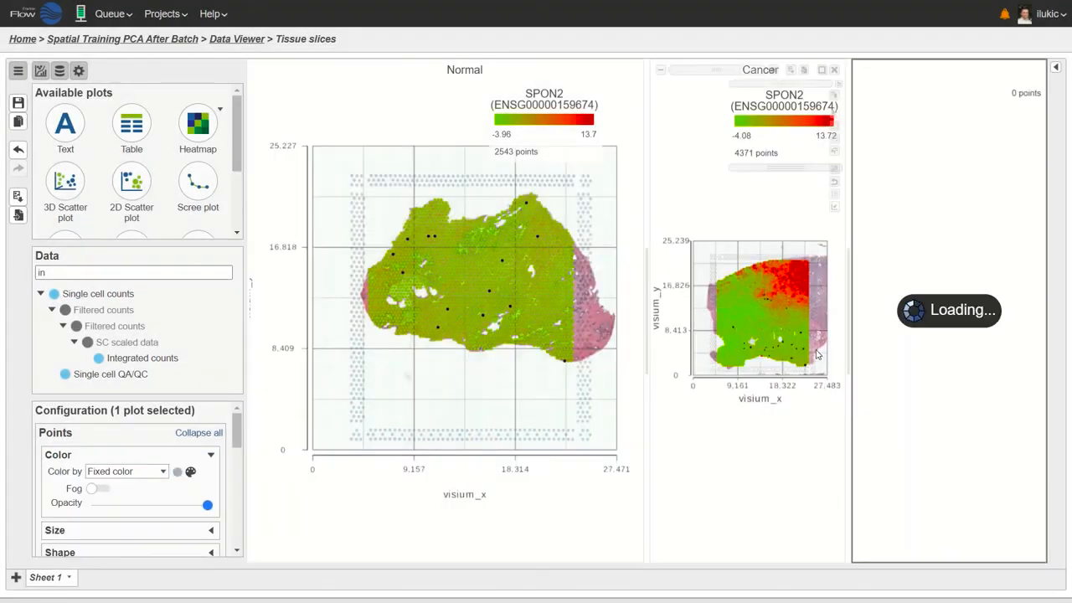
left_click_drag(644, 274, 531, 318)
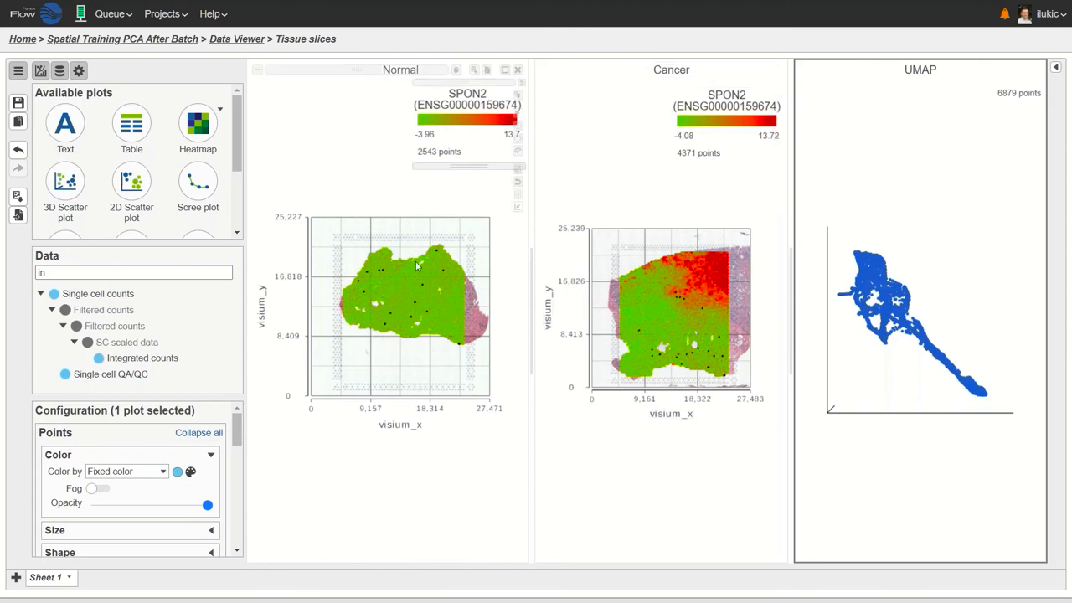
- Color the UMAP by the Graph-based attribute from the Graph-based clusters data and hide its legend
double_click(40, 273)
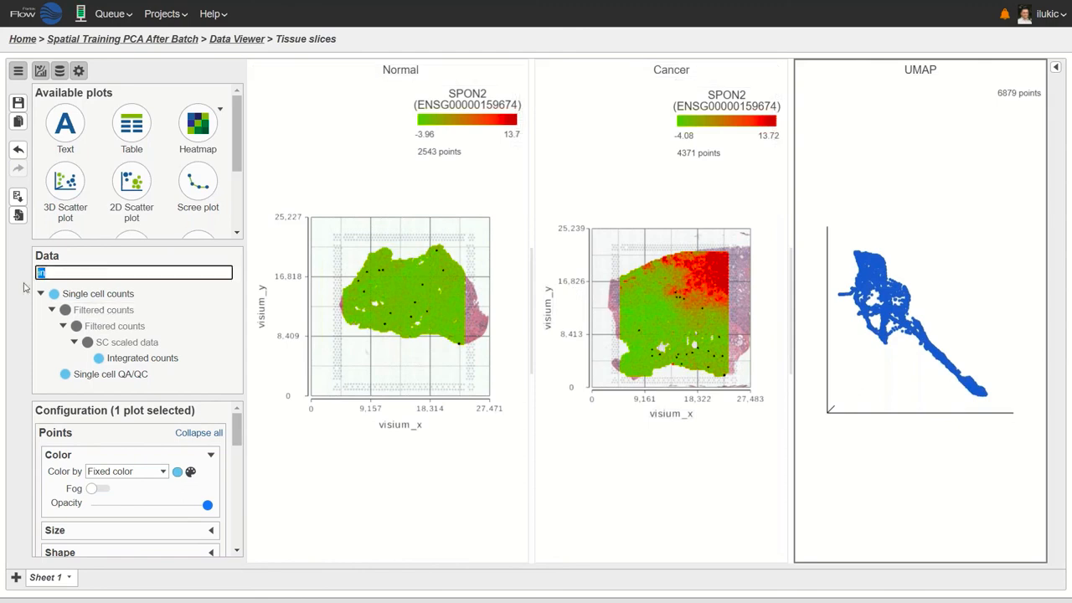
key("BackSpace")
type("gra")
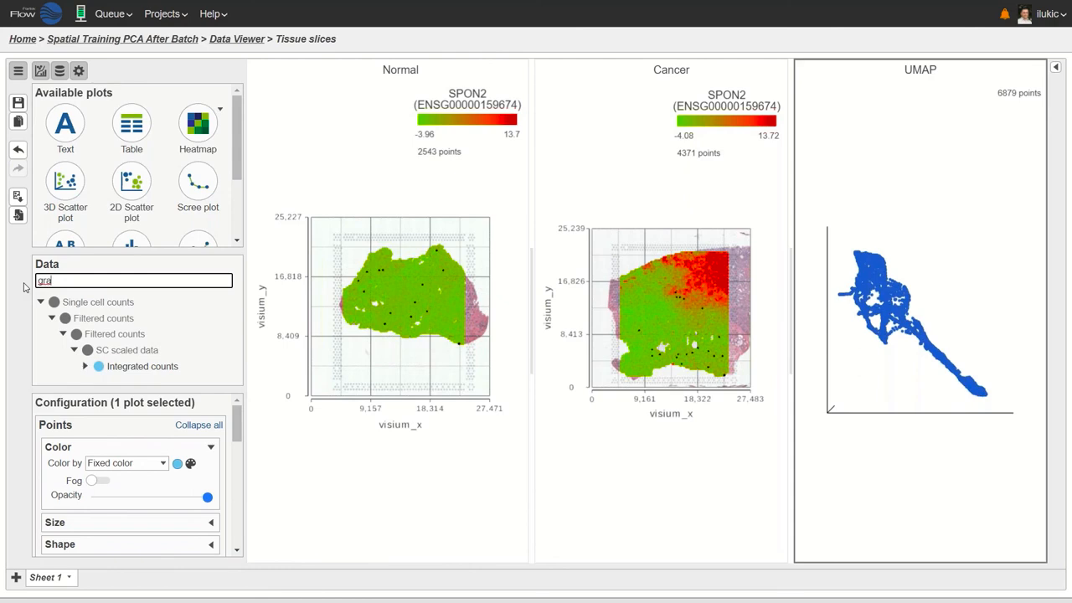
type("p")
left_click_drag(172, 388, 873, 235)
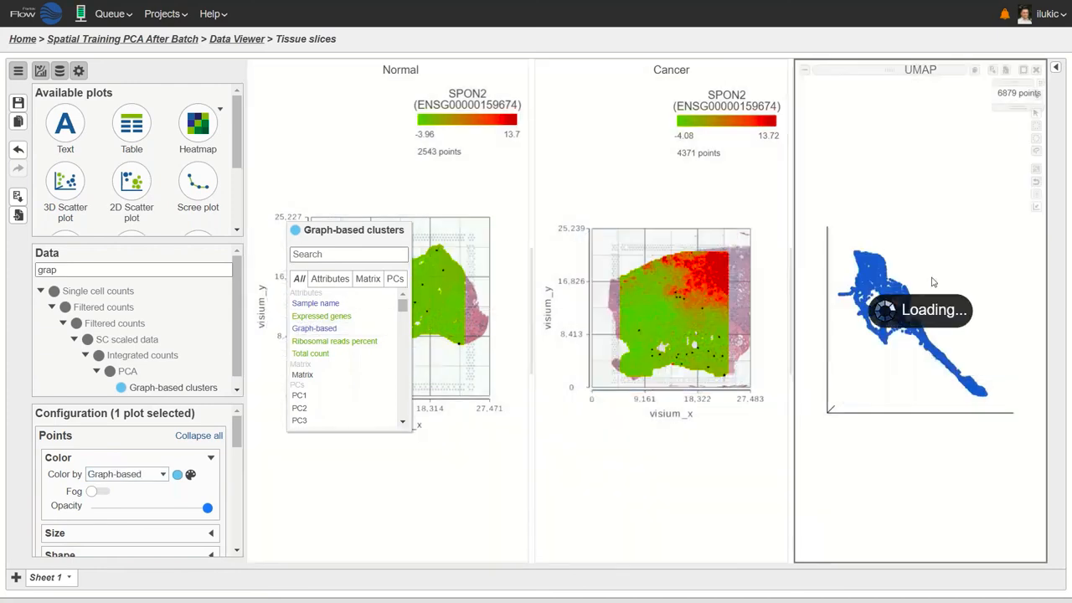
left_click(1037, 196)
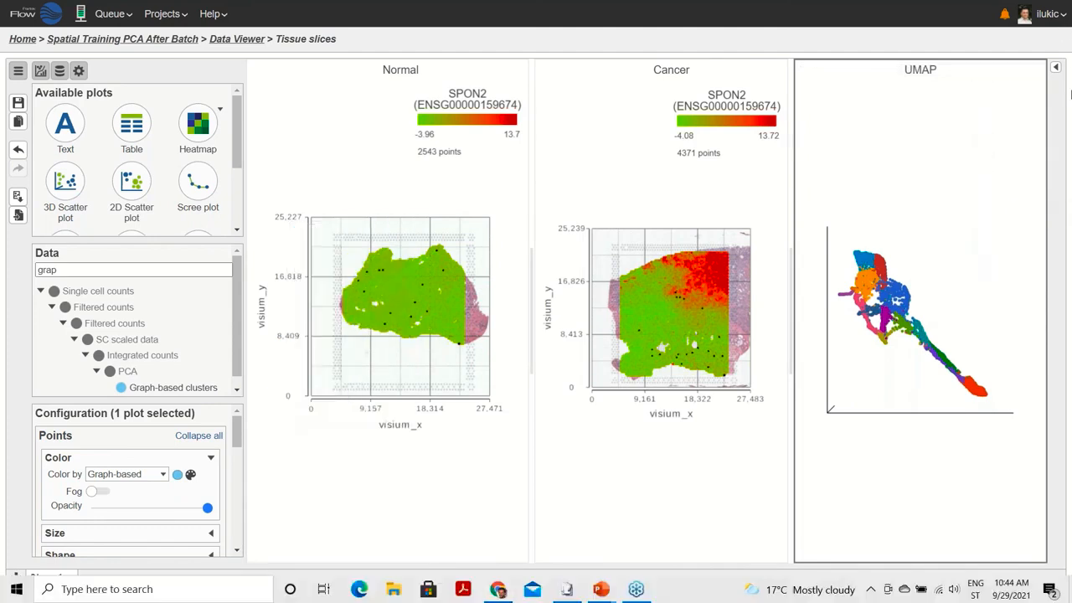
- Add the Graph-based attribute as a selection rule, collapse the plot setup controls, and rotate the UMAP to separate its clusters
left_click(1054, 67)
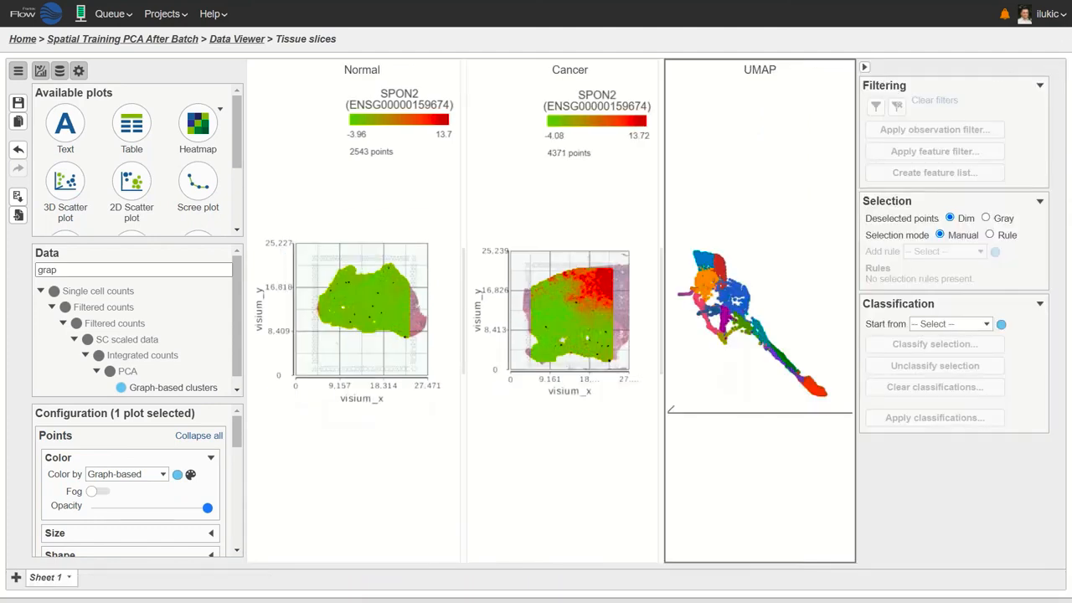
left_click(172, 387)
left_click_drag(155, 501, 962, 255)
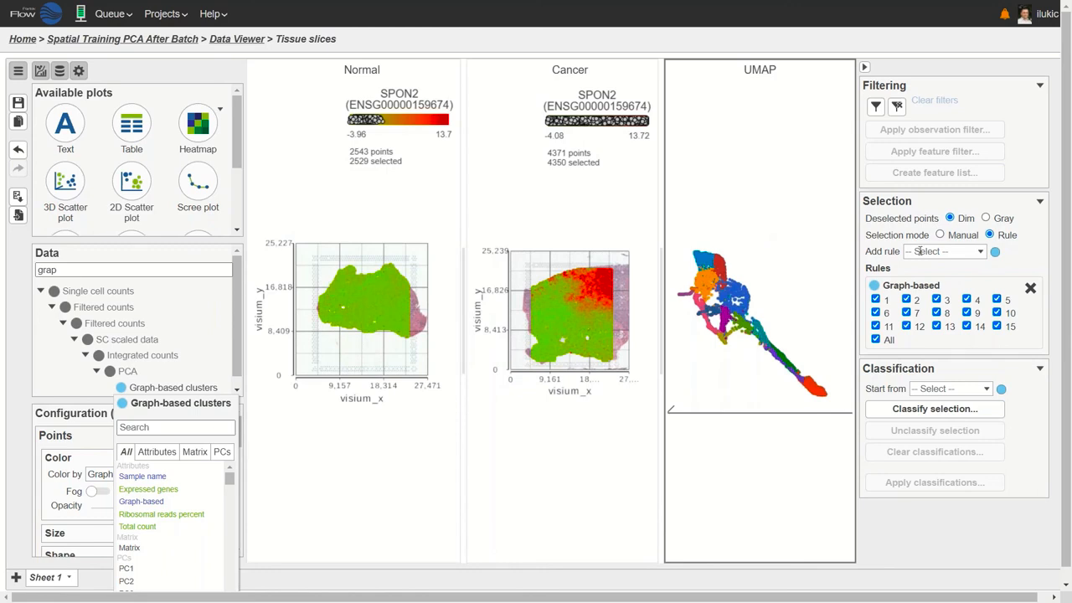
left_click(17, 70)
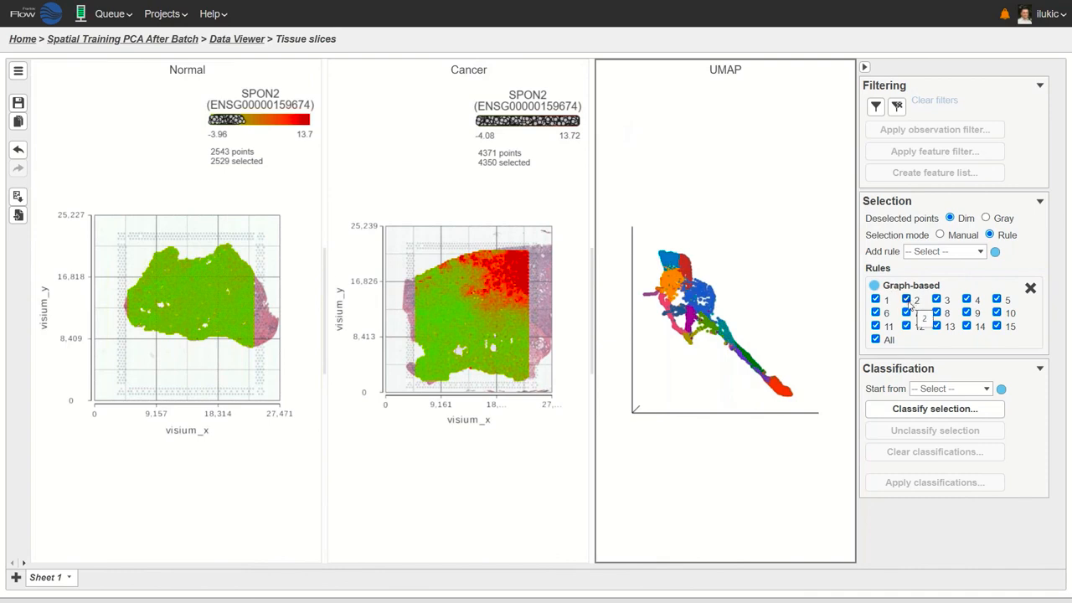
left_click_drag(727, 350, 827, 325)
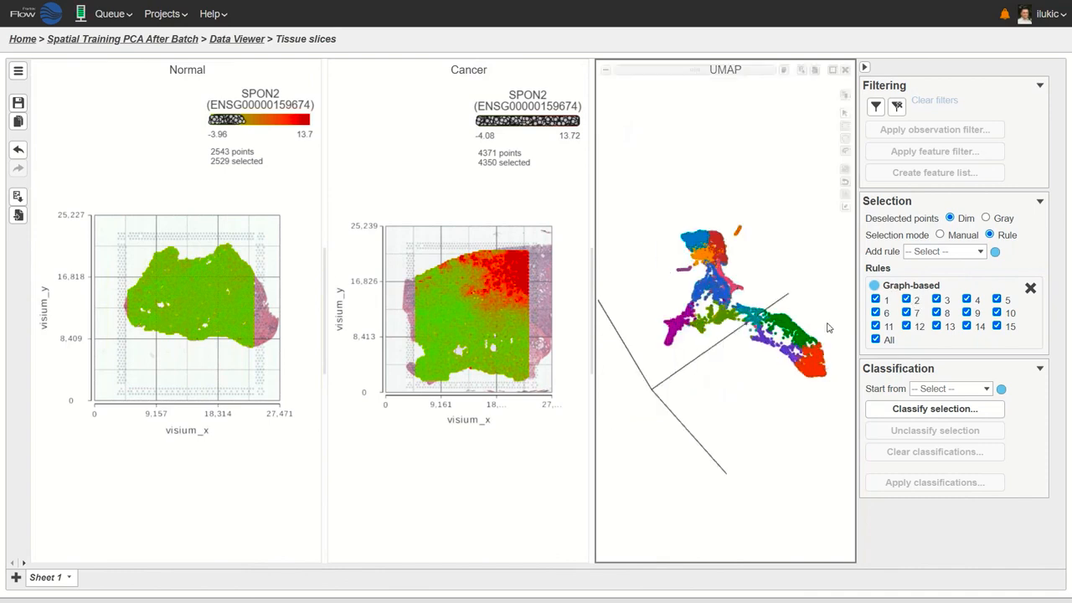
- Exclude Graph-based clusters 2, 4 and 10 from the selection rule
left_click(908, 300)
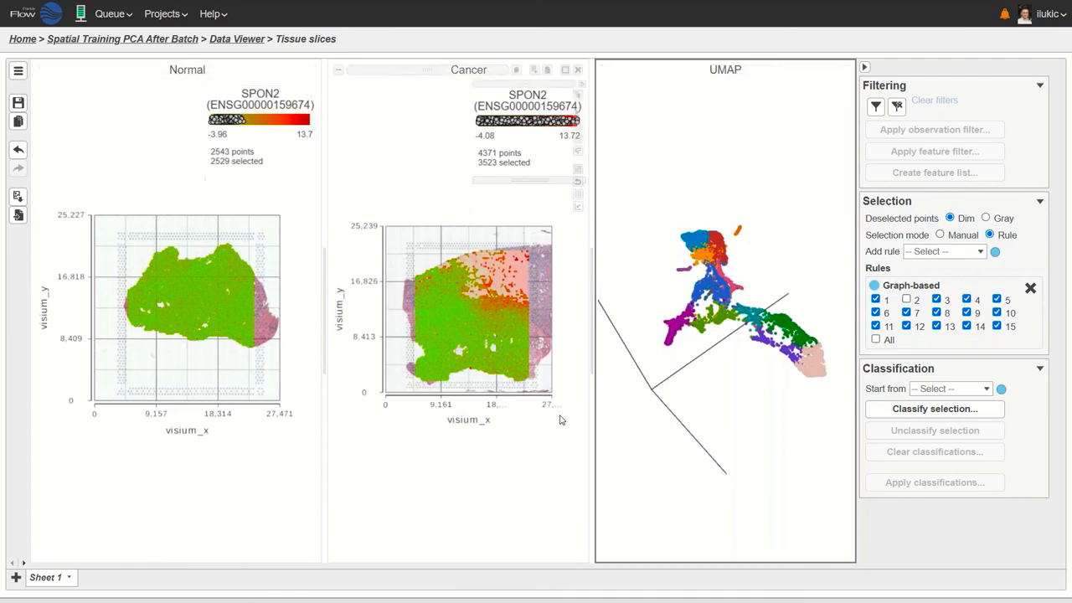
left_click(967, 300)
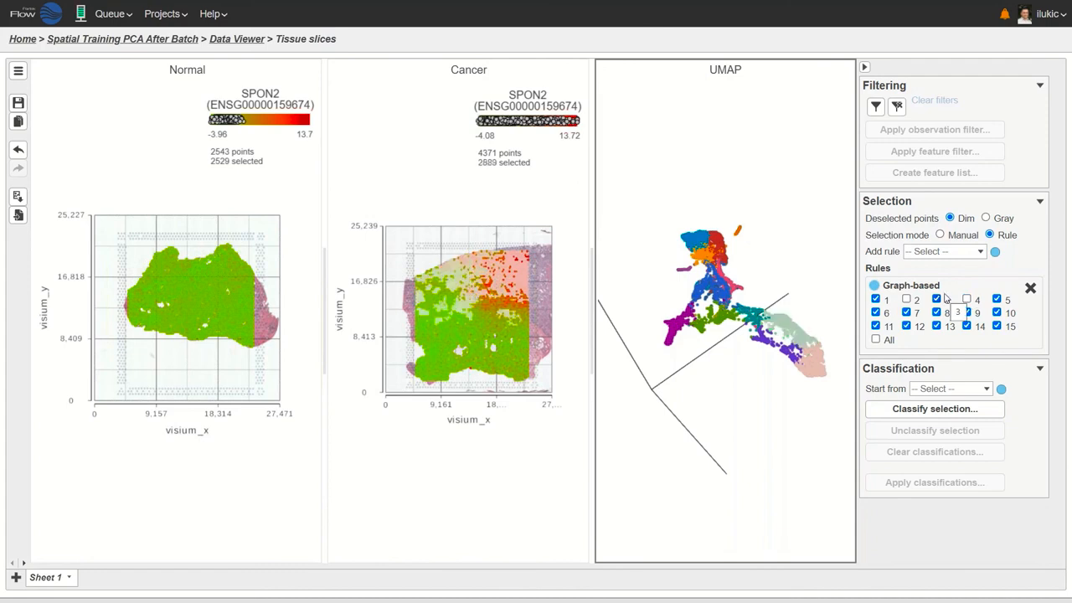
left_click(997, 312)
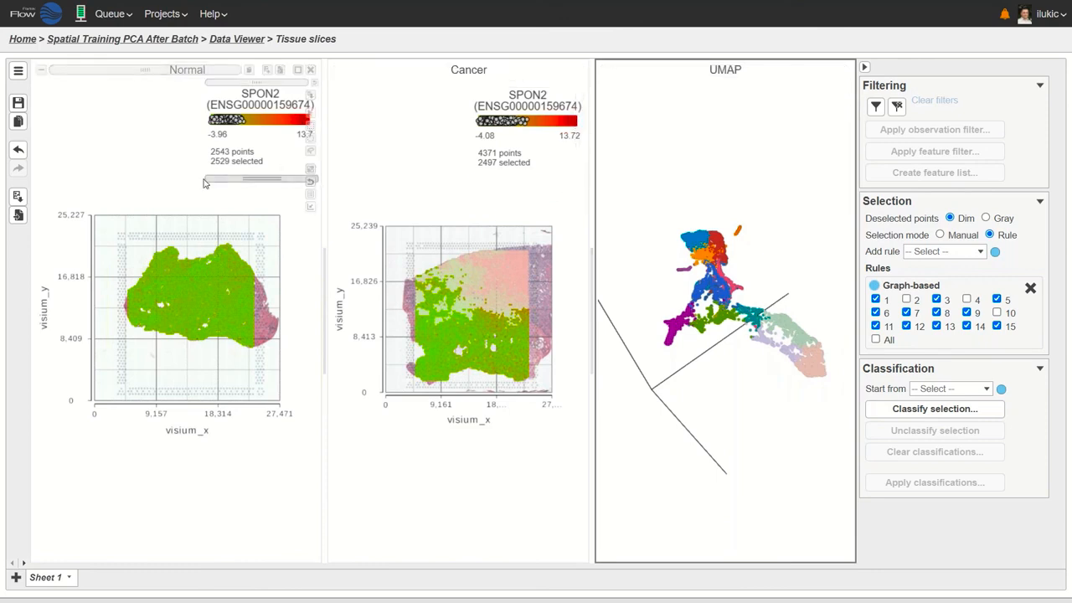
- Enlarge the SPON2 legends on the Normal and Cancer plots, and reactivate the Graph-based rule selection
left_click_drag(207, 179, 204, 198)
left_click_drag(526, 174, 511, 202)
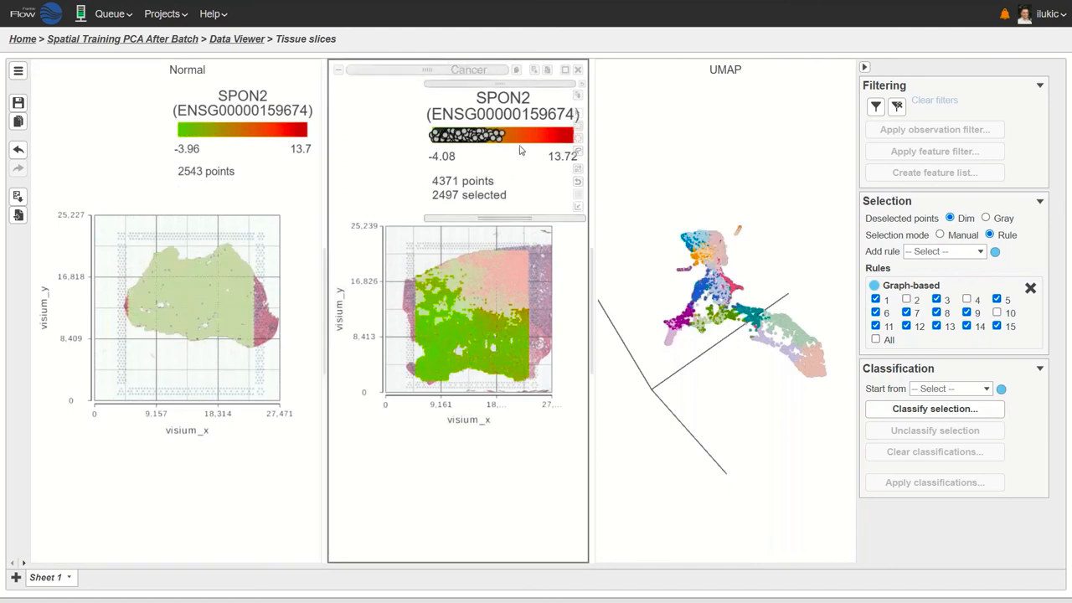
left_click(638, 207)
left_click(399, 198)
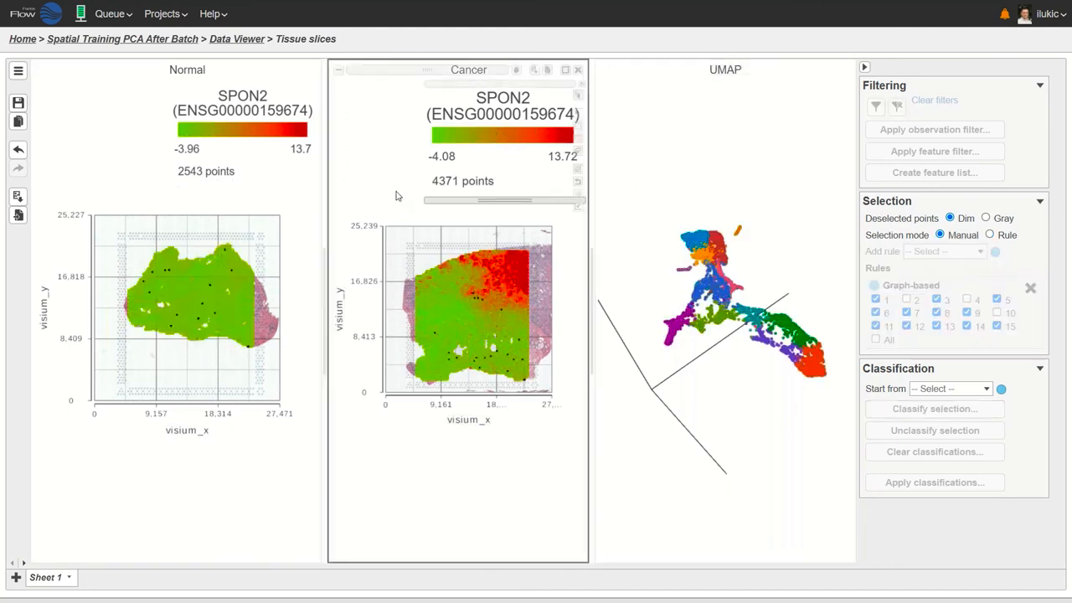
left_click(726, 428)
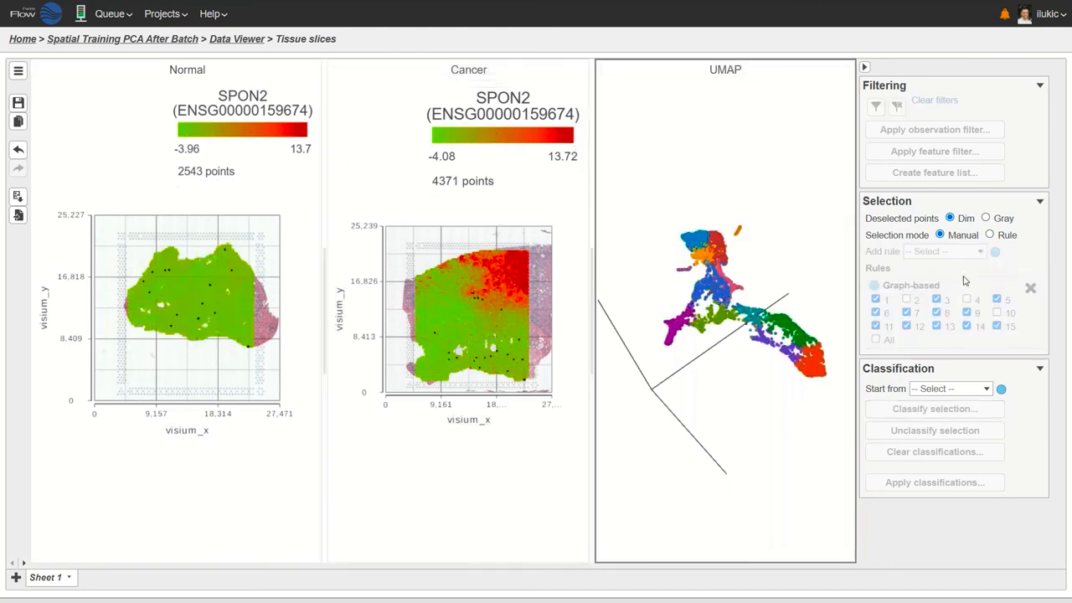
left_click(964, 278)
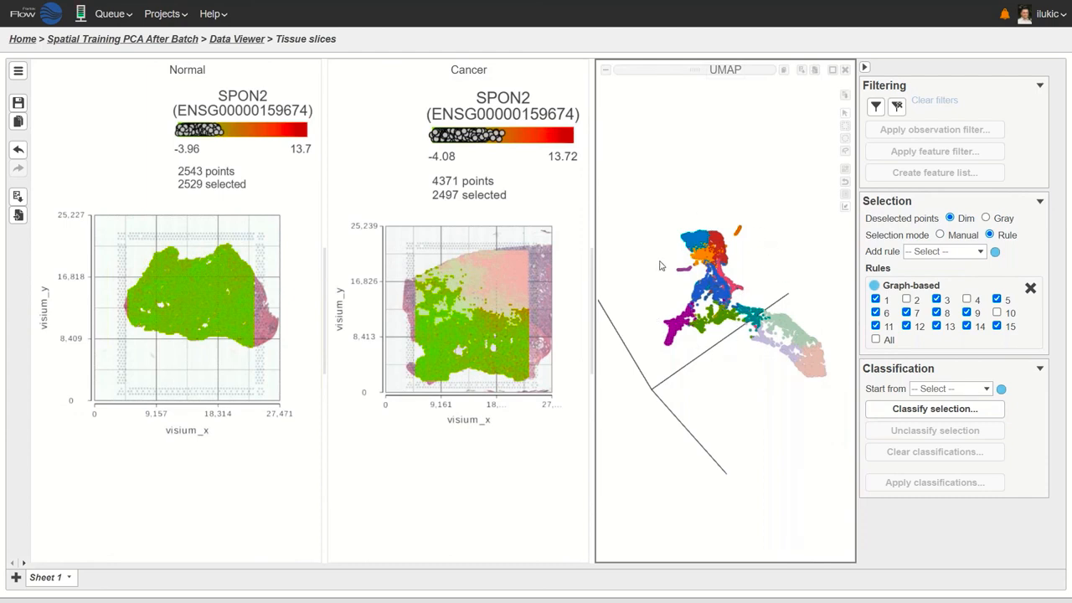
- Classify the spots selected by the Graph-based rule as "Normal tissue"
mouse_move(716, 241)
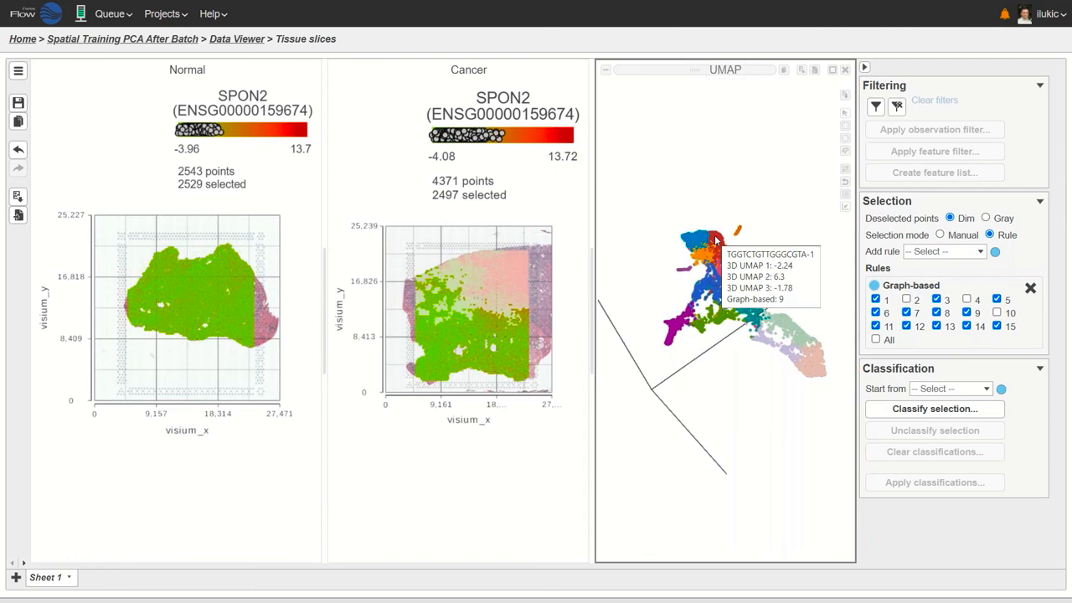
left_click(894, 411)
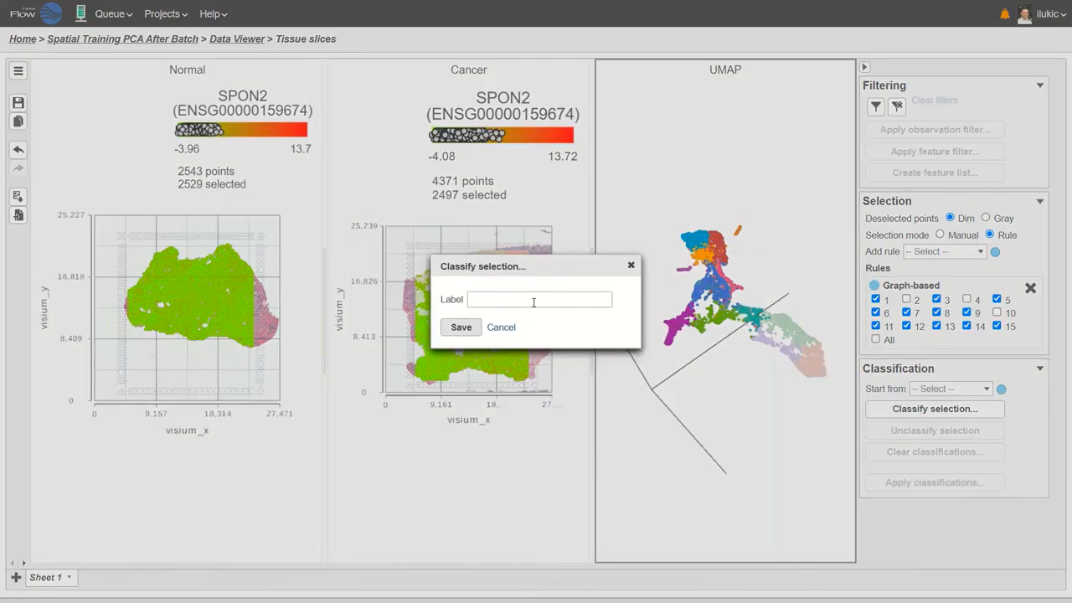
type("Normal tissue")
left_click(456, 327)
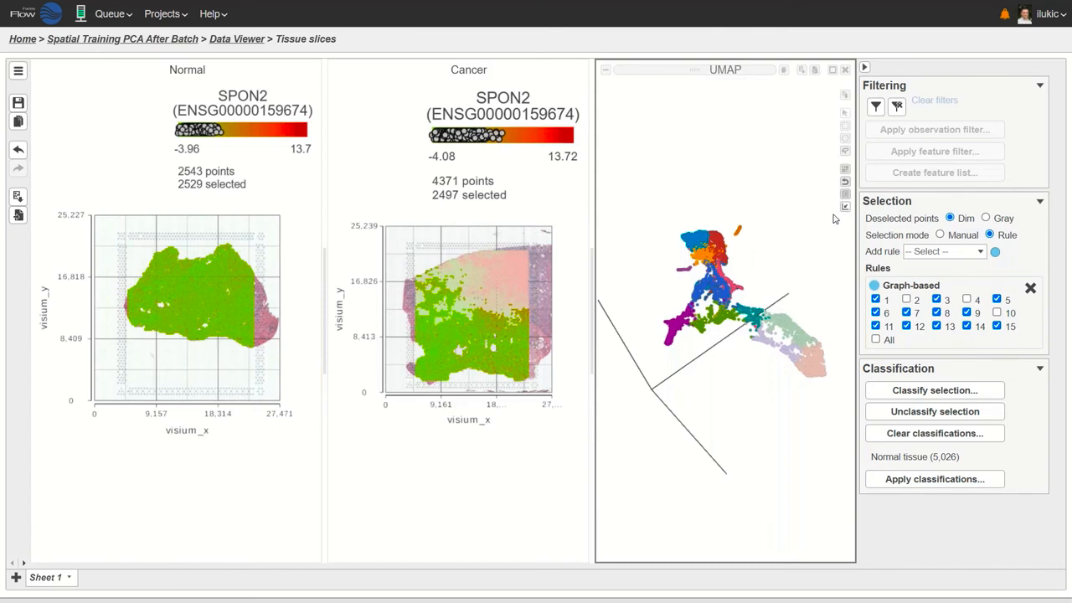
- Invert the selection on the UMAP and classify the selected spots as "Cancer tissue"
left_click(845, 171)
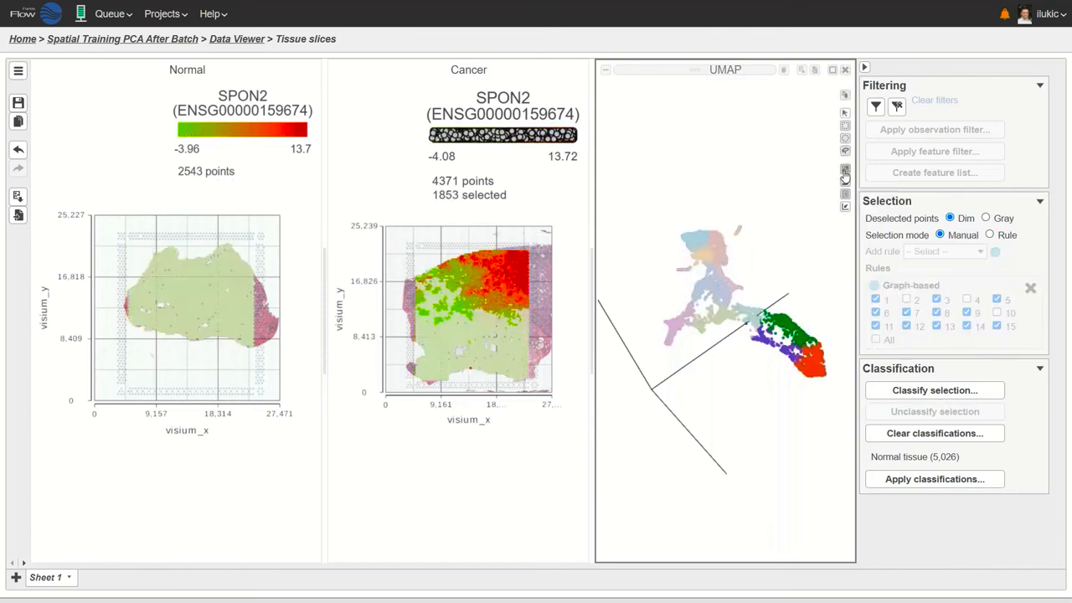
left_click(913, 392)
type("Cancer tissue")
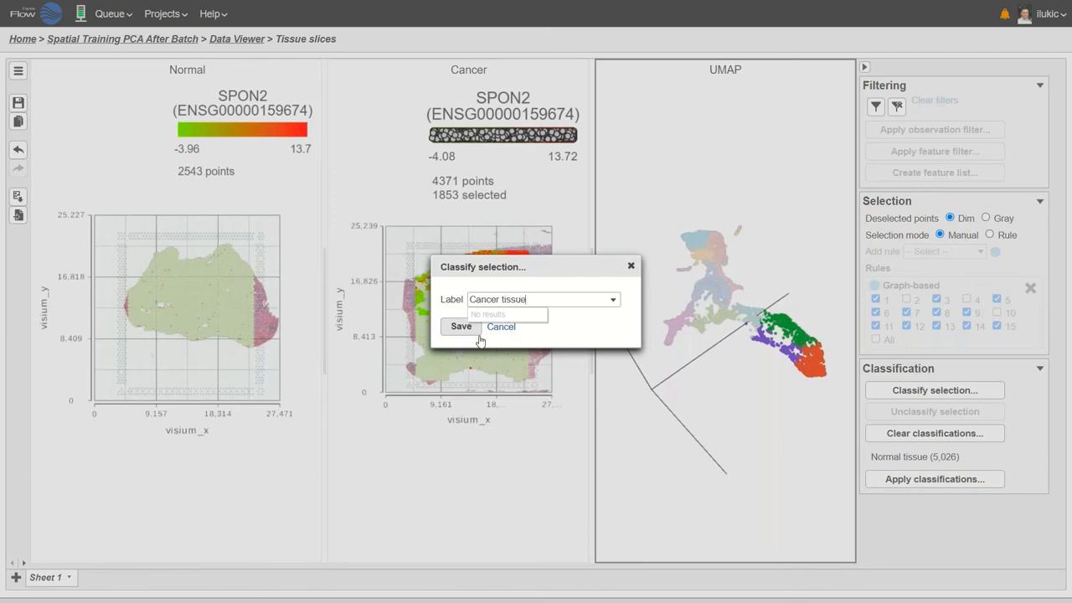
left_click(466, 327)
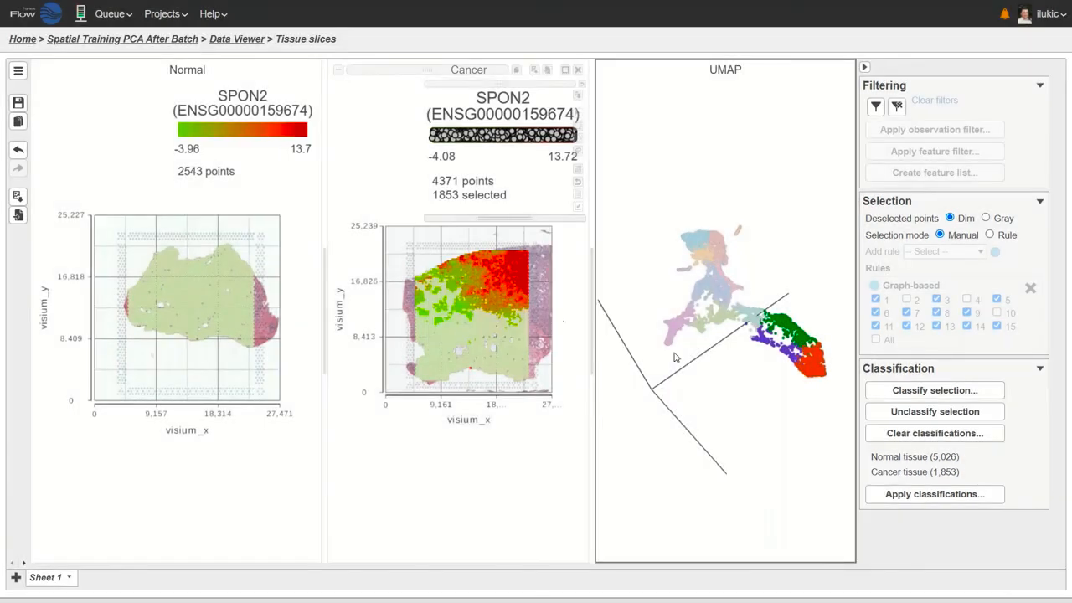
- Apply the tissue classifications to the Integrated counts node under the attribute name "Tissue type", and run the classify task
left_click(897, 496)
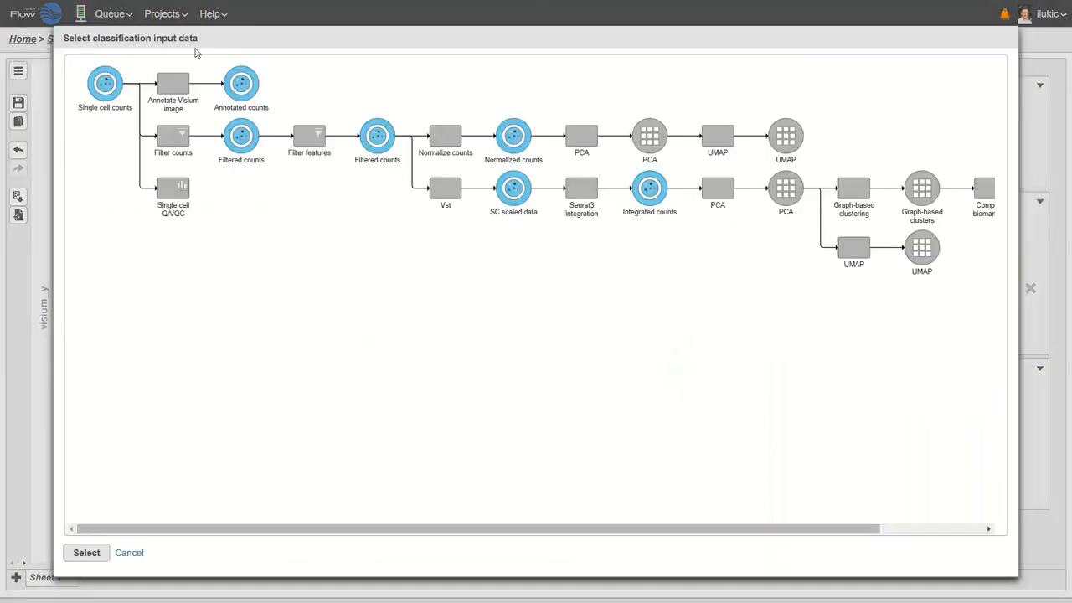
left_click(650, 188)
left_click(86, 552)
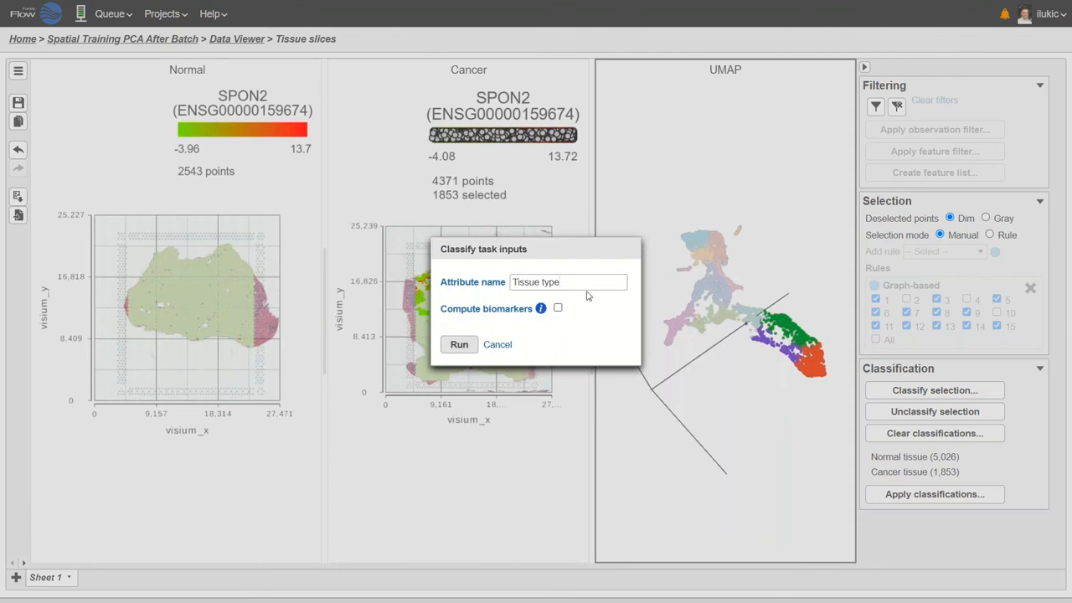
left_click(459, 344)
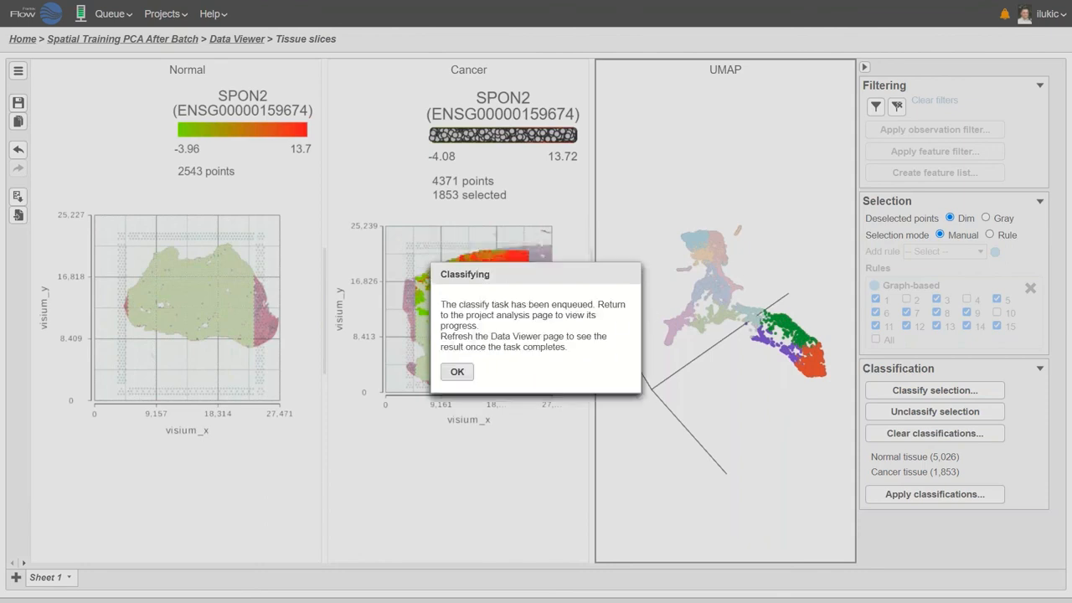
left_click(457, 372)
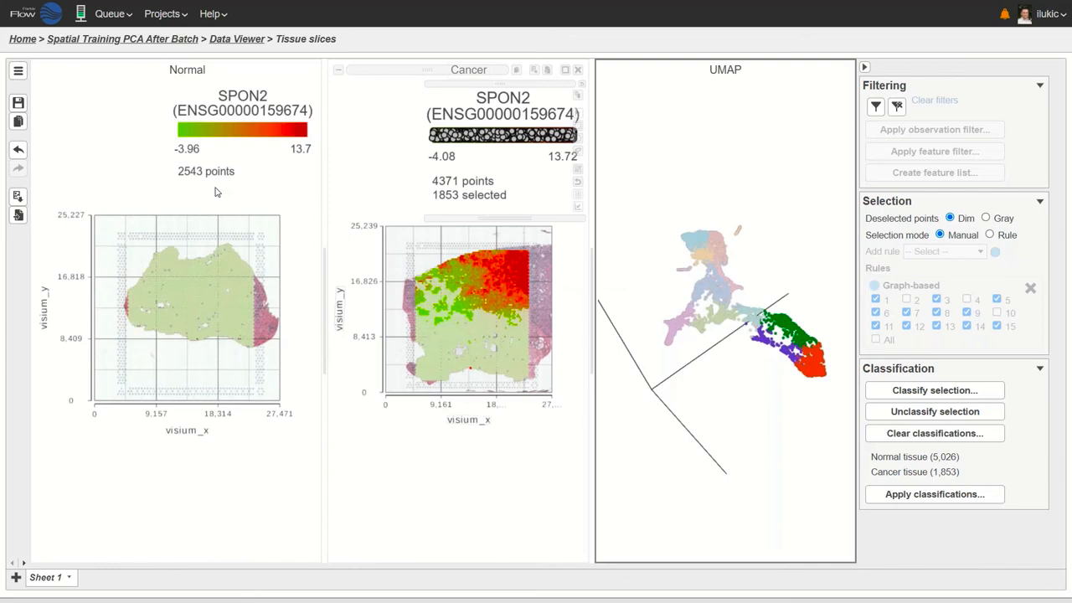
- Return to the Spatial Training PCA After Batch project's pipeline and start a GSA differential analysis on the Integrated counts node
left_click(122, 38)
left_click(600, 74)
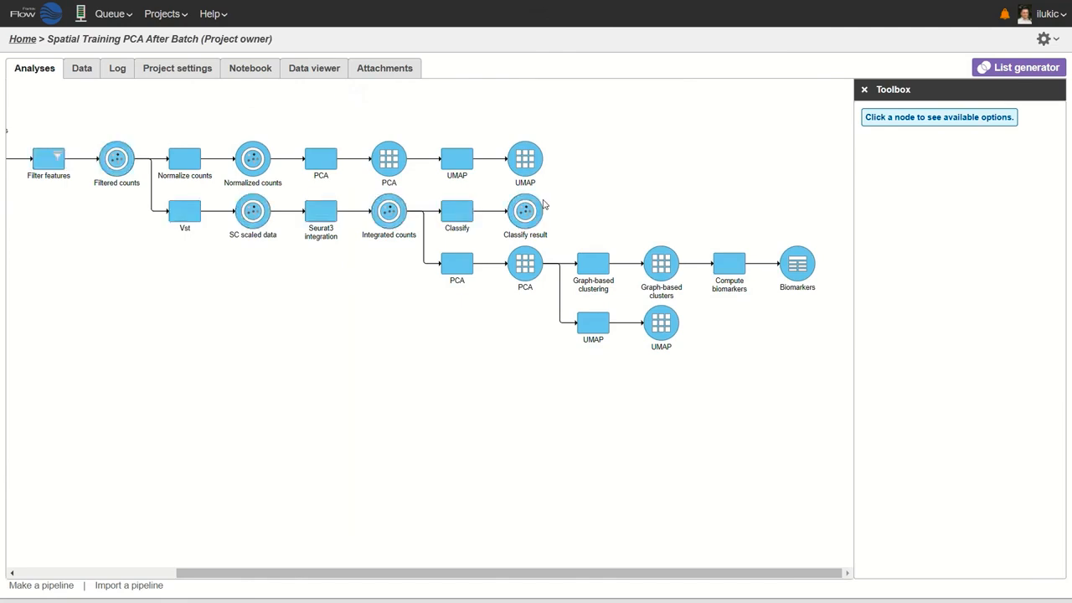
mouse_move(526, 225)
left_click(388, 211)
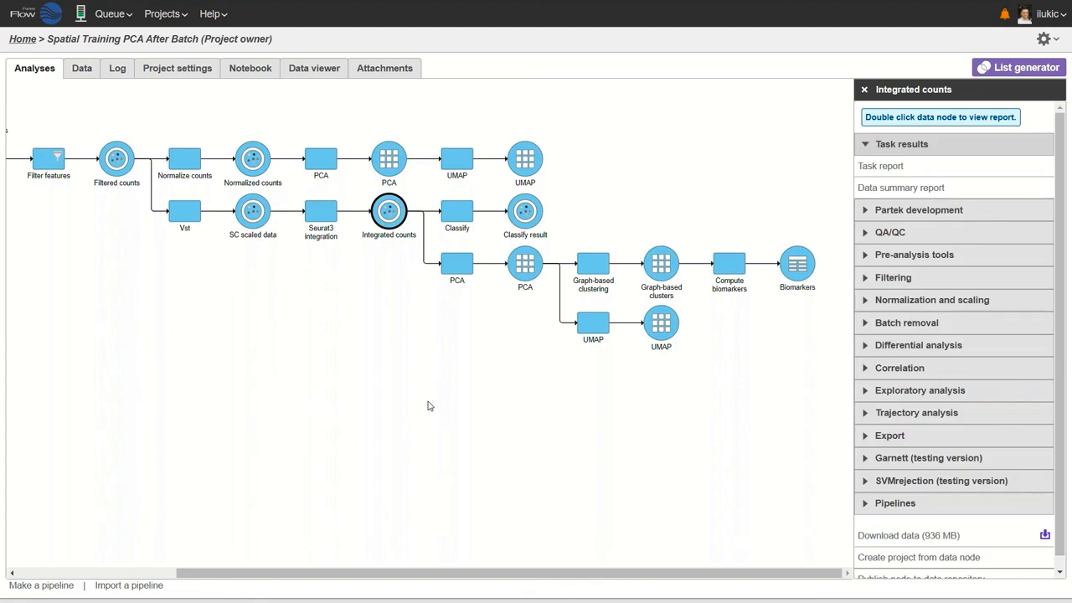
left_click(869, 346)
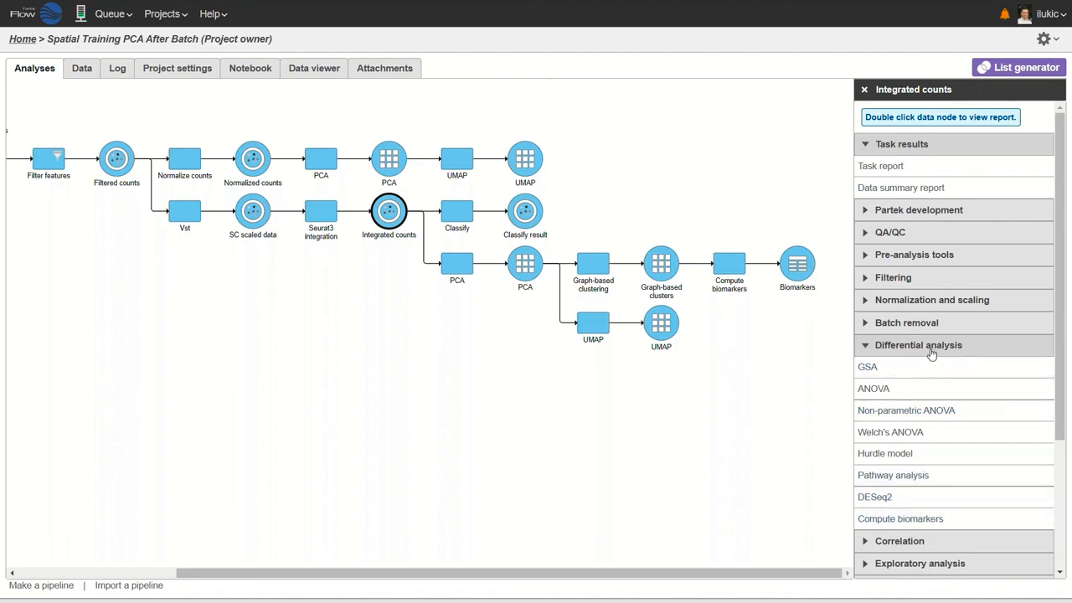
left_click(869, 369)
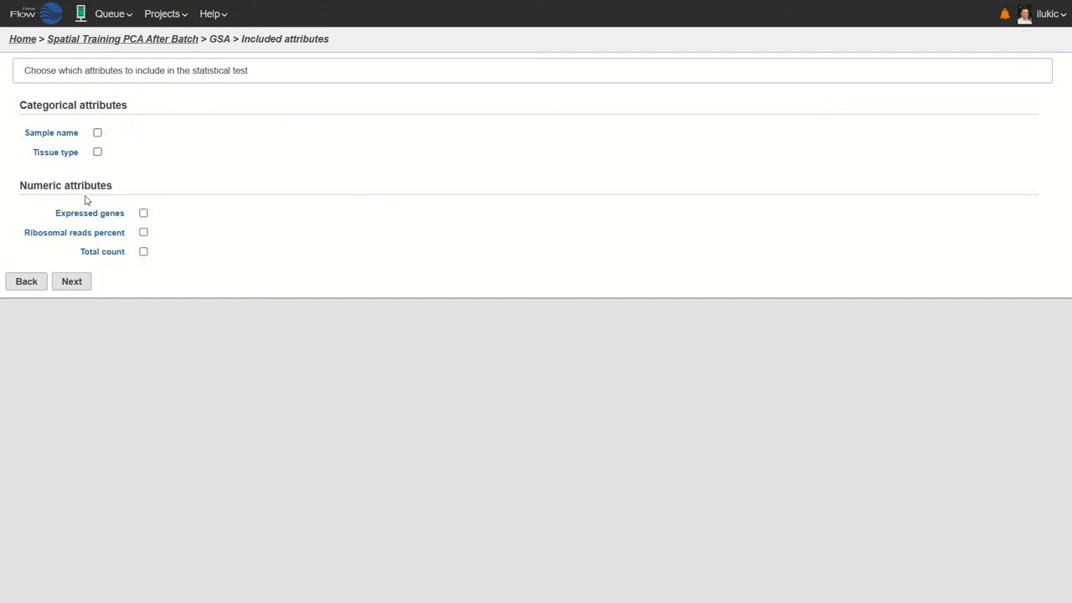
- Include the Tissue type attribute in the GSA, add the comparison Cancer tissue vs. Normal tissue, and run the analysis
left_click(97, 153)
left_click(72, 282)
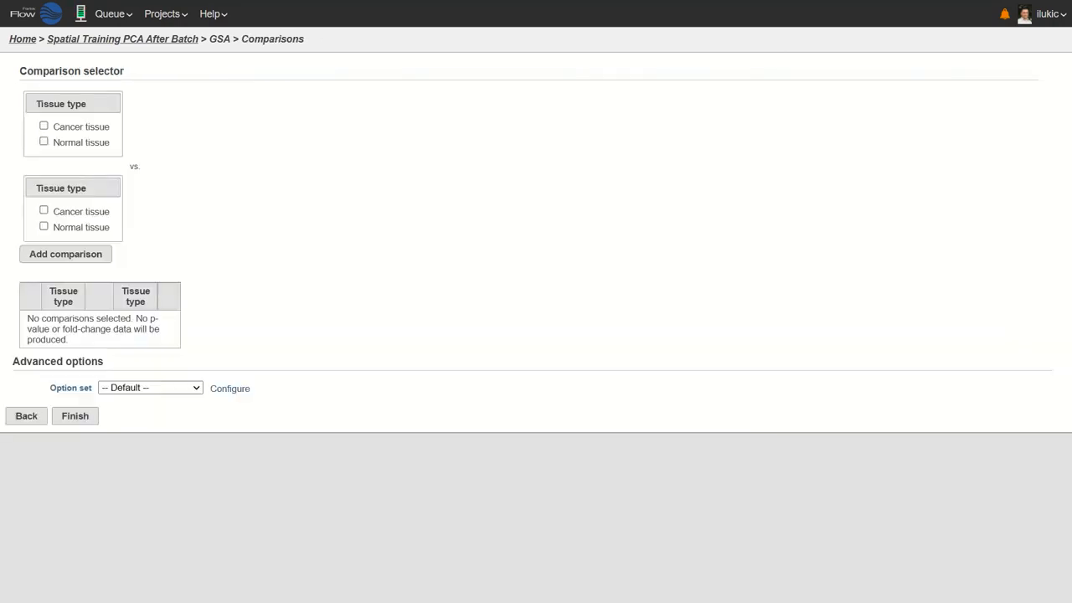
left_click(44, 126)
left_click(44, 225)
left_click(55, 253)
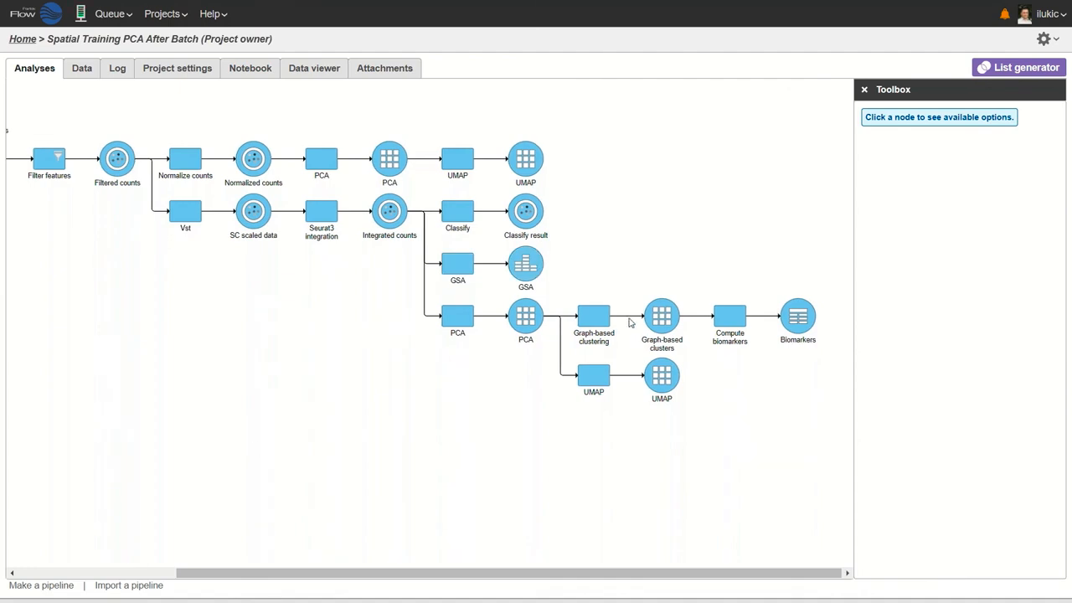
- Open the GSA report and examine the volcano plot for Cancer tissue vs Normal tissue
left_click(533, 264)
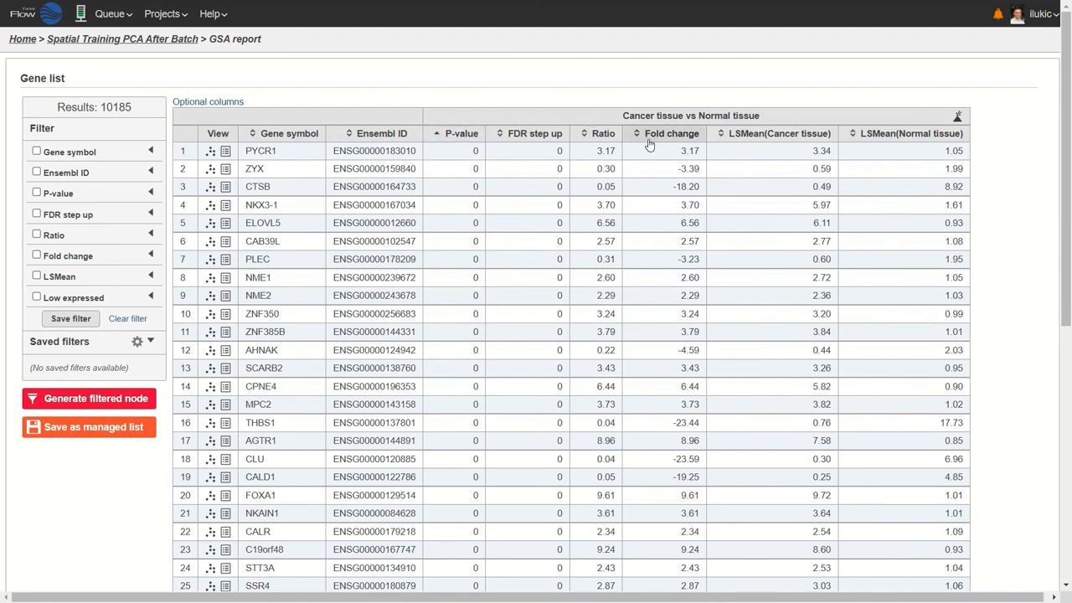
left_click(959, 118)
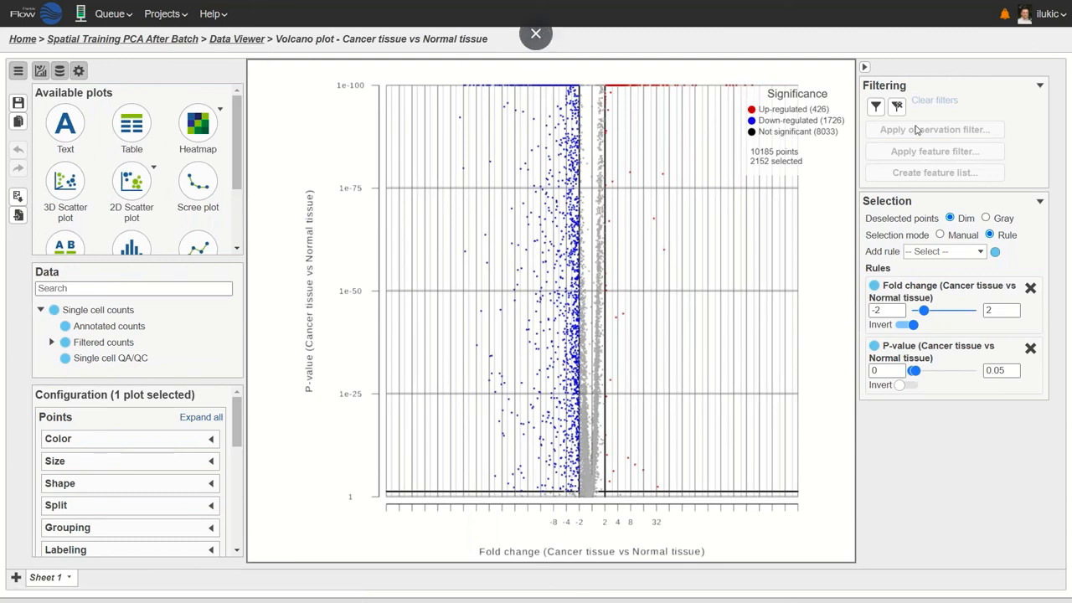
mouse_move(846, 111)
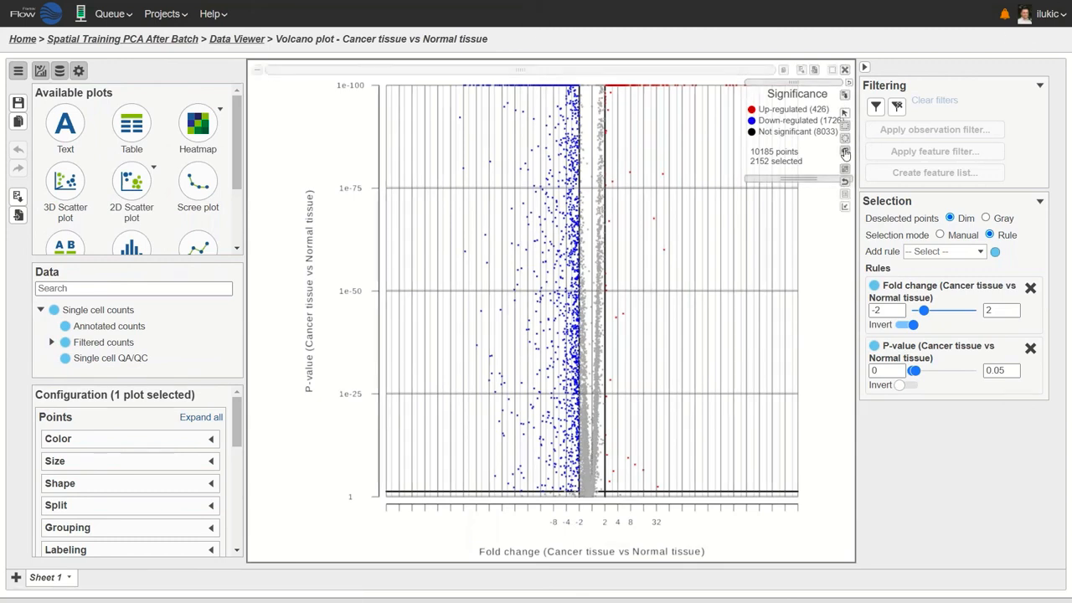
mouse_move(670, 162)
left_mouse_down()
mouse_move(646, 254)
mouse_move(687, 210)
left_mouse_up()
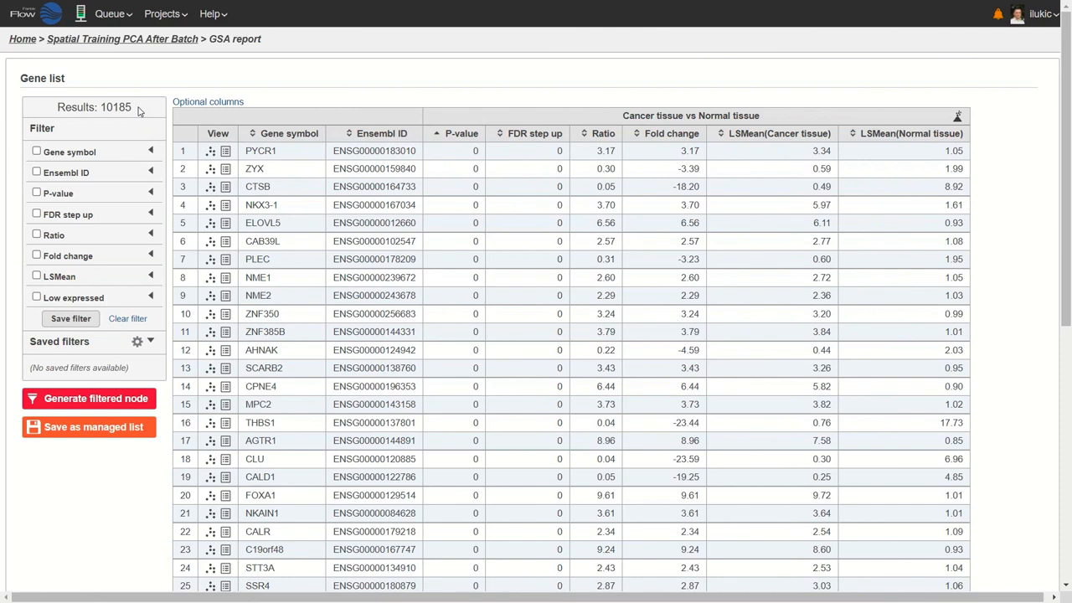
- Filter the GSA gene list to the gene symbol KLK2 and open that gene's dot plot
left_click(151, 153)
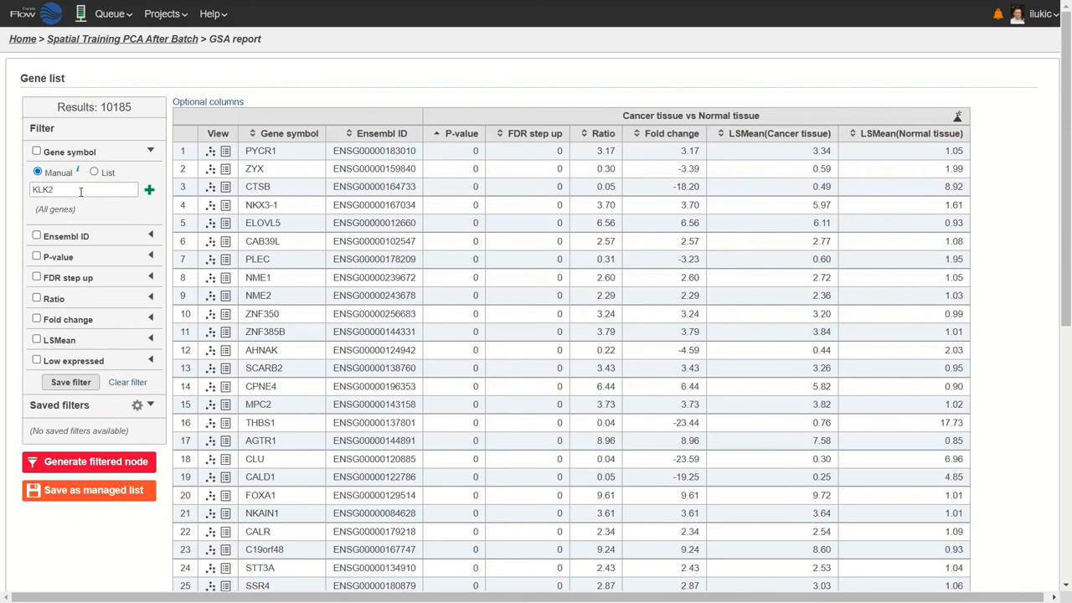
type("KLK2")
key("Return")
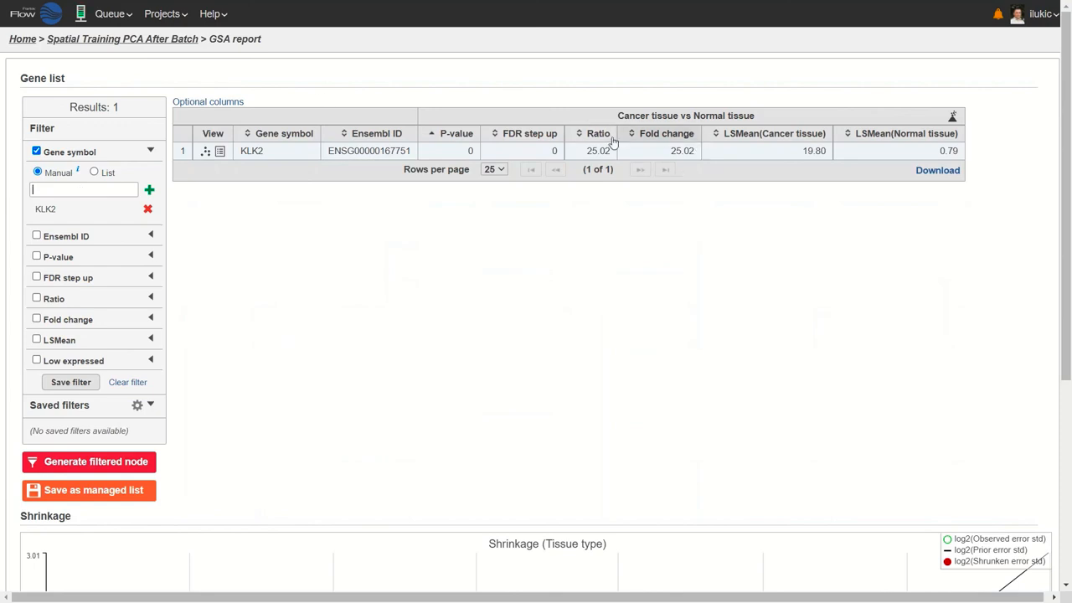
left_click(205, 154)
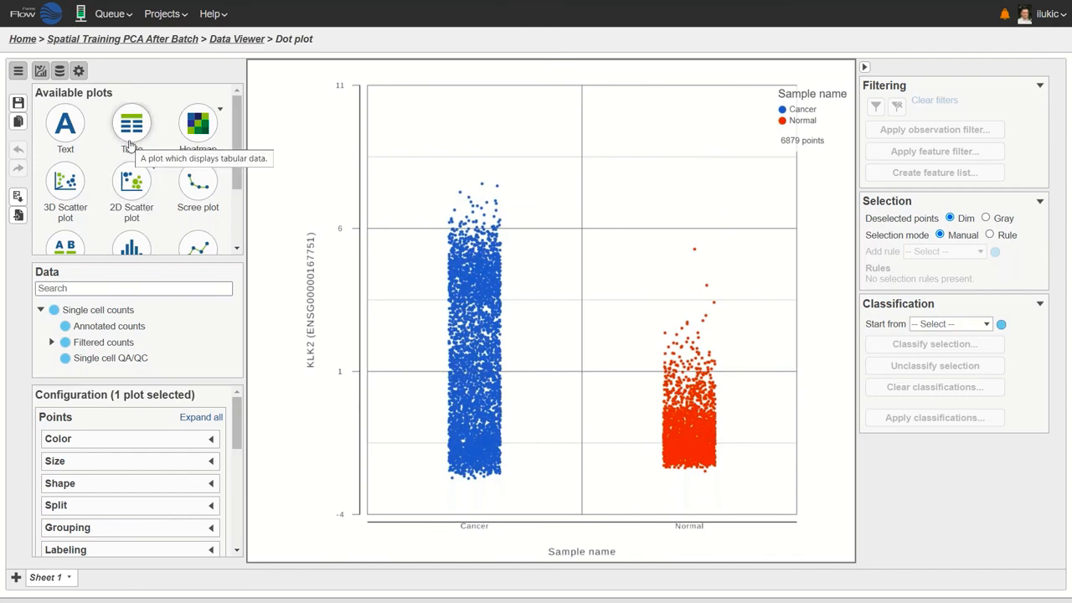
- Overlay colored violins on the points of the KLK2 dot plot, and place the Normal group before Cancer on the axis
left_click(40, 72)
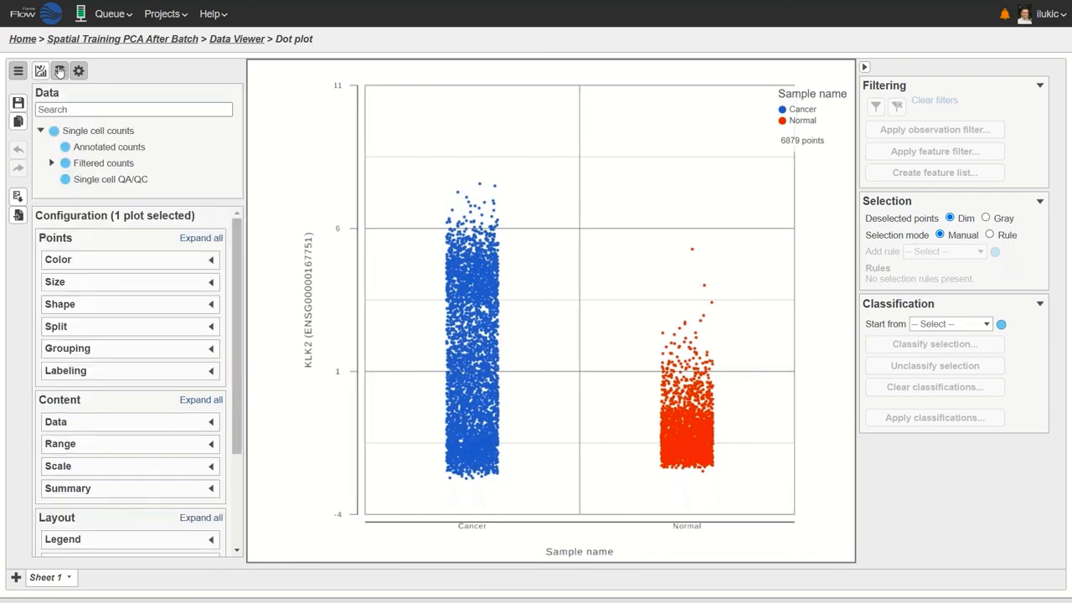
left_click(60, 72)
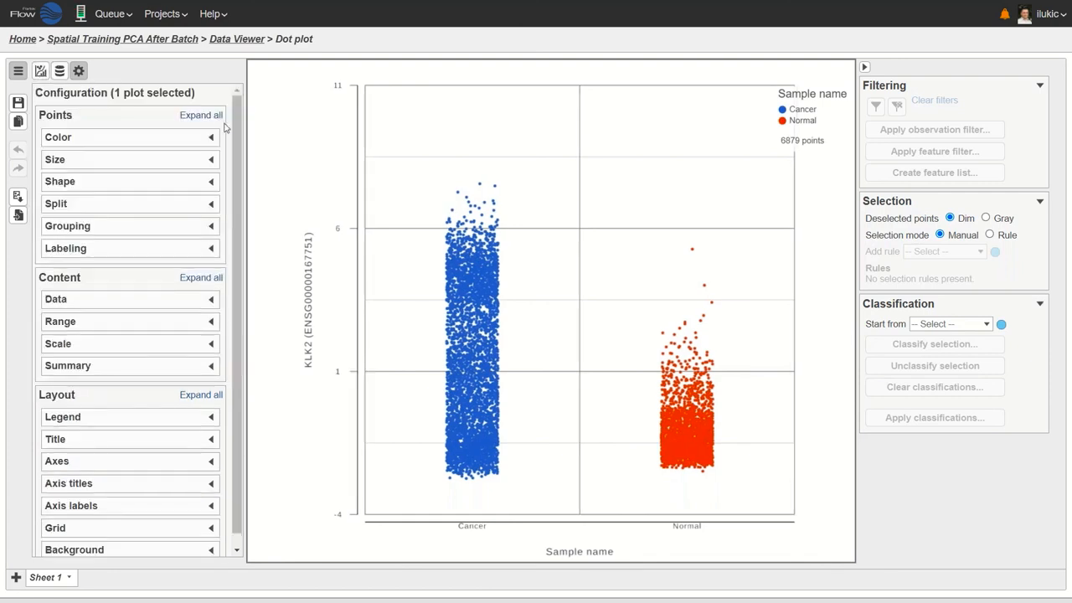
left_click(213, 367)
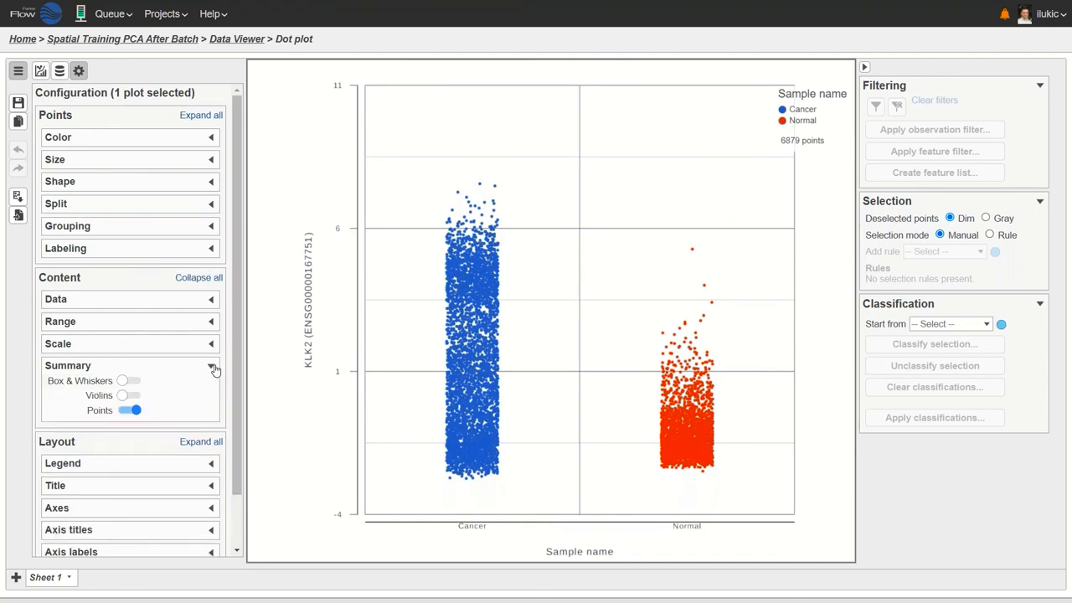
left_click(124, 396)
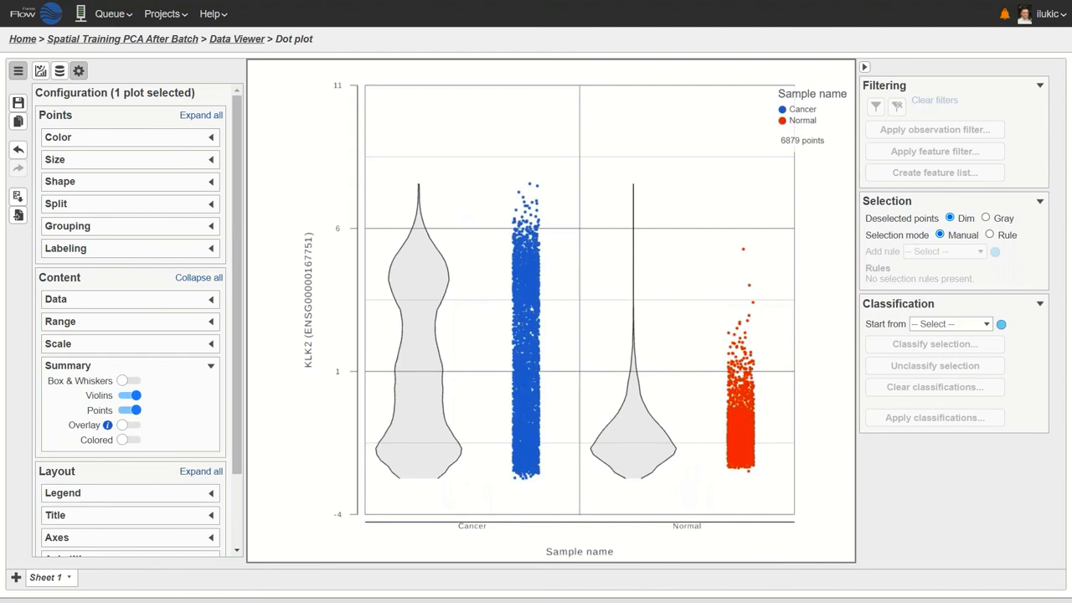
left_click(130, 427)
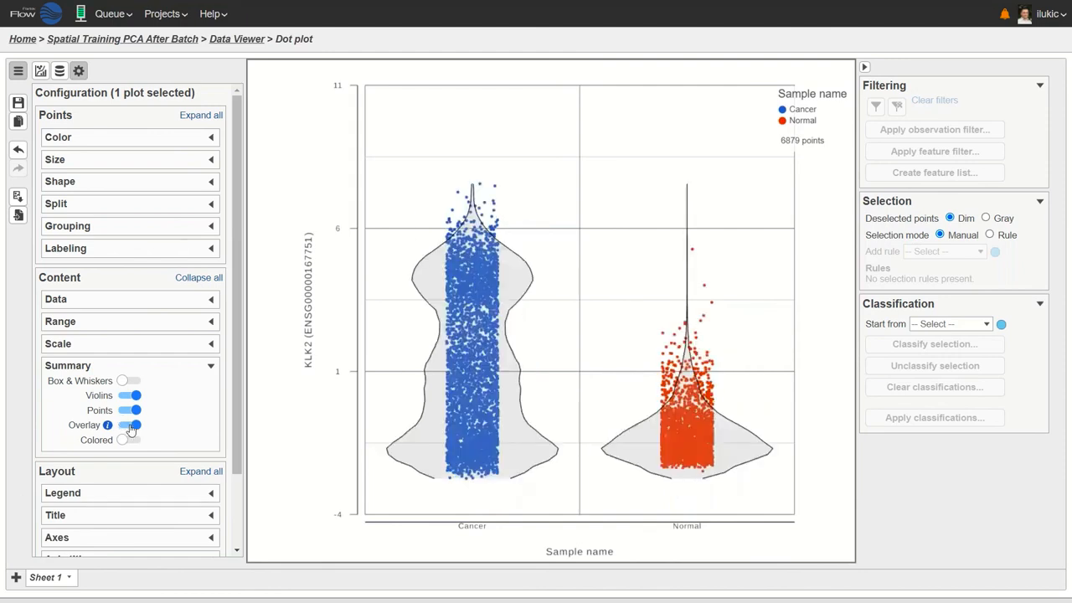
left_click(130, 441)
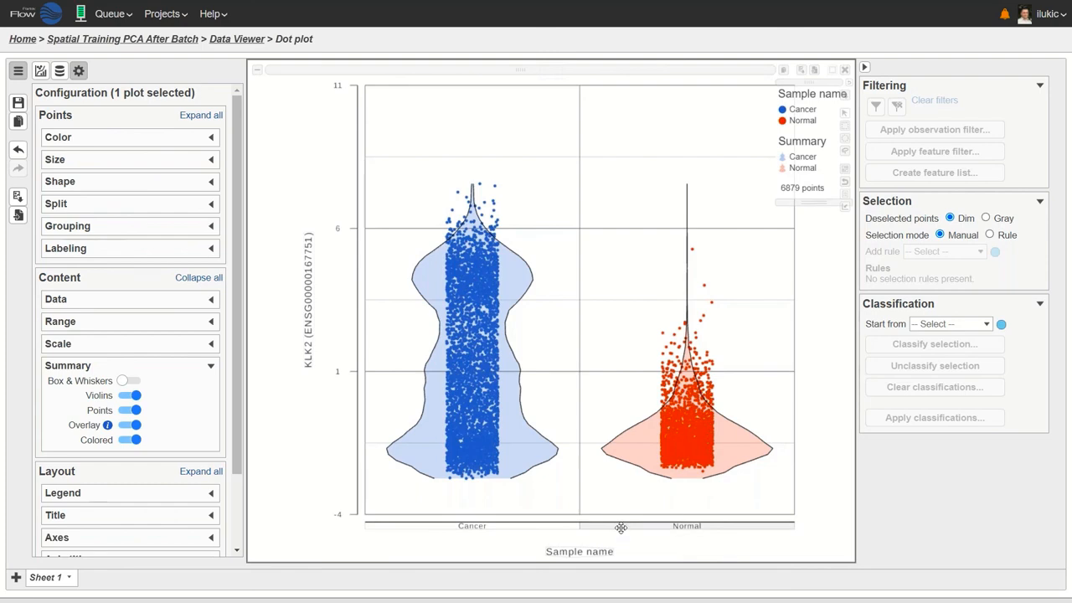
left_click_drag(620, 527, 444, 524)
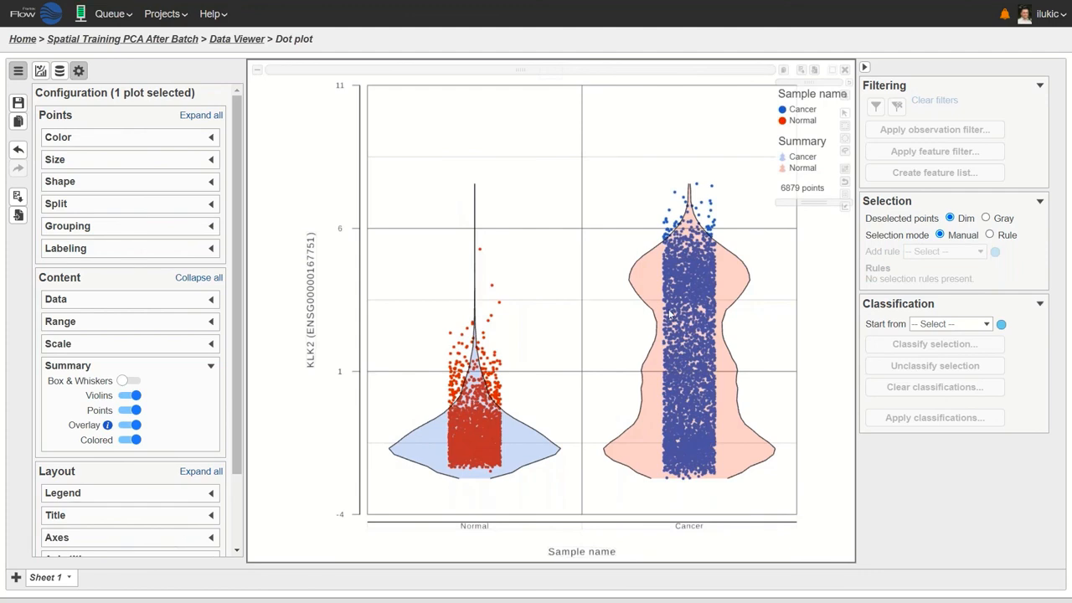
- Check the file formats available for exporting the KLK2 plot as an image, and go back to the GSA report
left_click(802, 72)
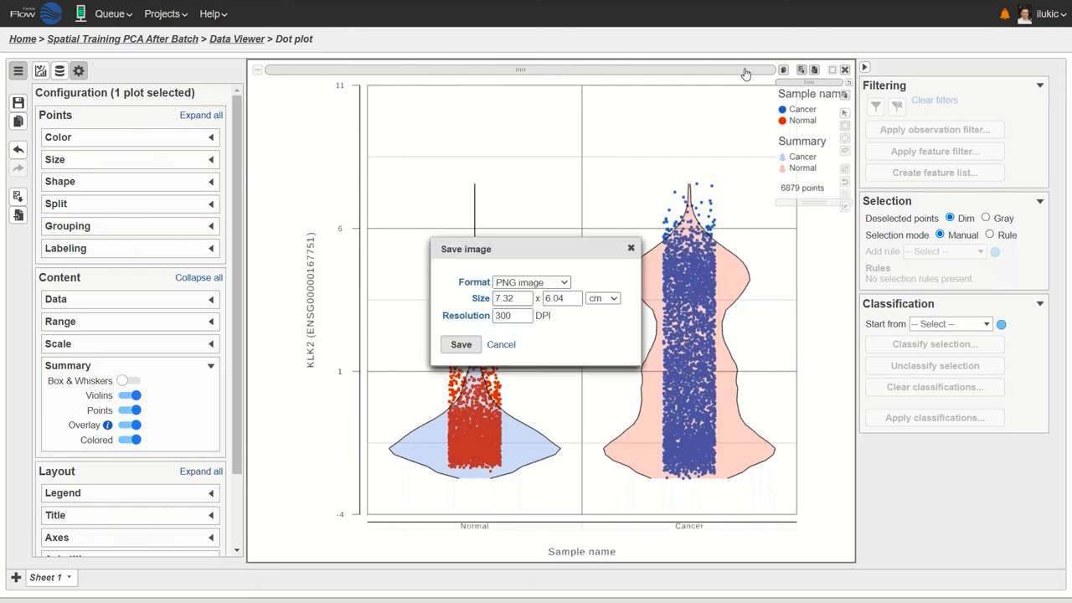
left_click(566, 285)
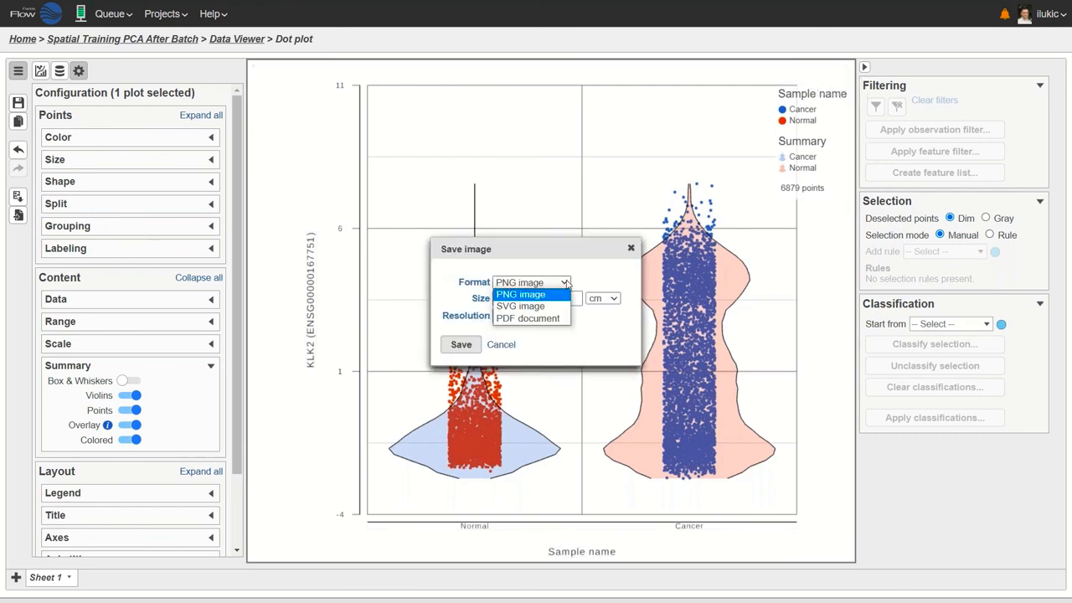
left_click(602, 368)
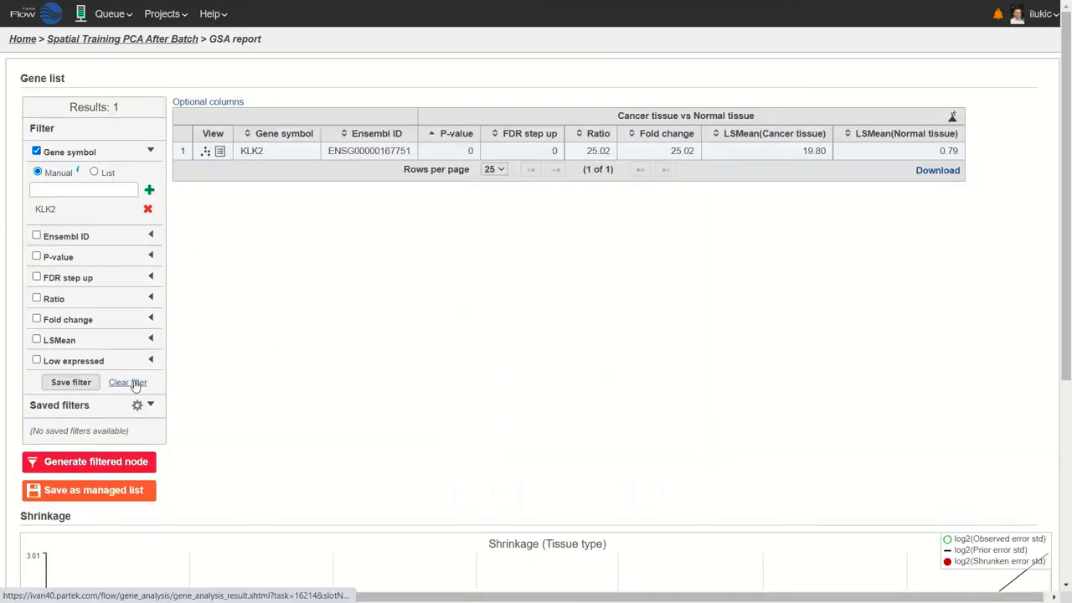
- Clear the KLK2 filter and limit the gene list to an FDR step up less than or equal to 0.05
left_click(141, 384)
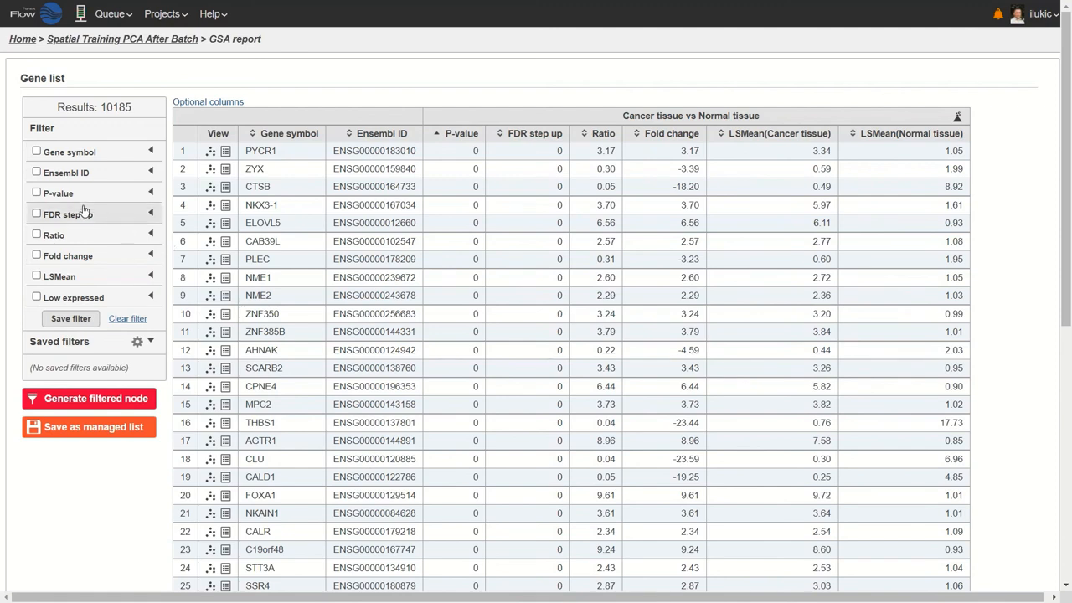
left_click(150, 215)
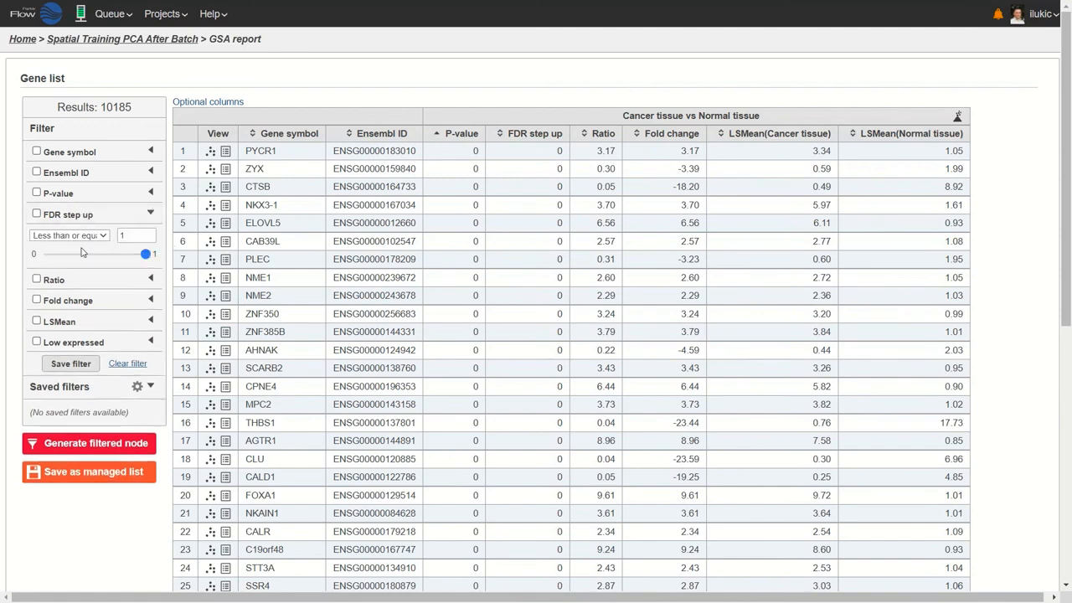
double_click(126, 236)
type("0.05")
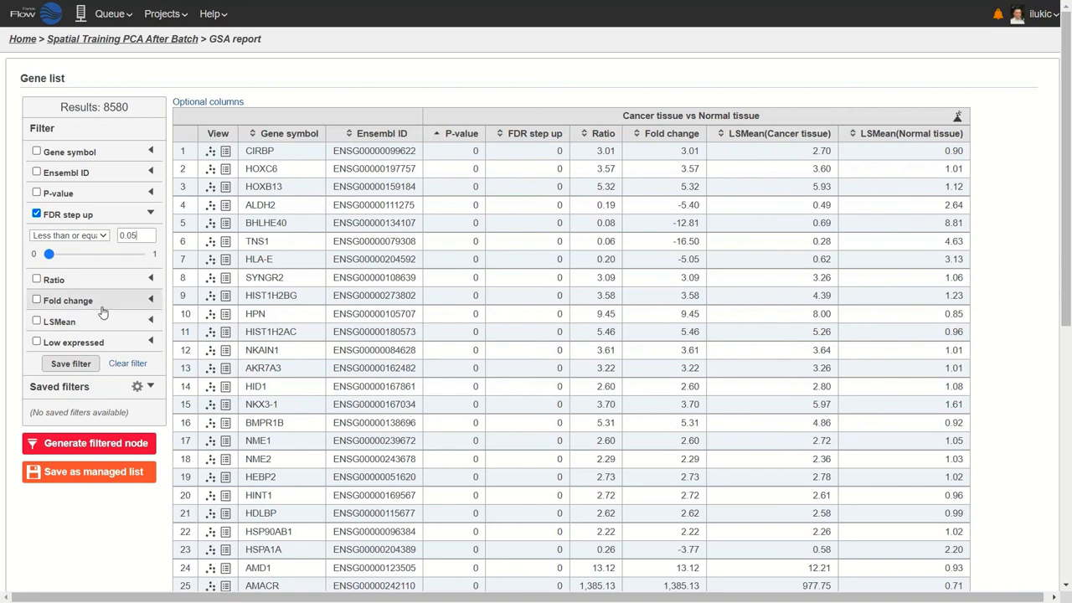
- Add a fold change filter excluding the range from -4 to 4, and generate a filtered node from the gene list
left_click(151, 300)
key("BackSpace")
type("4")
key("Tab")
type("4")
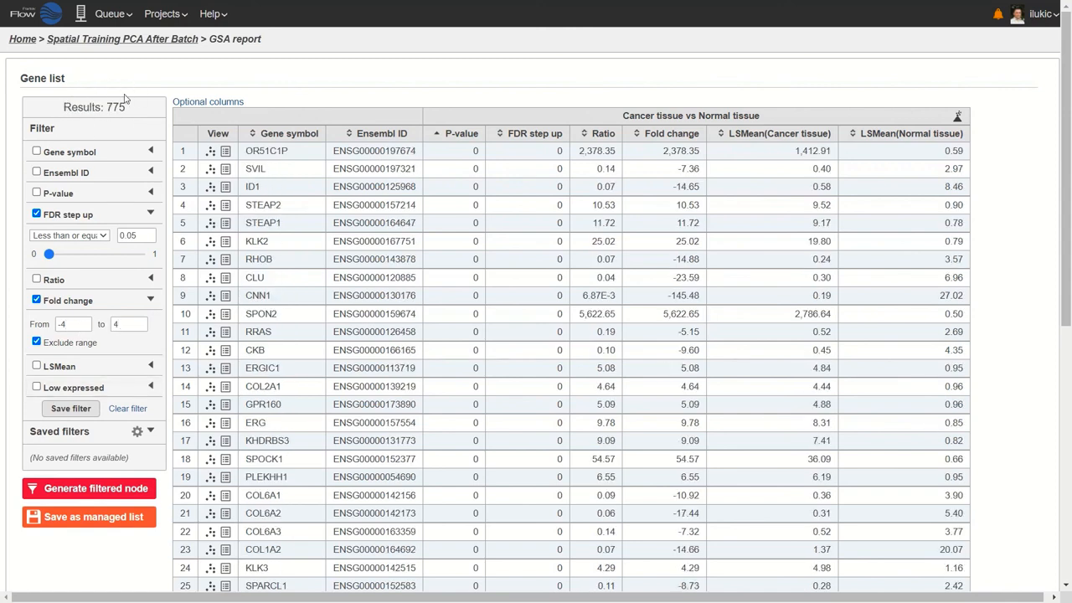
left_click(120, 490)
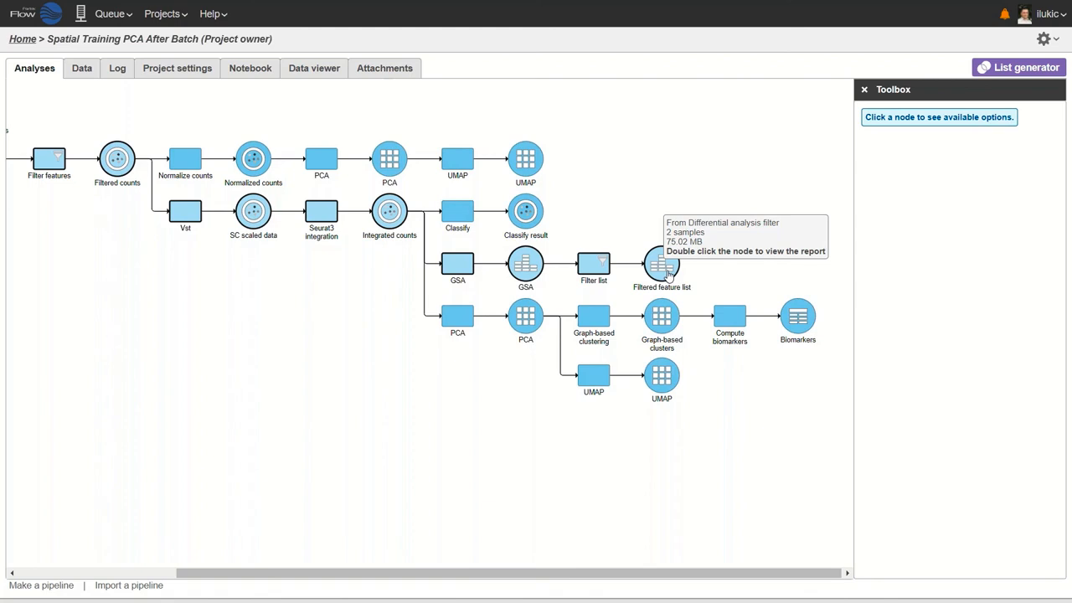
- Run pathway enrichment on the filtered feature list using the Homo sapiens KEGG database without a background gene list
left_click(662, 266)
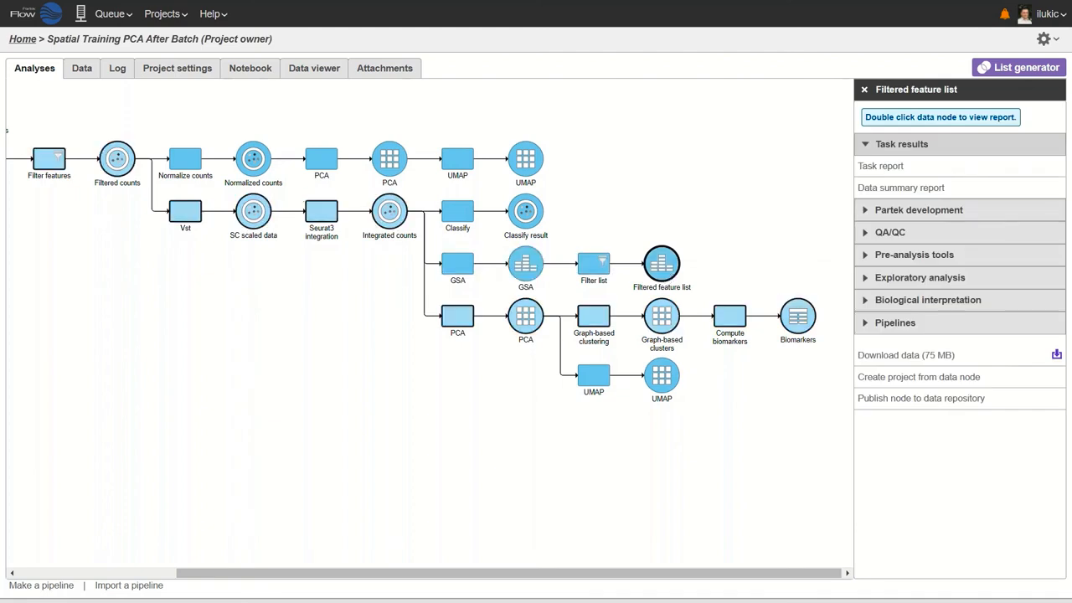
left_click(868, 301)
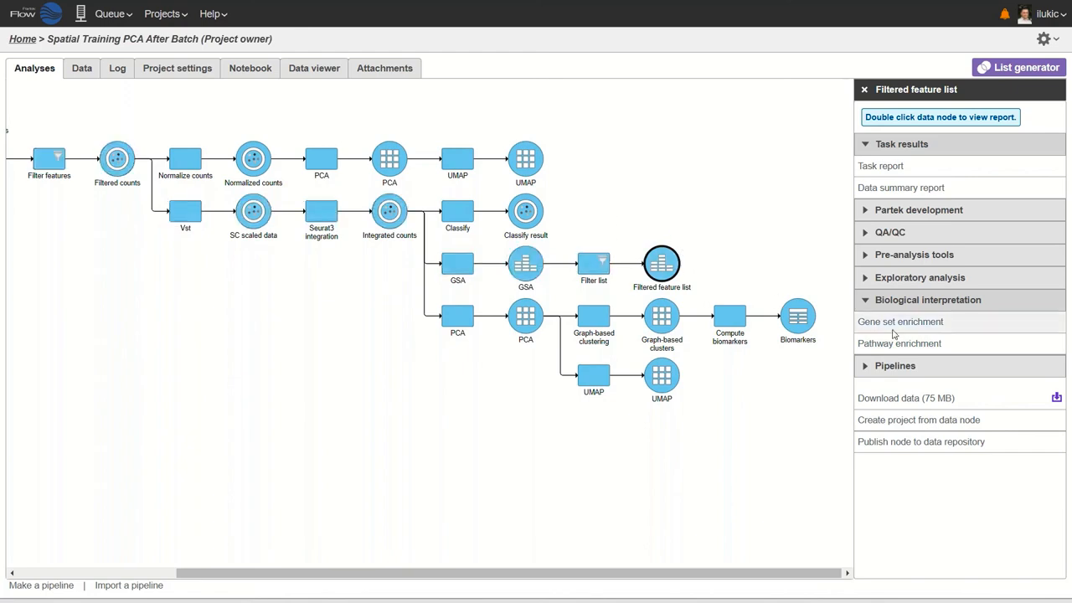
left_click(912, 348)
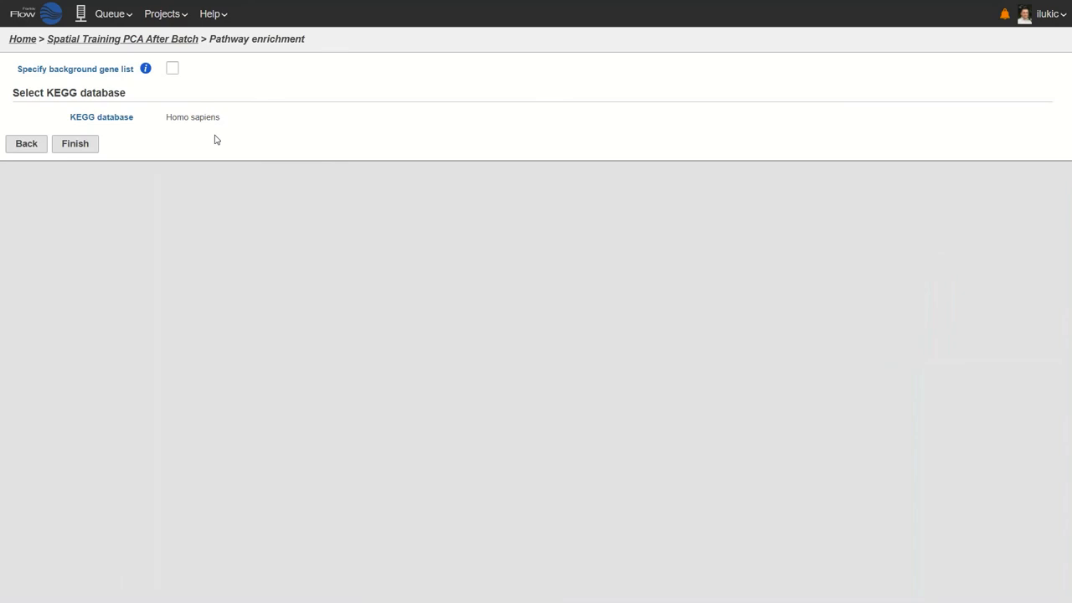
left_click(82, 146)
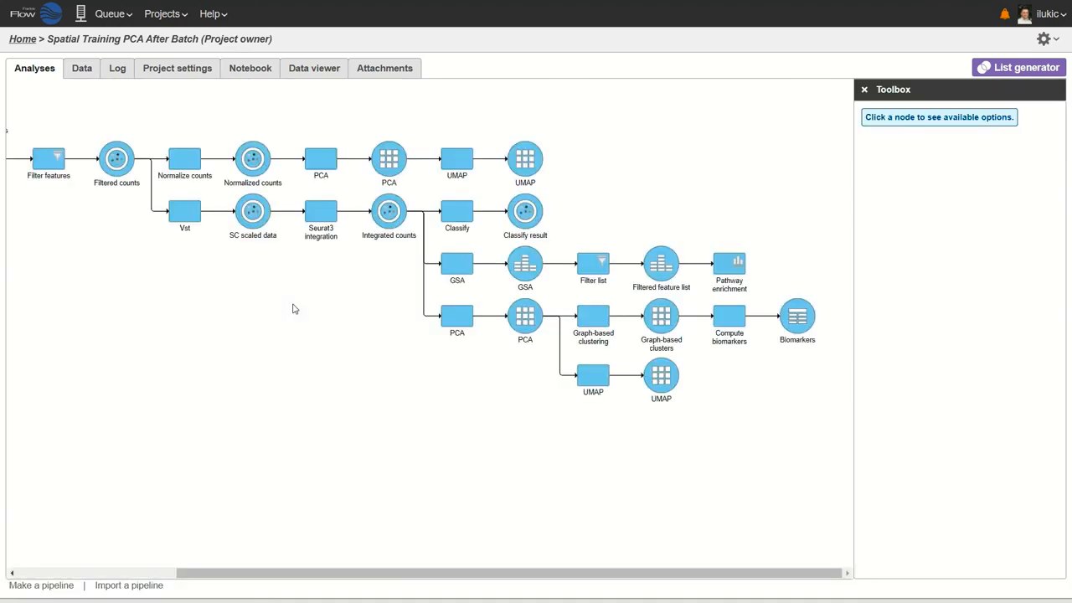
- Open the pathway enrichment report and review the Focal adhesion, ECM-receptor interaction and Cell adhesion molecules entries
double_click(730, 266)
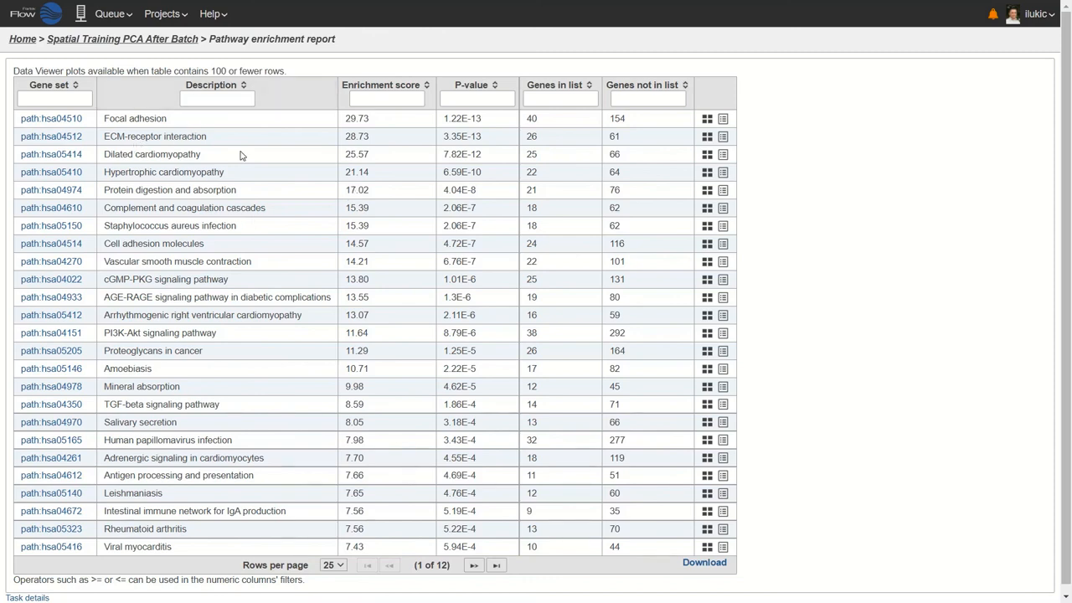
left_click_drag(103, 119, 204, 120)
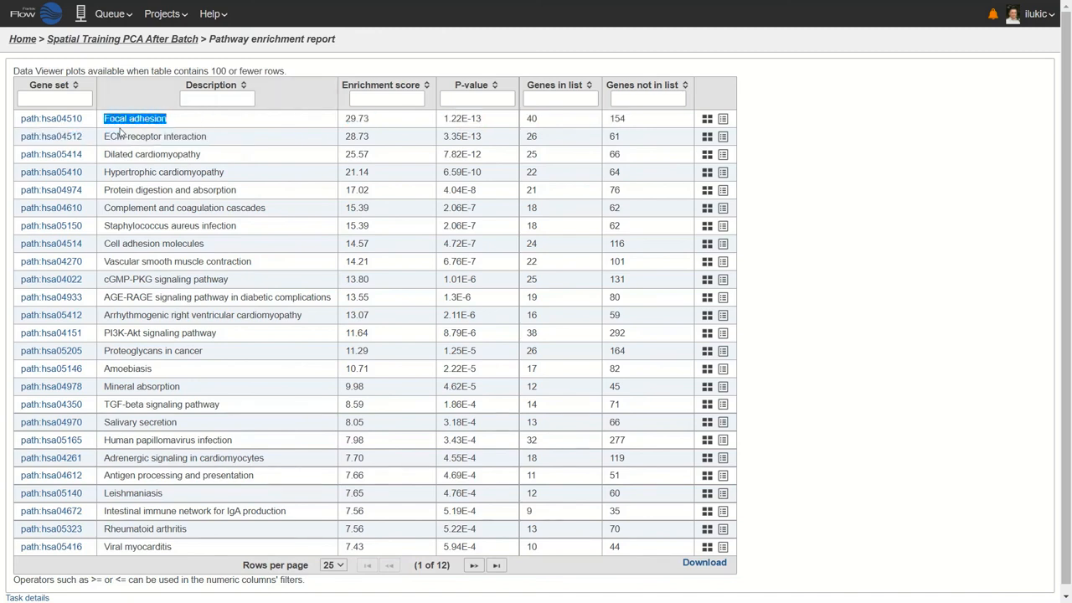
left_click_drag(109, 136, 156, 134)
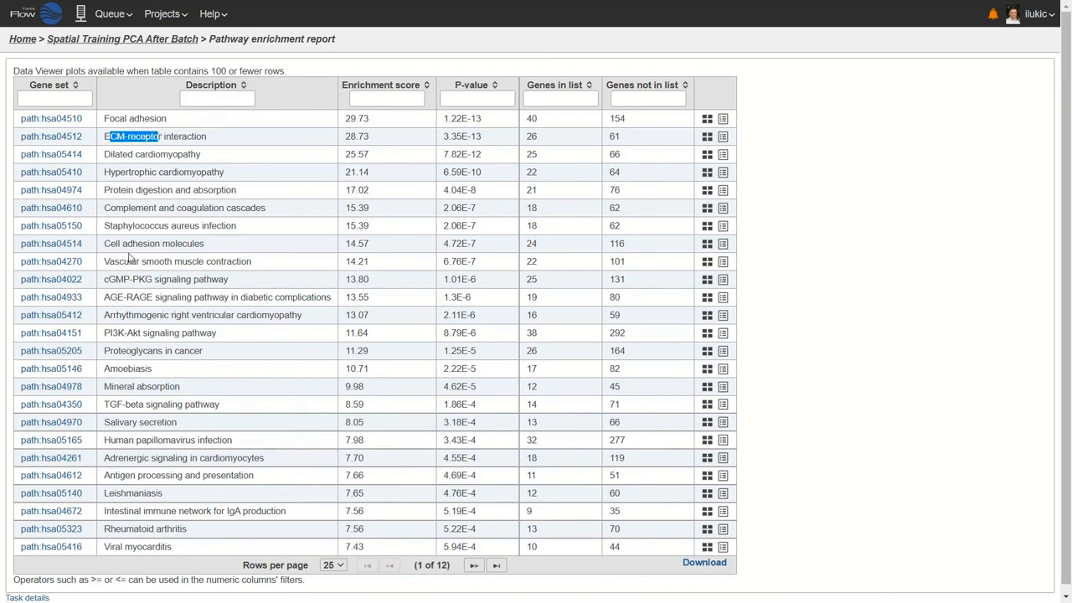
left_click_drag(109, 243, 186, 244)
left_click(233, 248)
- Open the KEGG map for Cell adhesion molecules, inspect its fold-change-colored genes such as CNTNAP2, and return to the project pipeline
left_click(48, 247)
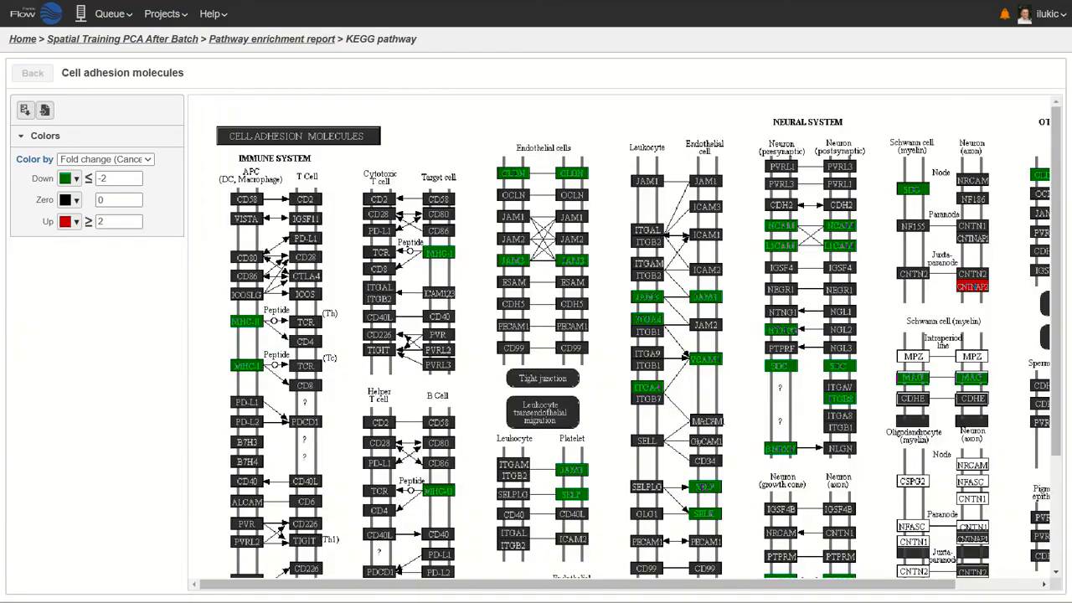
mouse_move(979, 291)
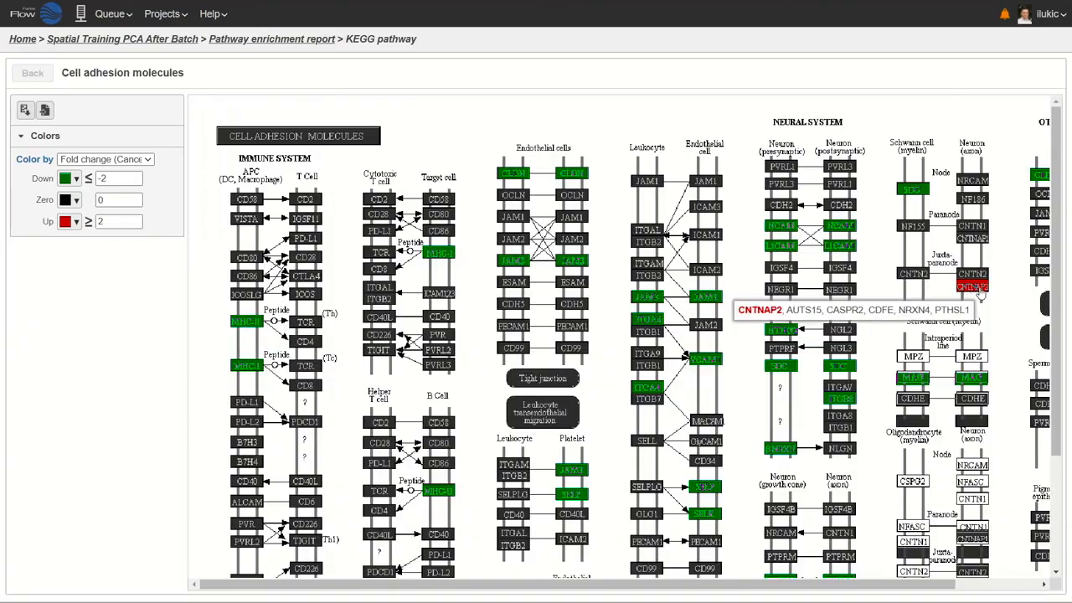
mouse_move(837, 228)
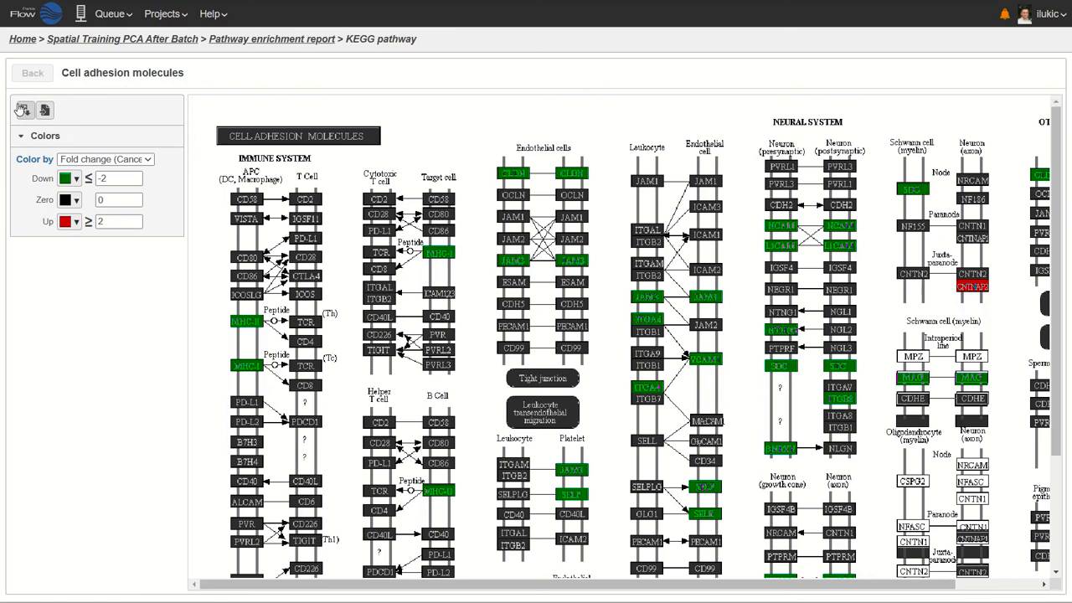
left_click(134, 39)
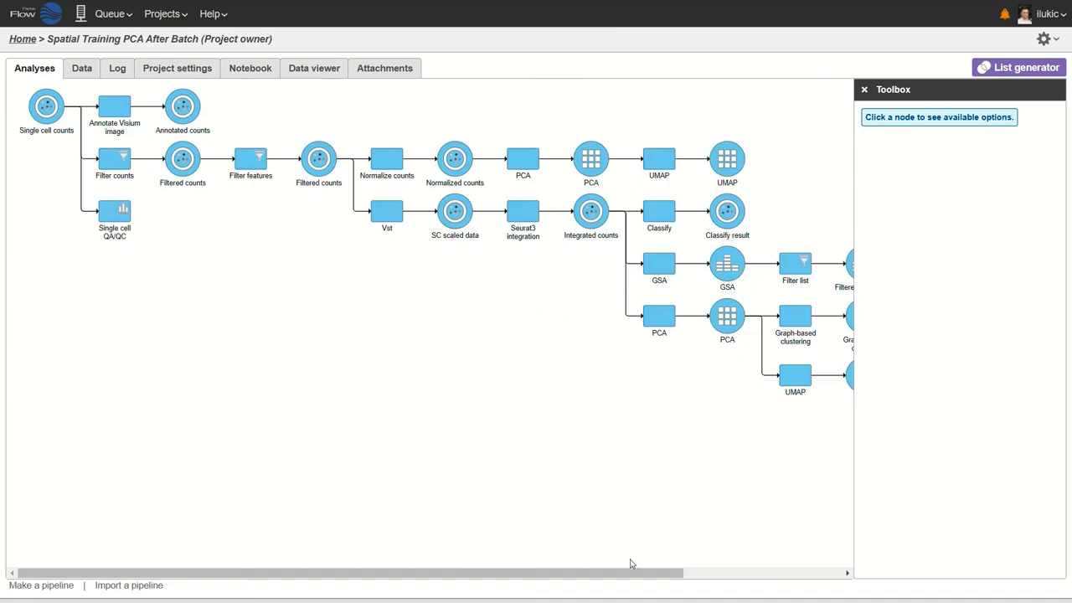
- Set up a pathway analysis on the Integrated counts node with the KEGG database and Tissue type as the factor
left_click_drag(639, 575, 798, 576)
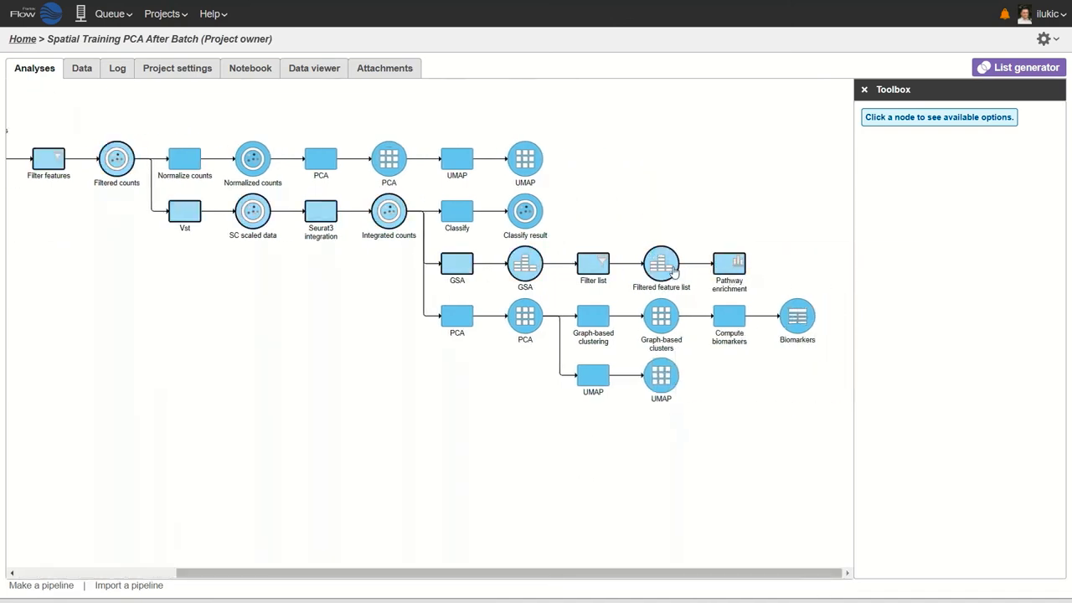
mouse_move(662, 260)
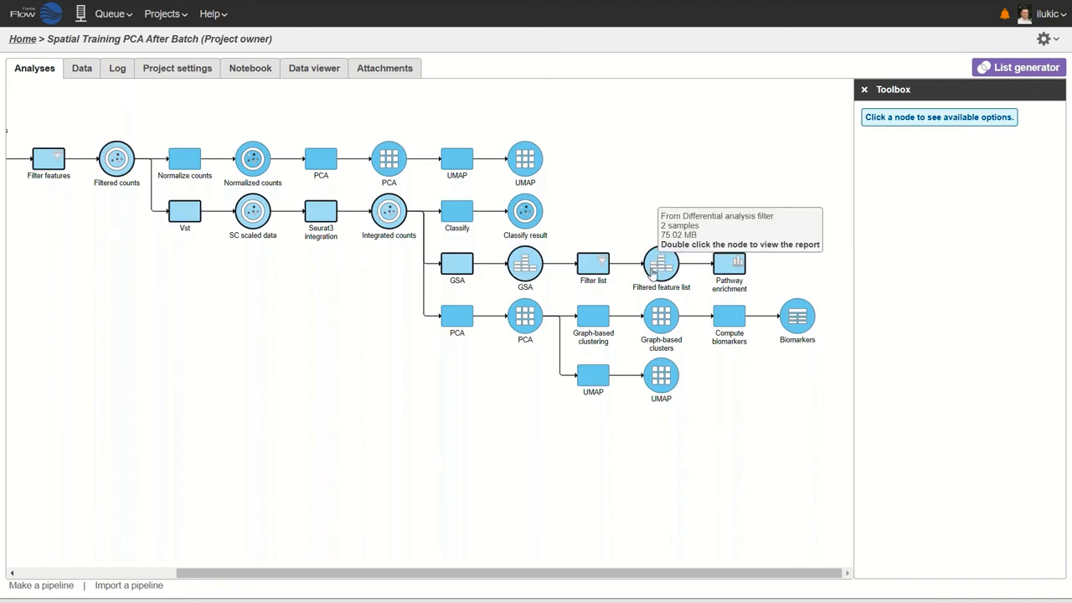
mouse_move(724, 277)
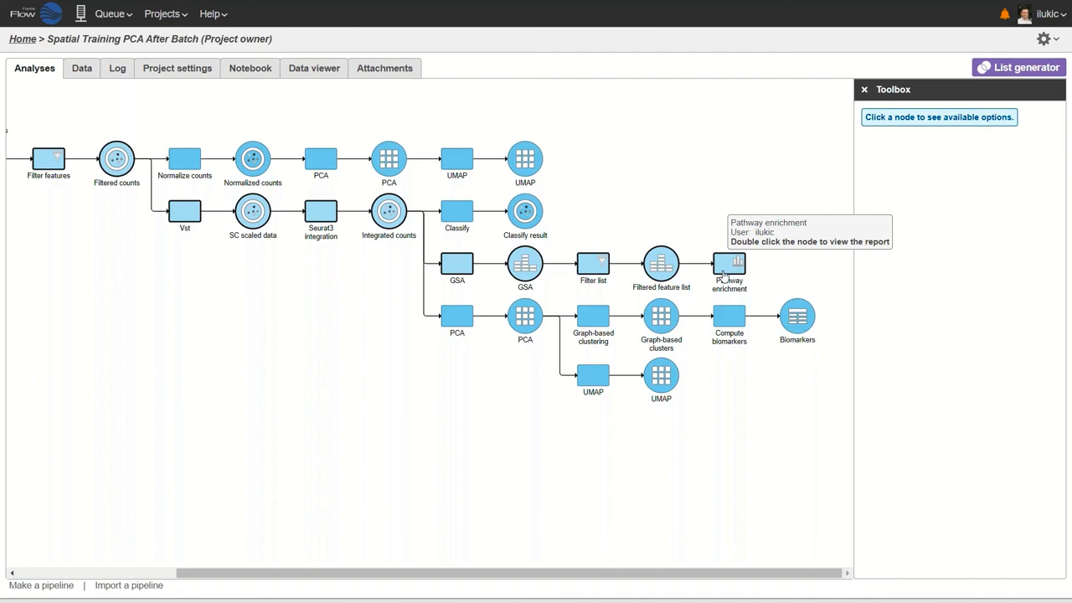
left_click(389, 211)
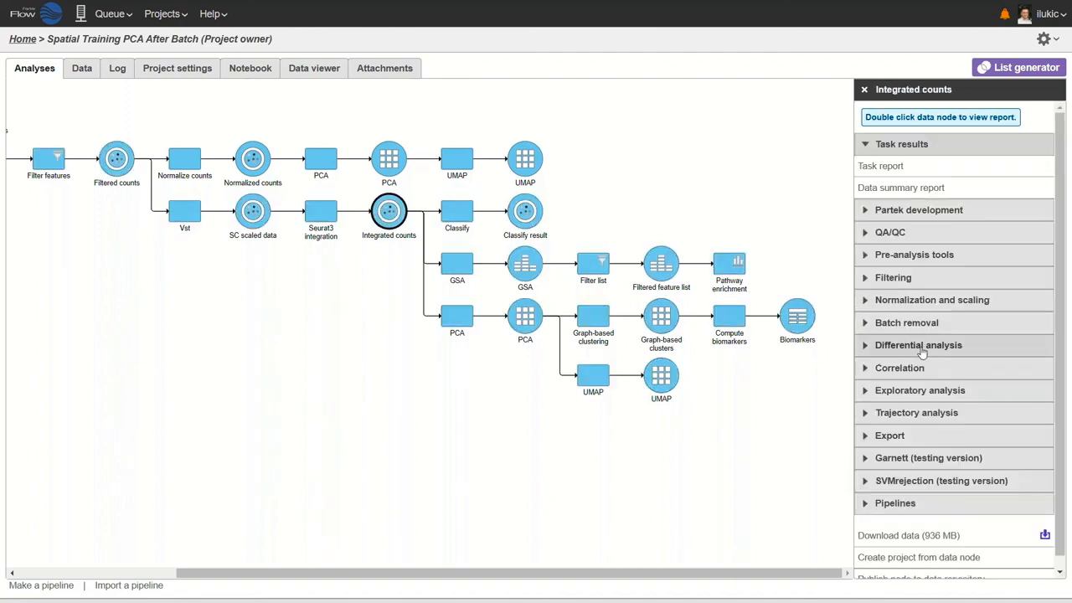
left_click(862, 347)
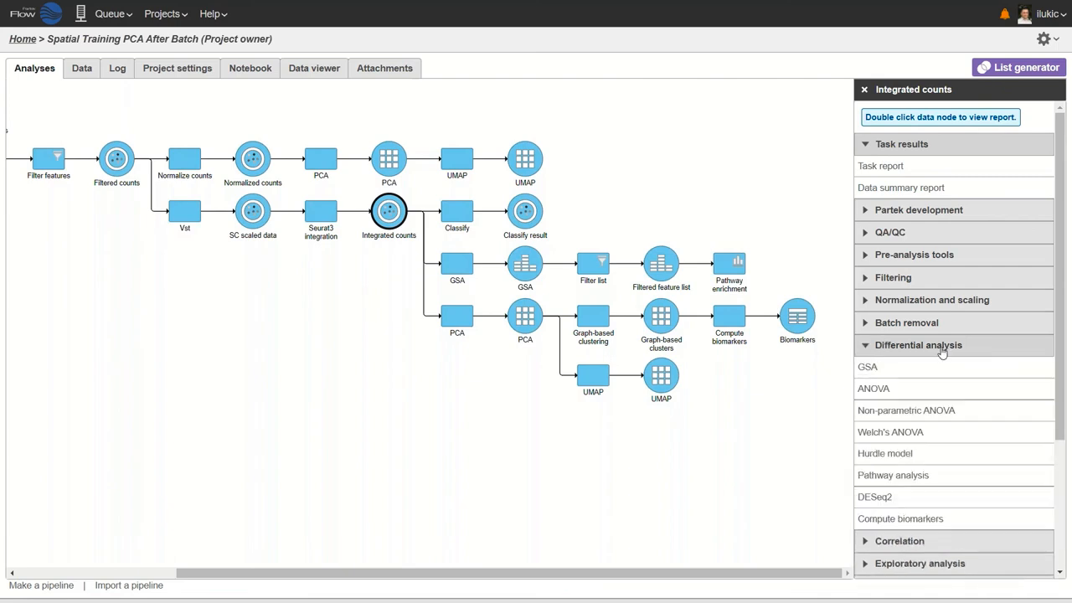
left_click(902, 476)
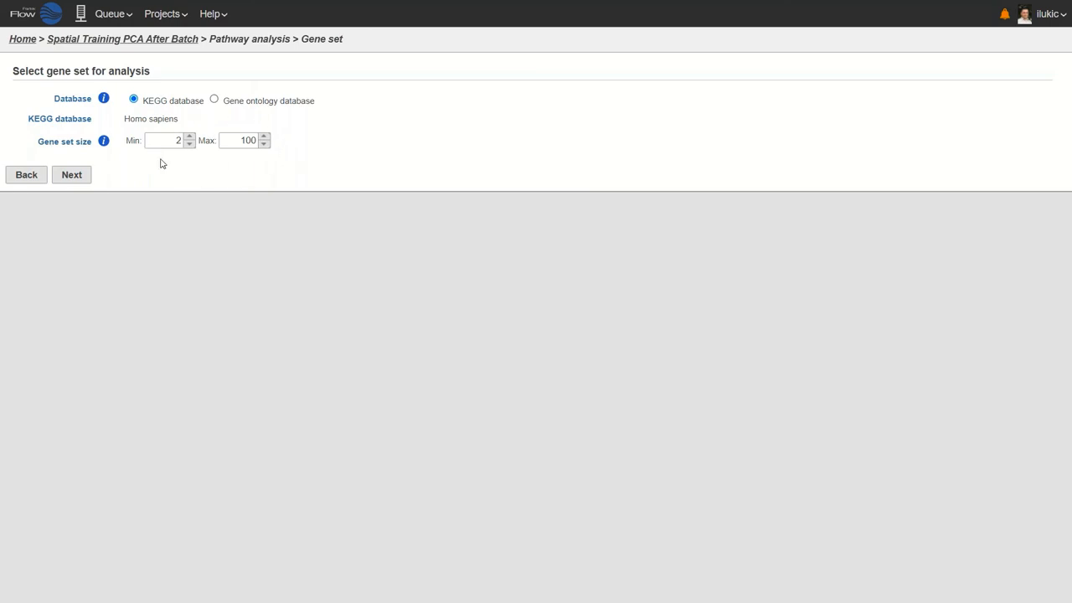
left_click(72, 176)
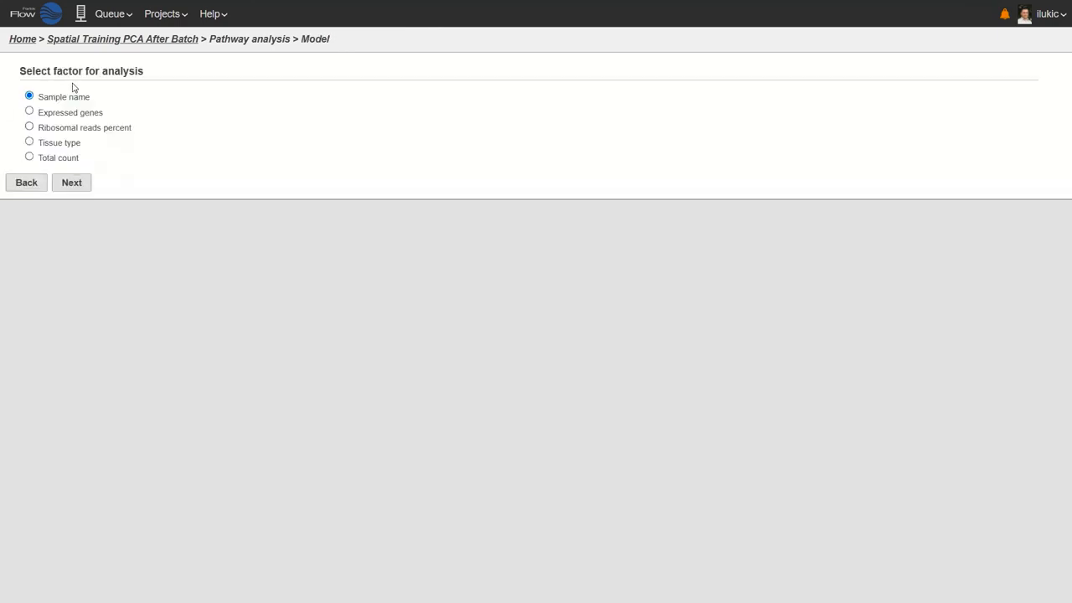
left_click(50, 144)
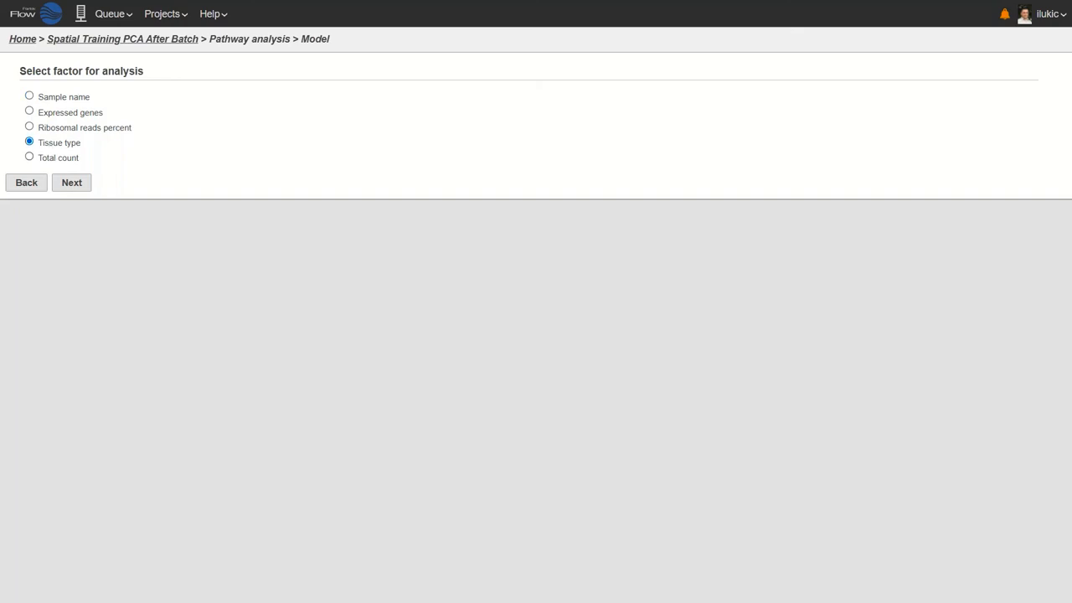
left_click(67, 186)
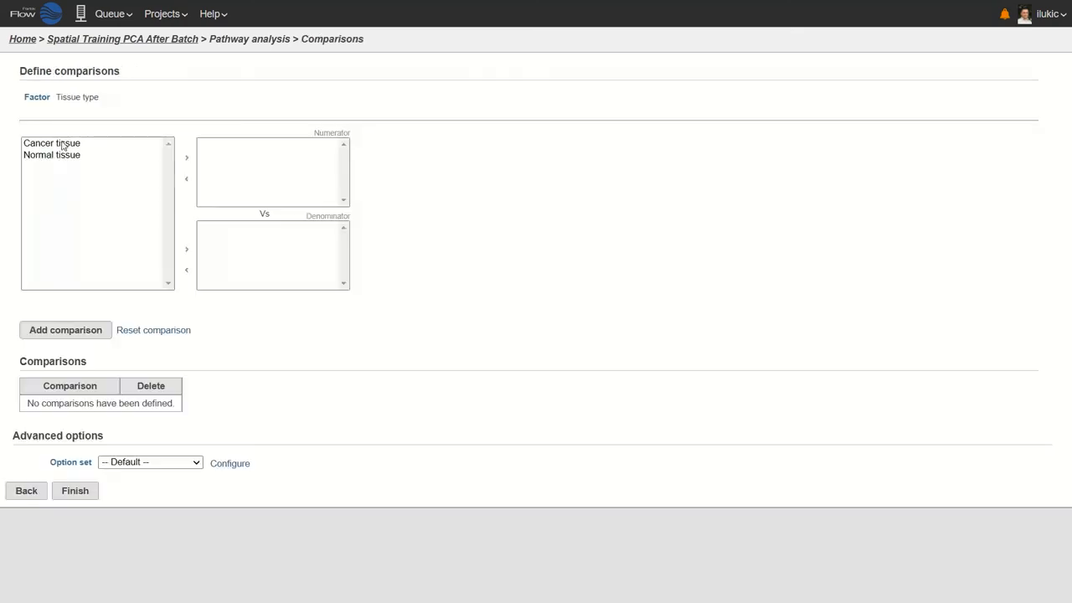
- Add a comparison with Cancer tissue as numerator and Normal tissue as denominator, and run the pathway analysis with default options
left_click(63, 144)
left_click(186, 158)
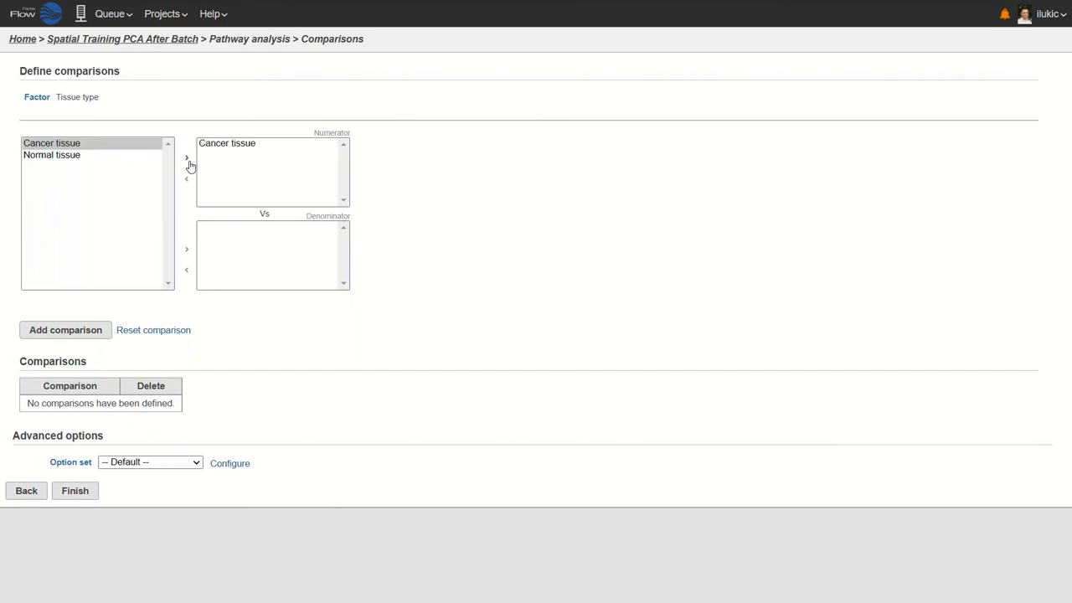
left_click(55, 156)
left_click(187, 251)
left_click(90, 334)
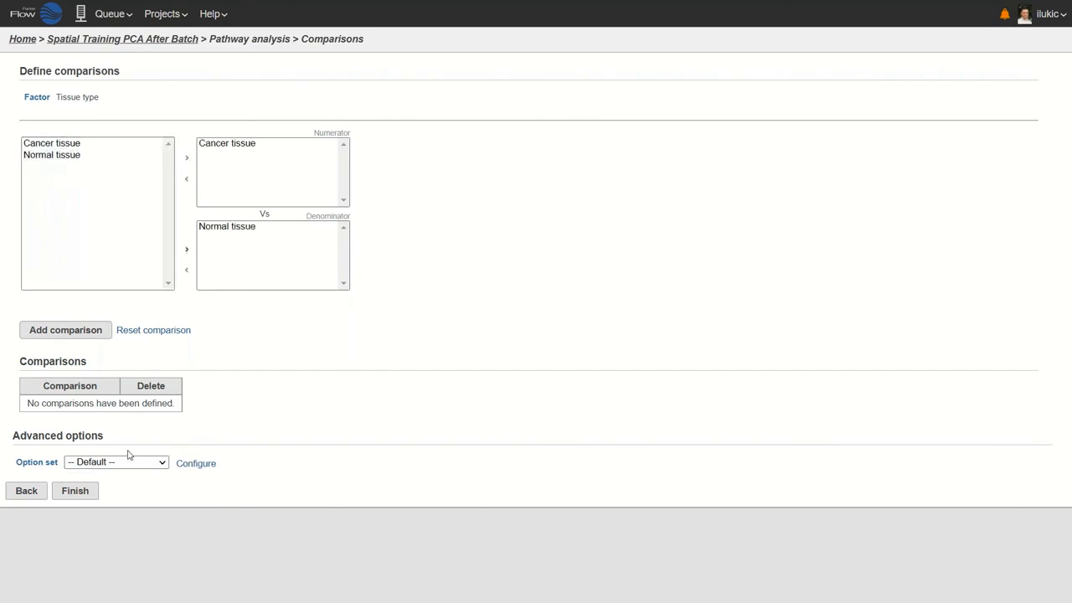
left_click(67, 497)
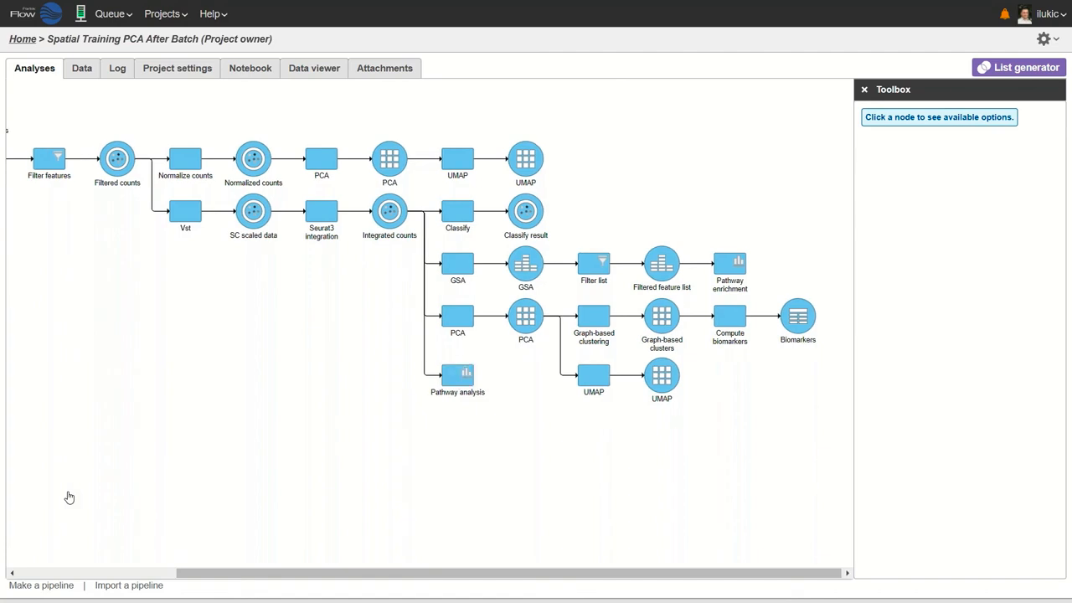
- Open the pathway analysis report, sort the gene sets by descending fold change, and review the top fat and lipid metabolism pathways
double_click(457, 377)
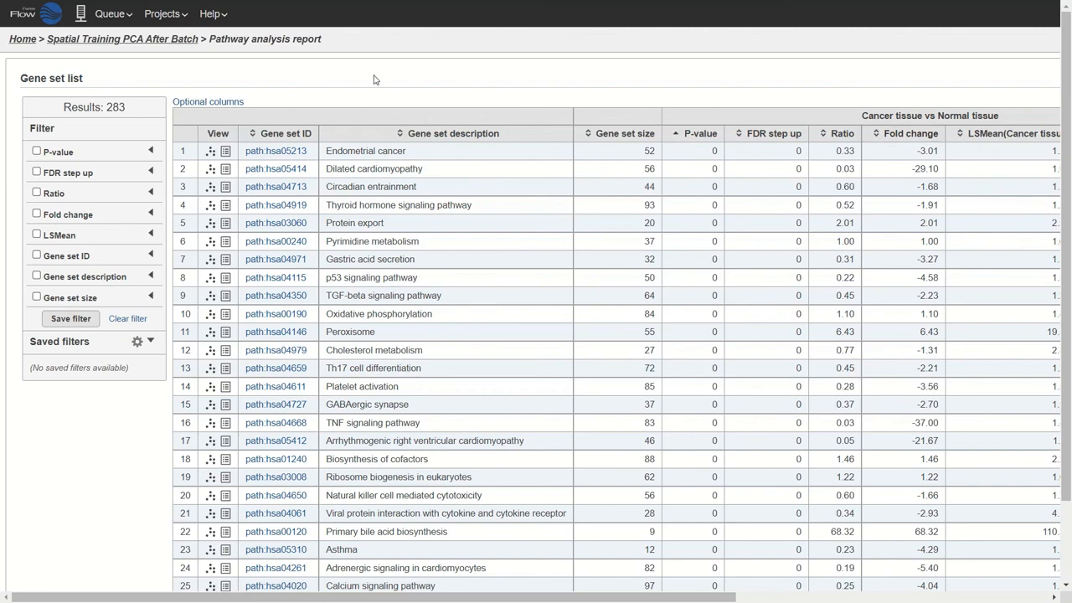
left_click(877, 135)
left_click(864, 138)
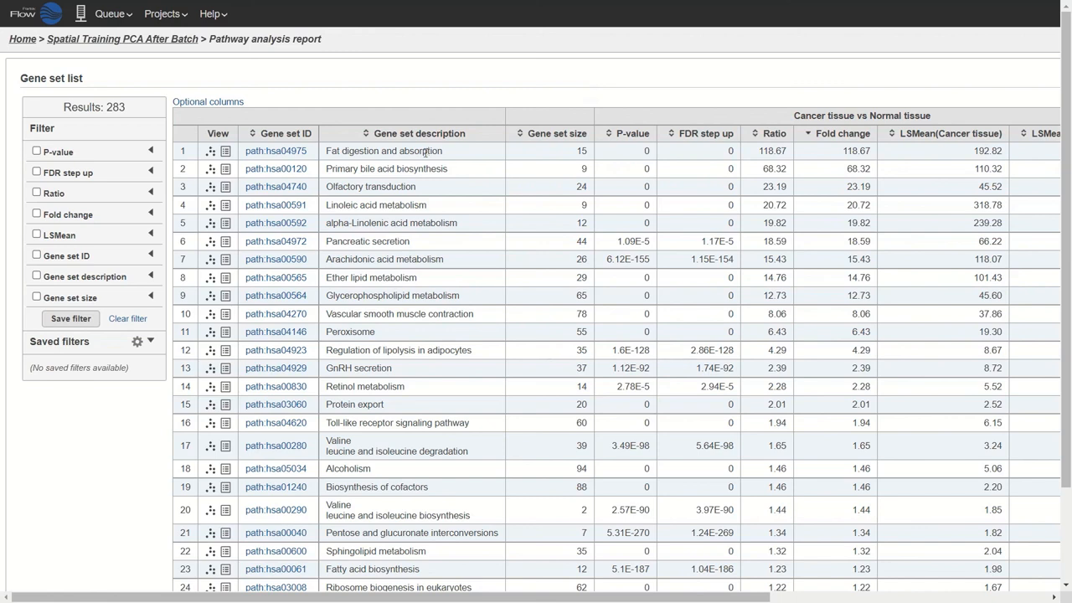
double_click(335, 151)
left_click_drag(358, 169, 403, 168)
left_click_drag(332, 204, 417, 223)
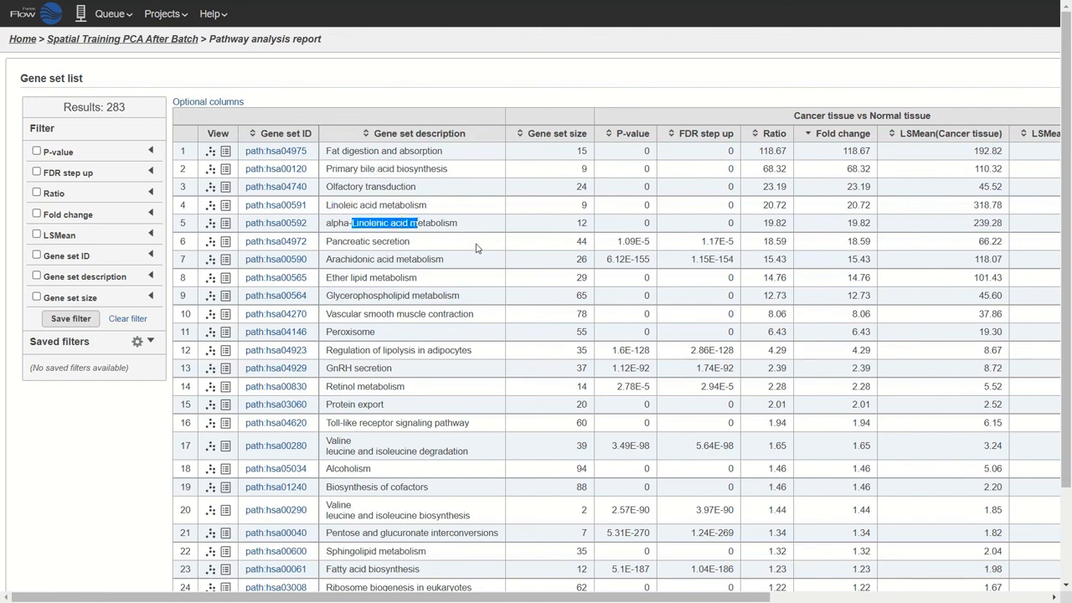
- Return from the pathway analysis report to the project pipeline and close the toolbox to view the whole pipeline
left_click(434, 99)
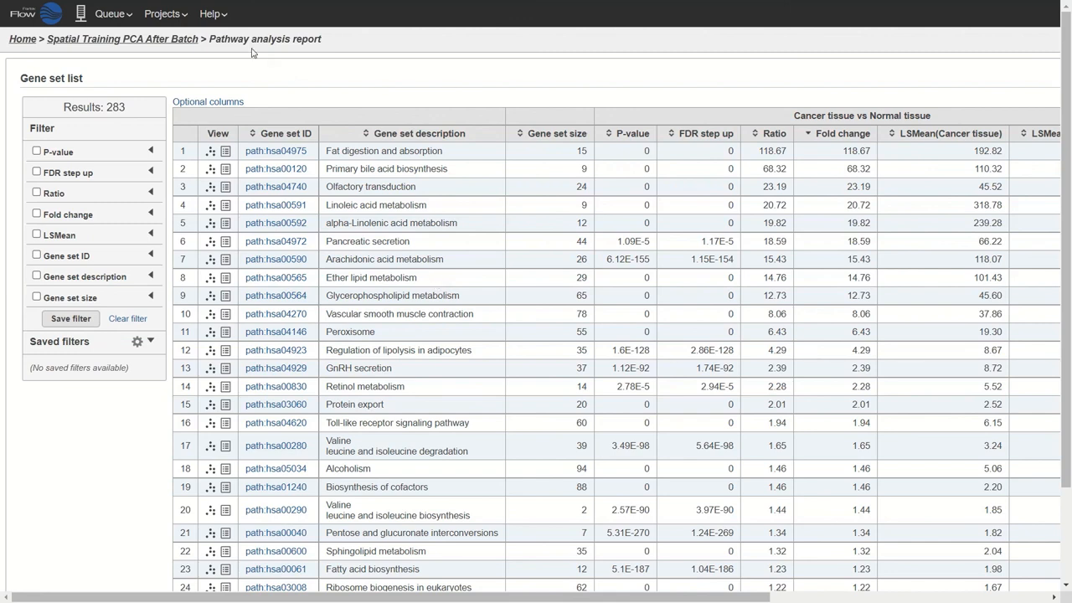
left_click(166, 40)
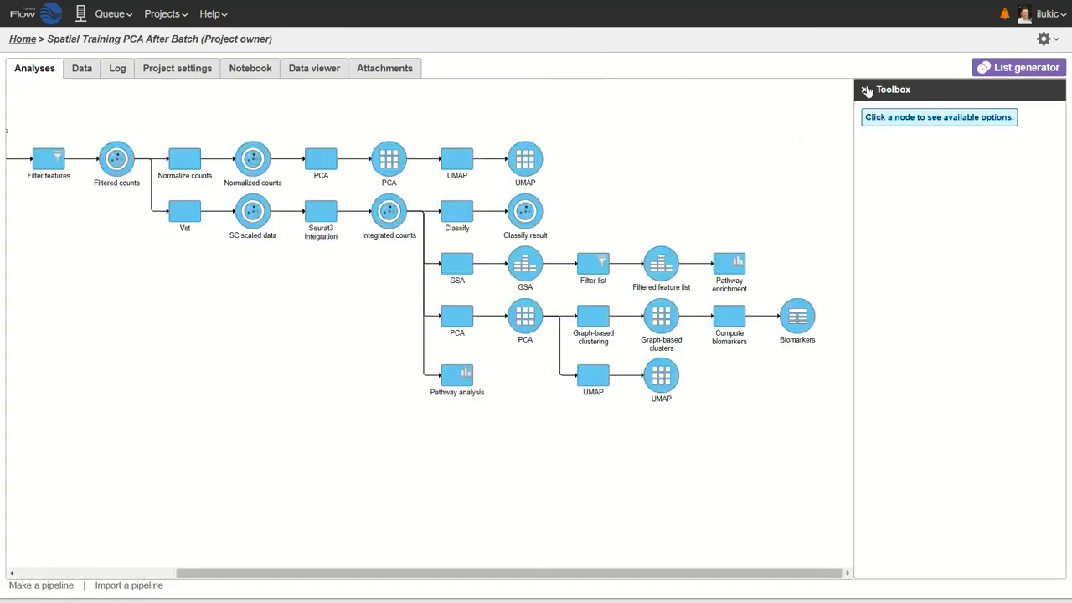
left_click(867, 91)
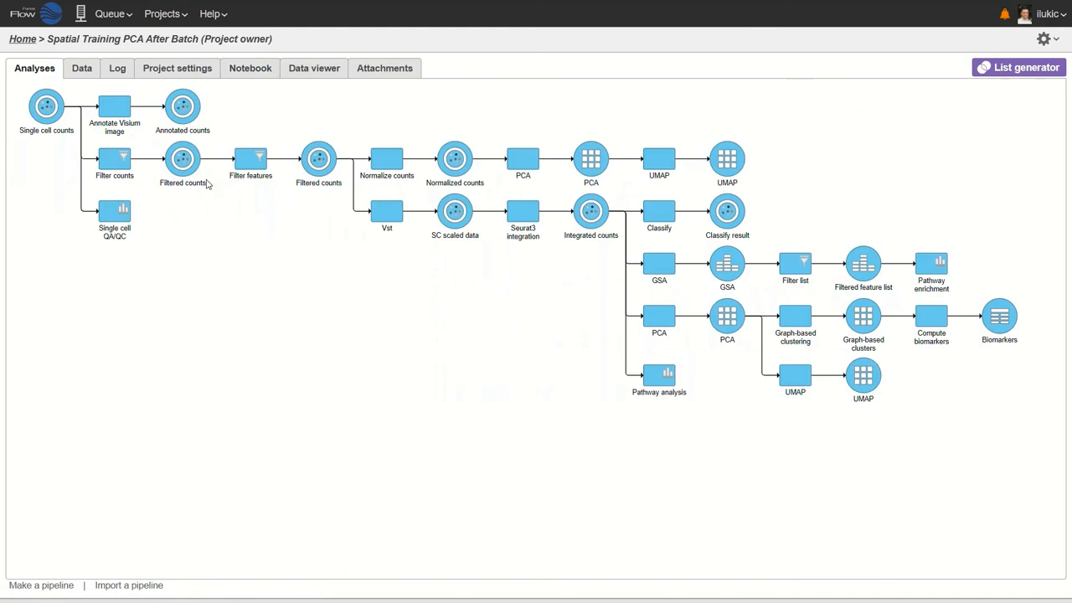